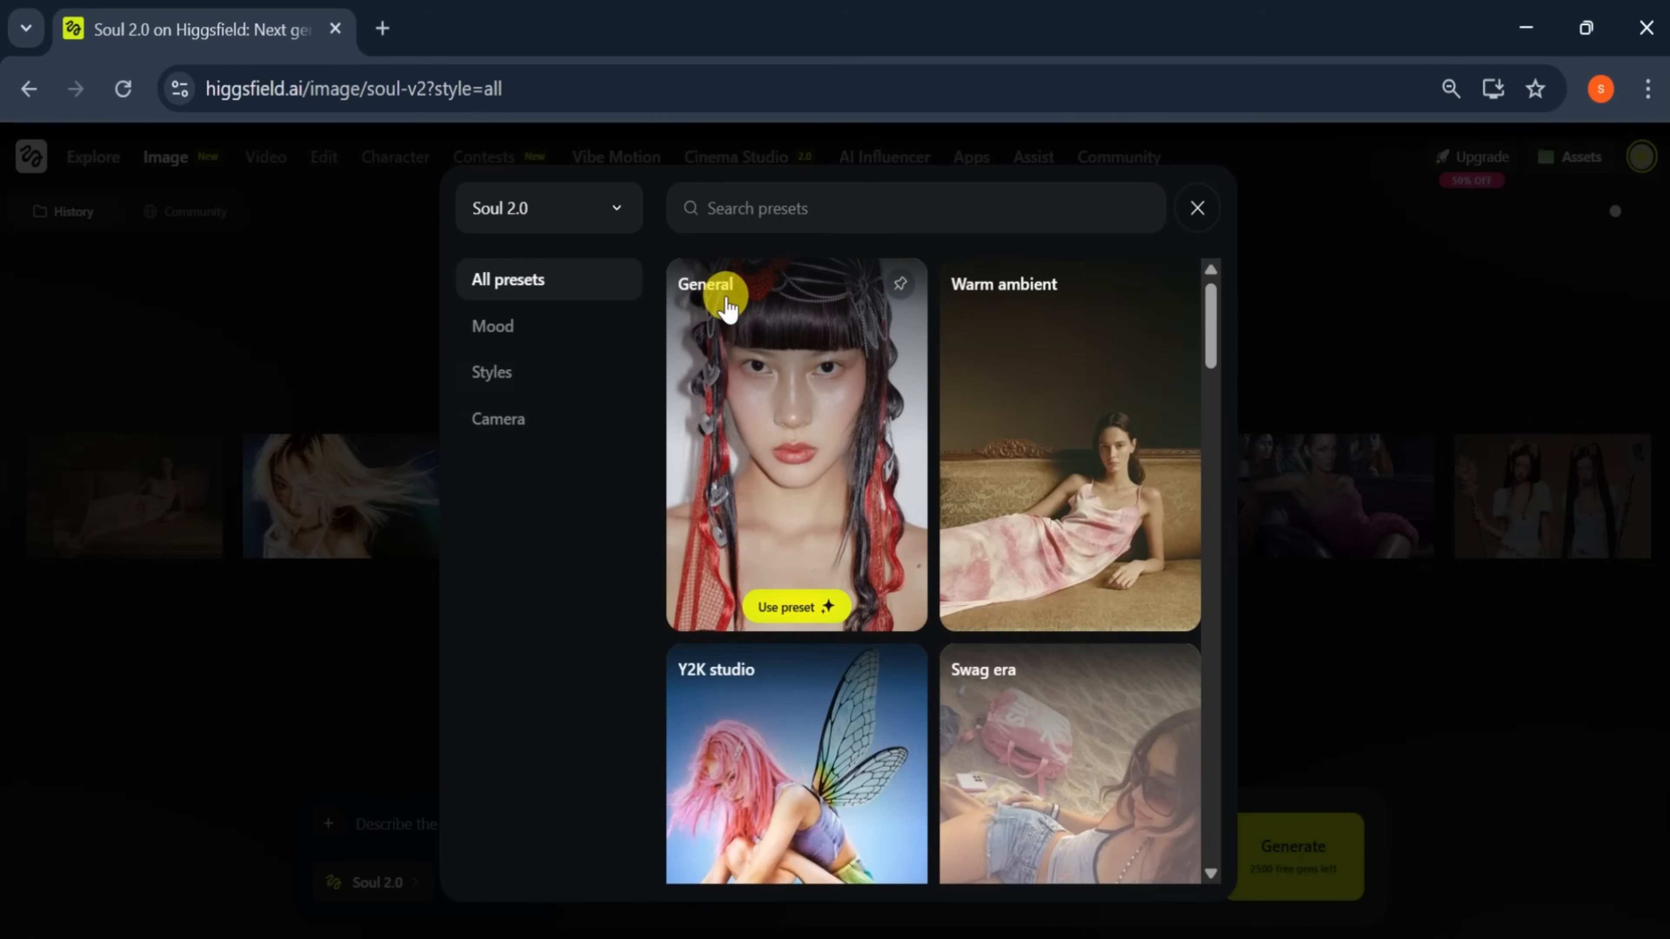
pyautogui.scroll(-2, 723, 566)
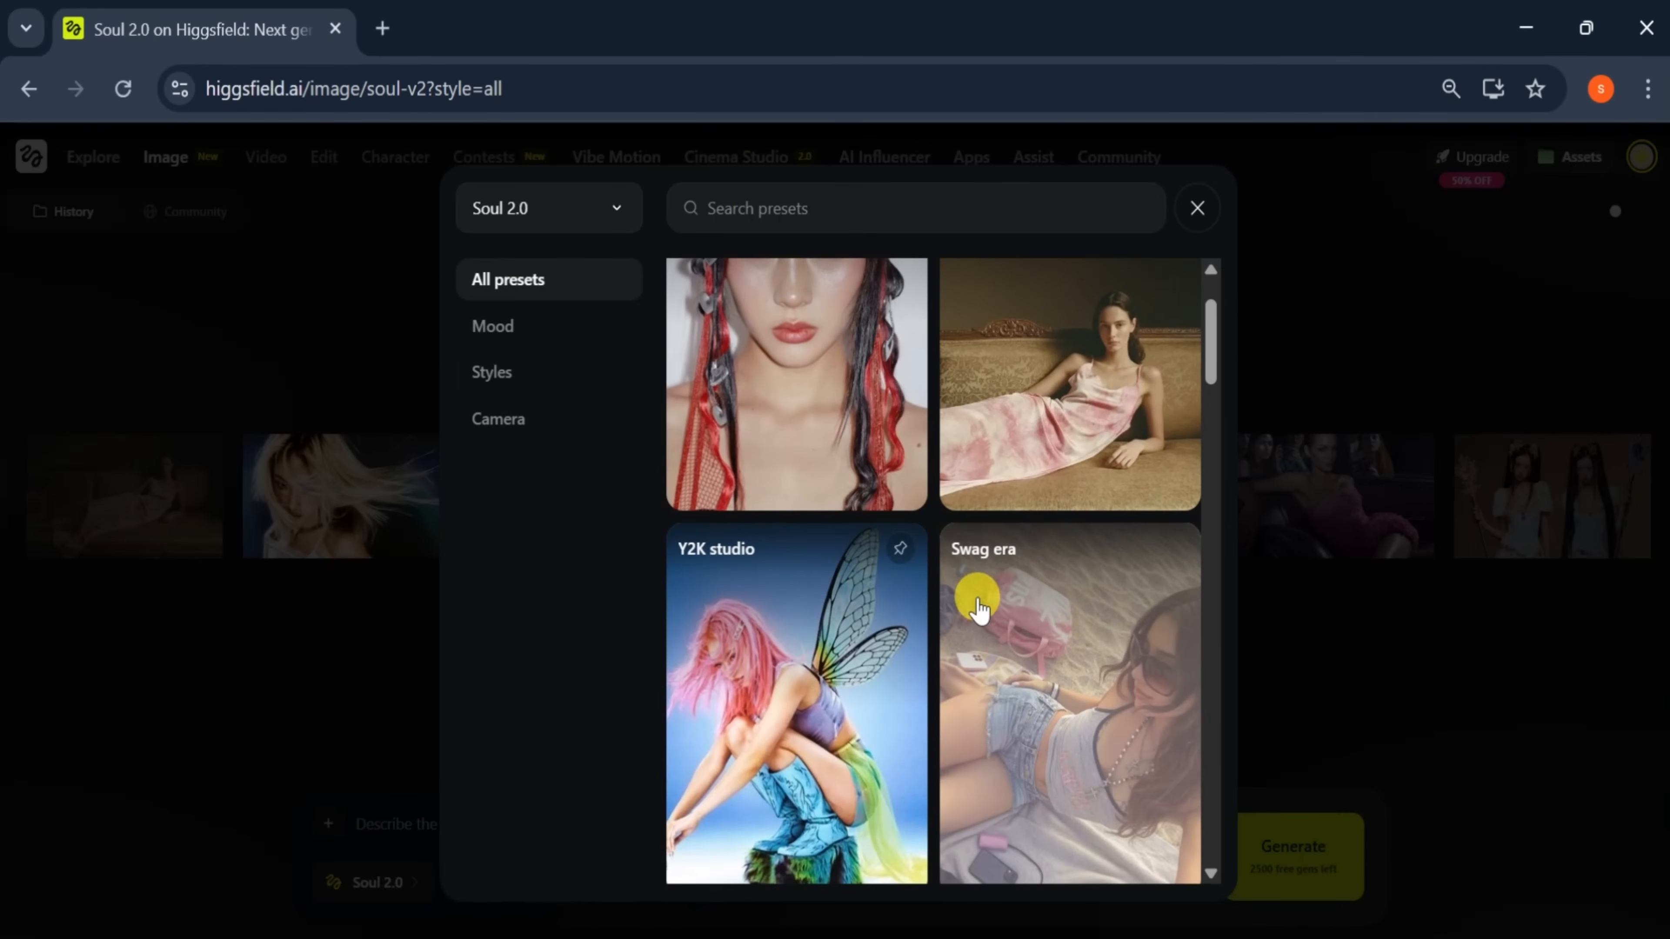
pyautogui.scroll(-7, 966, 602)
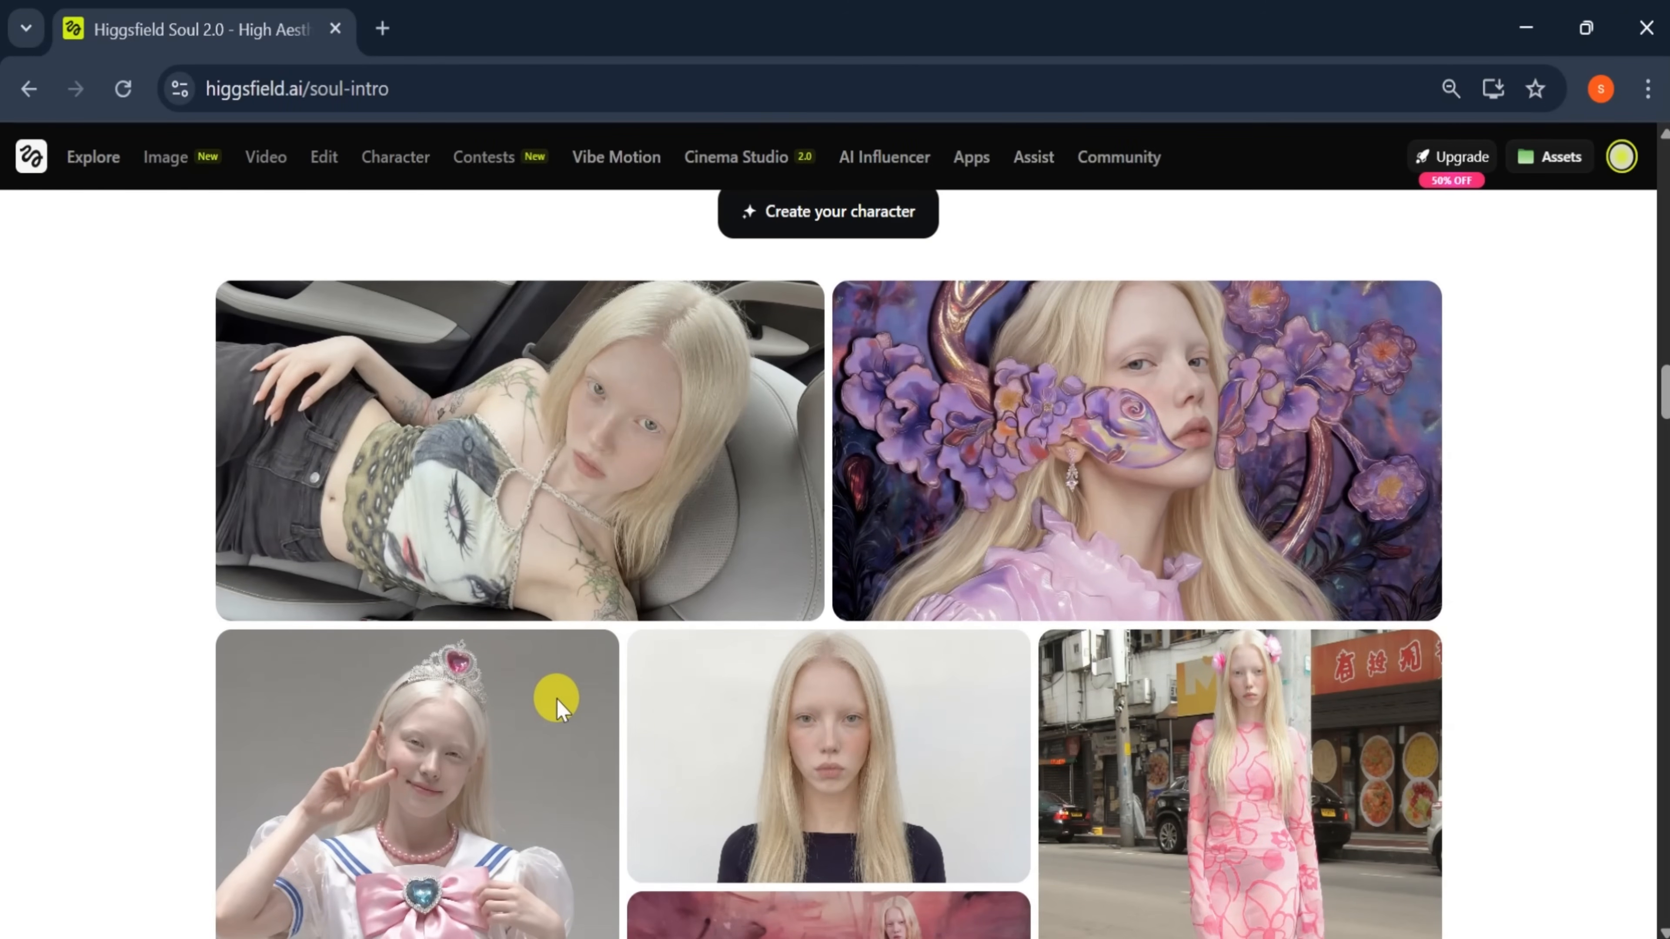
pyautogui.scroll(-15, 557, 700)
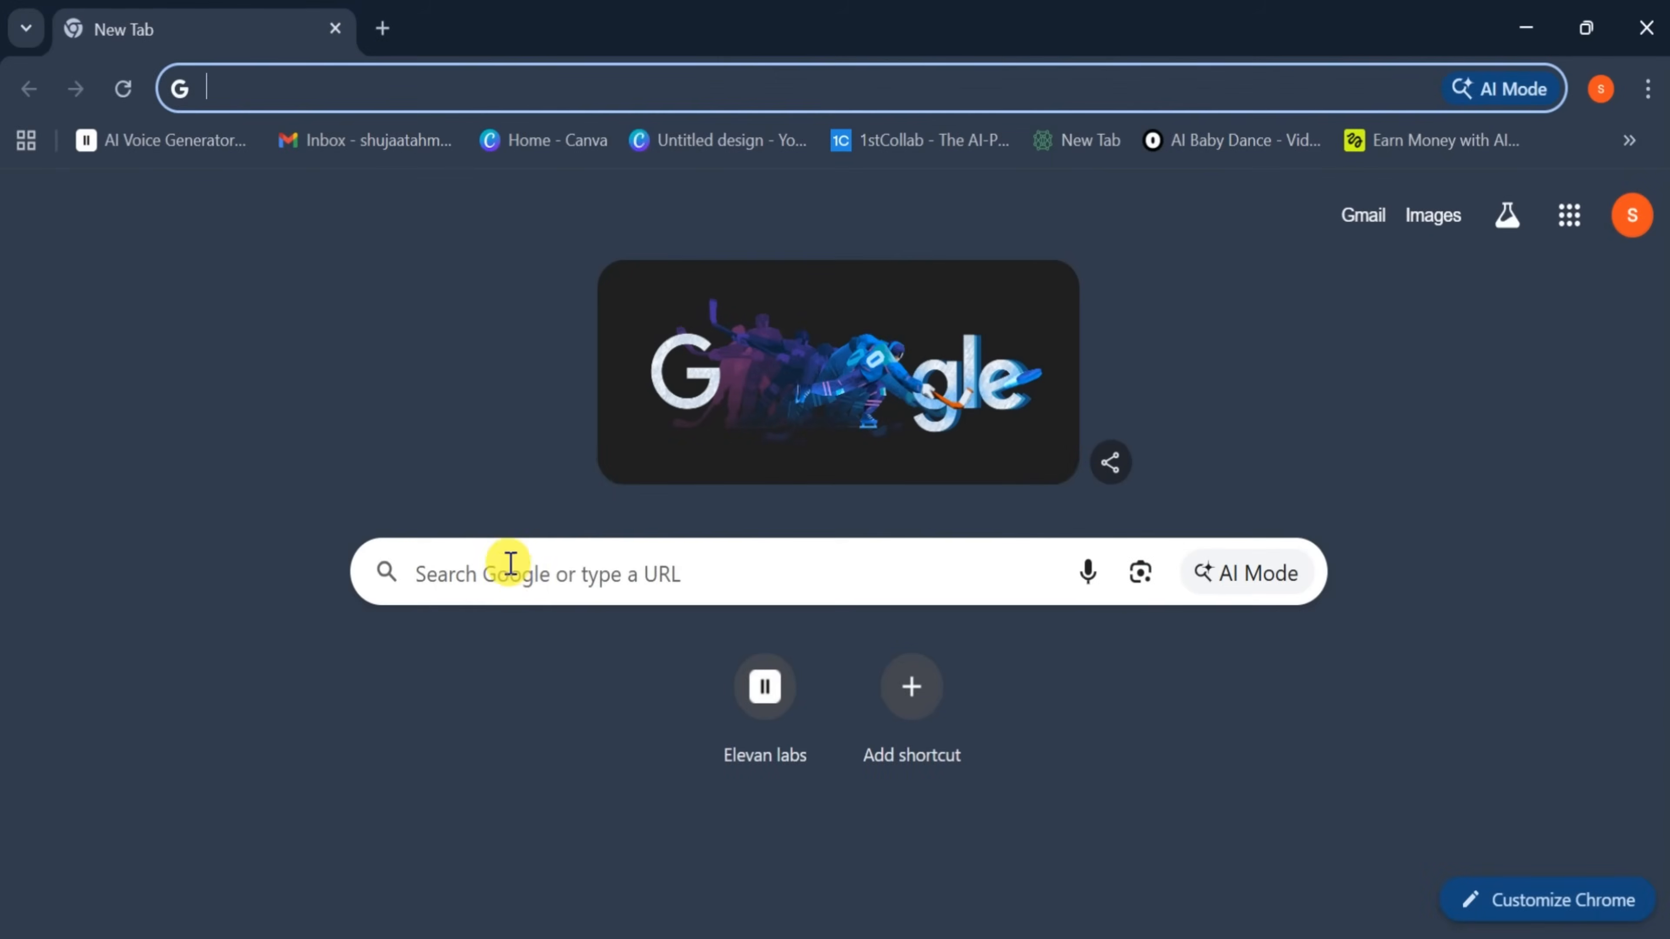
# Step: Search Google for "higgsfield ai"
pyautogui.click(509, 571)
pyautogui.write('higgsfield')
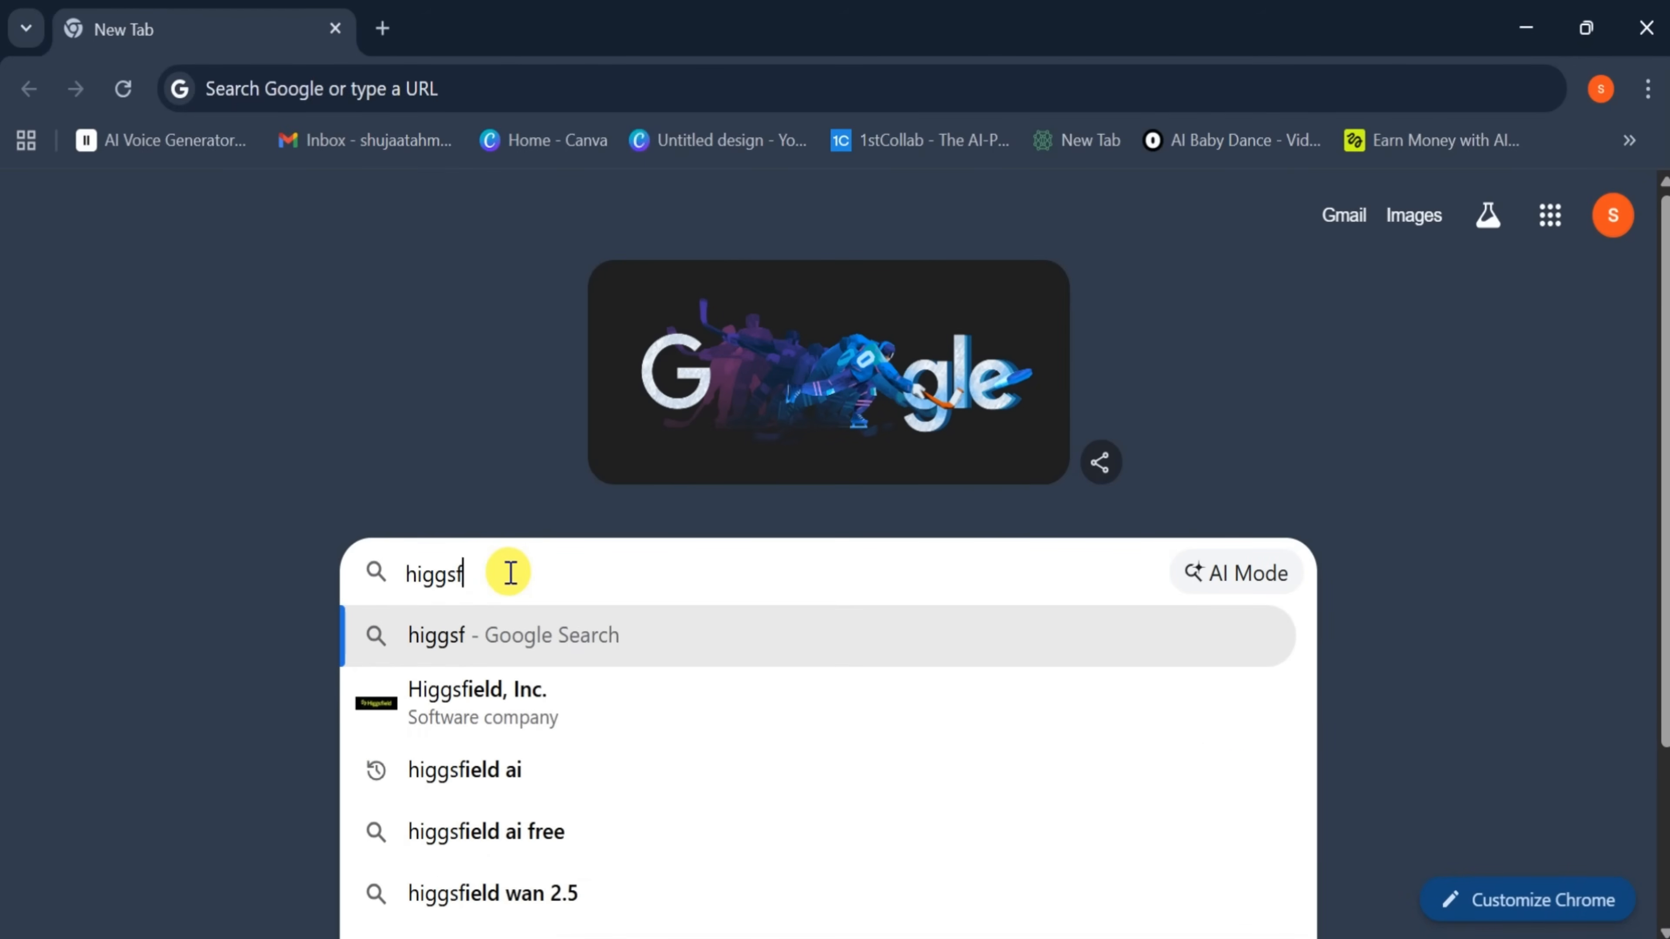
pyautogui.write(' ai')
pyautogui.press('Return')
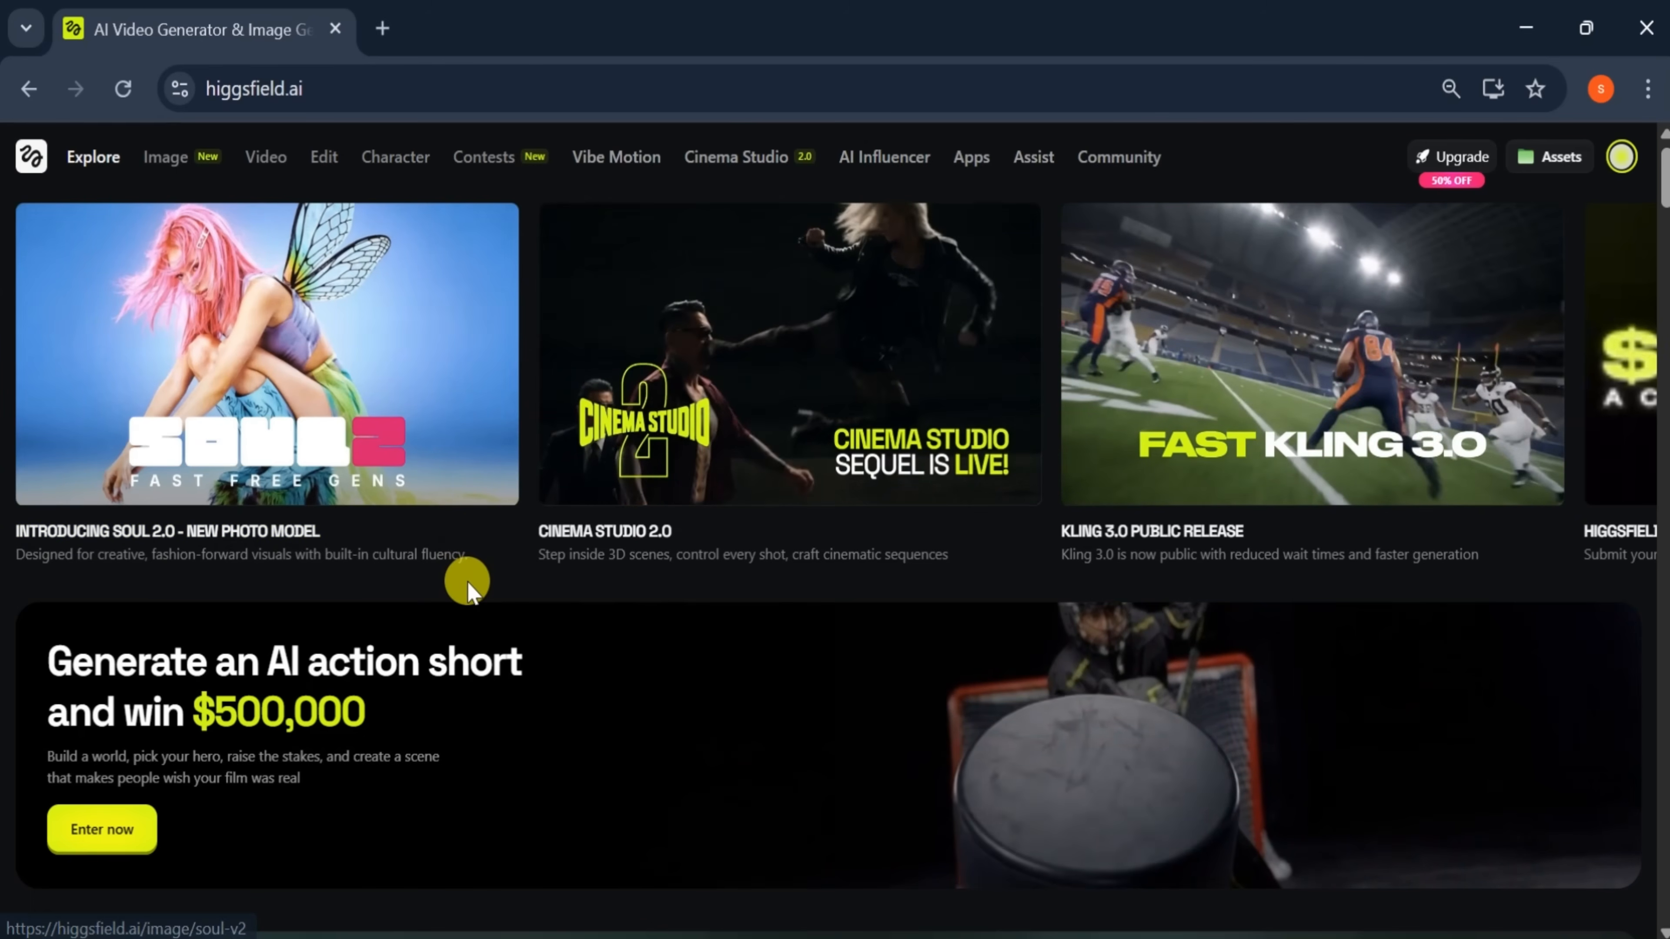
# Step: Open the full Higgsfield Soul 2.0 community gallery from the Soul 2.0 section of the Higgsfield home page
pyautogui.scroll(-8, 467, 583)
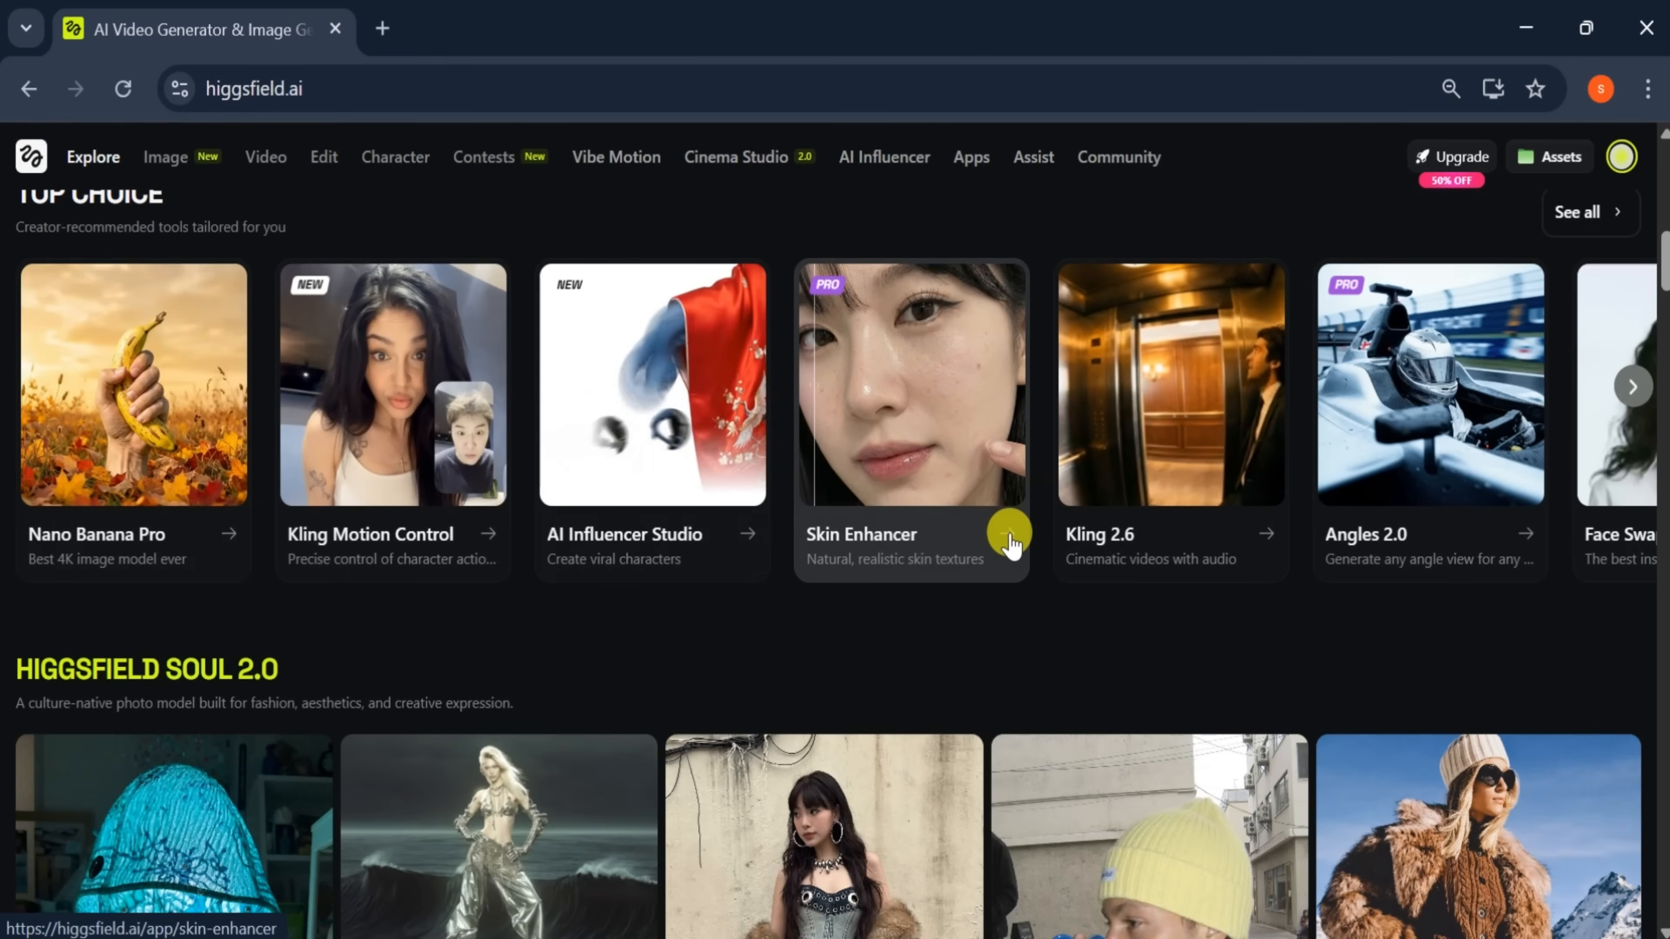
pyautogui.scroll(-5, 1008, 533)
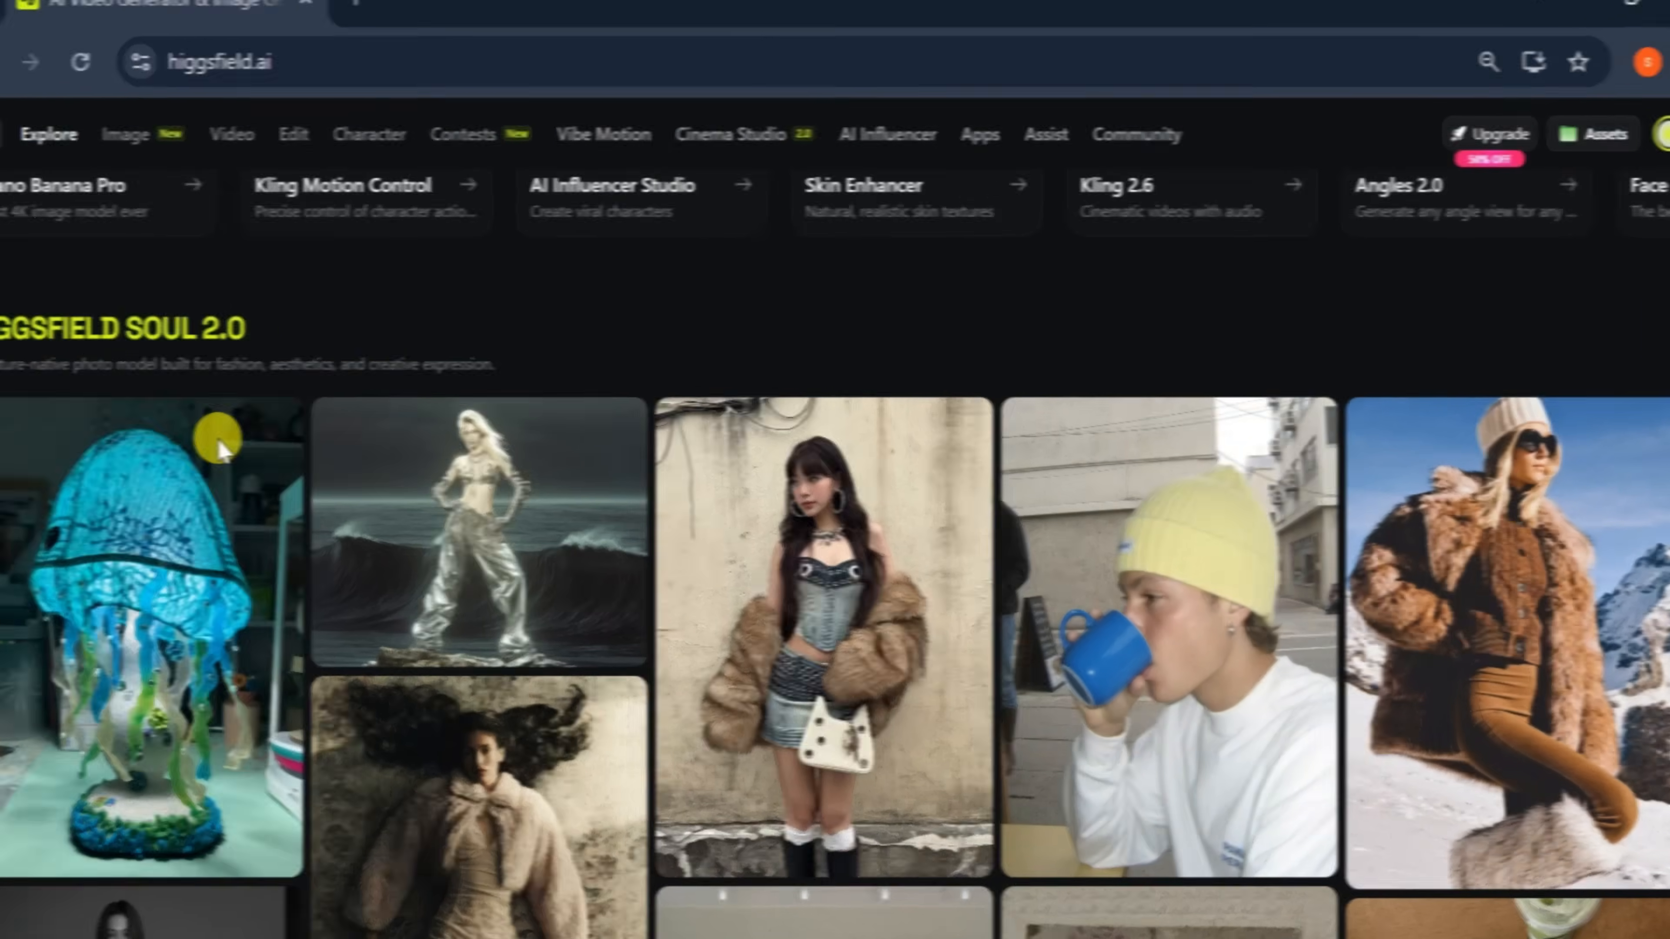
pyautogui.scroll(-2, 177, 450)
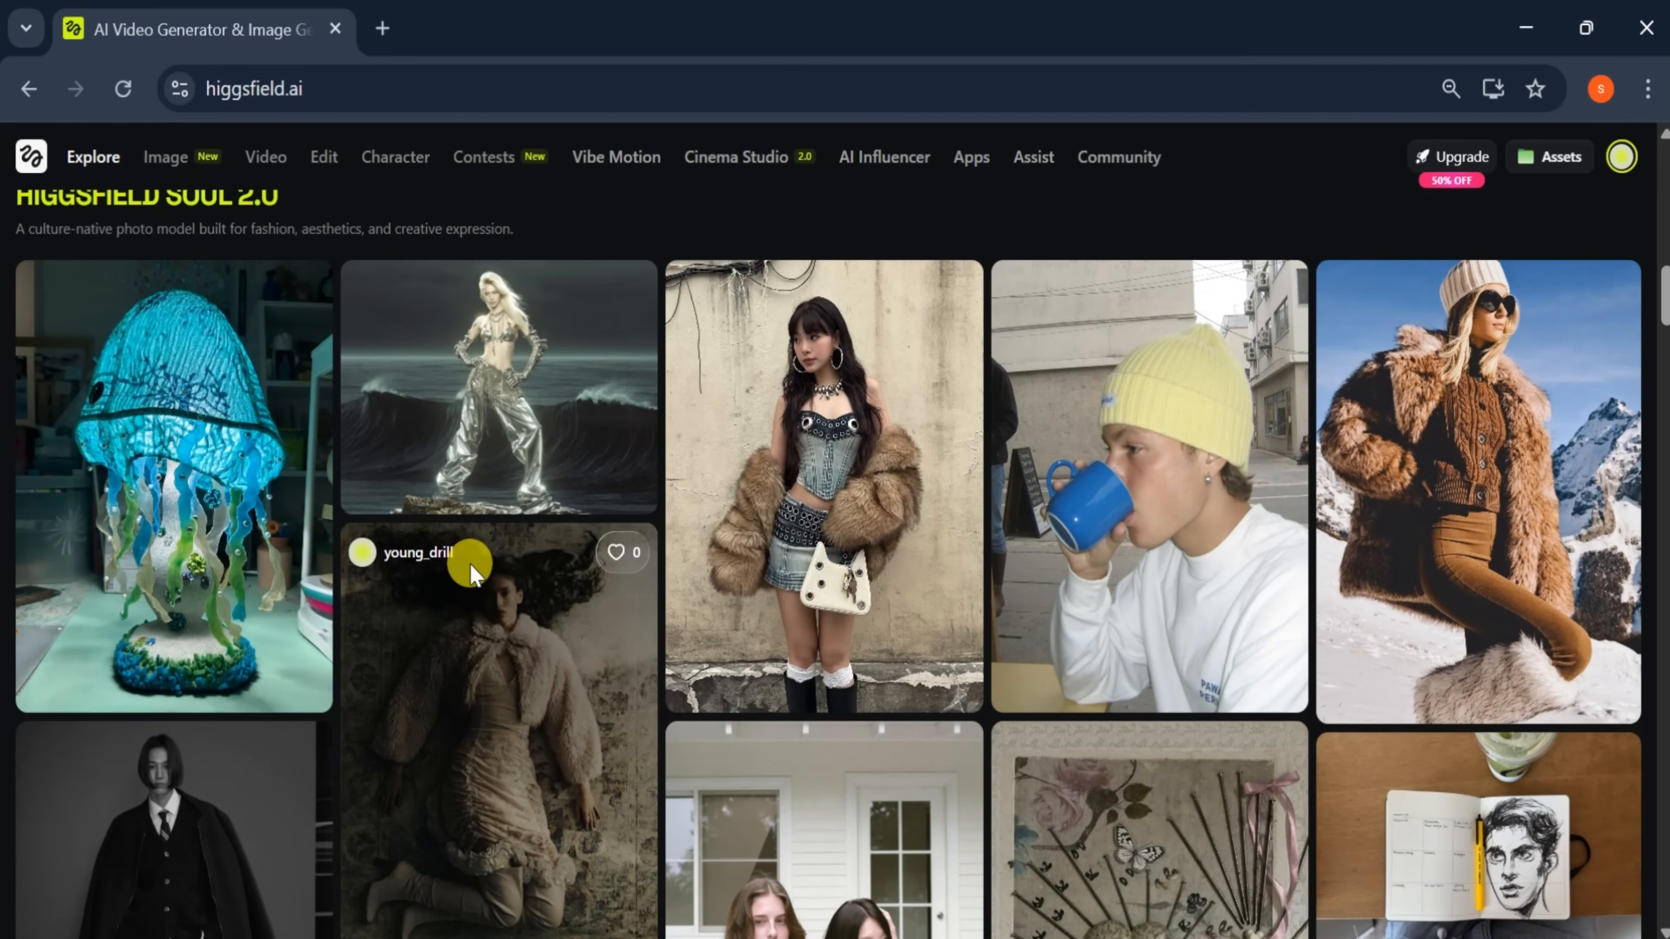
pyautogui.scroll(-5, 471, 571)
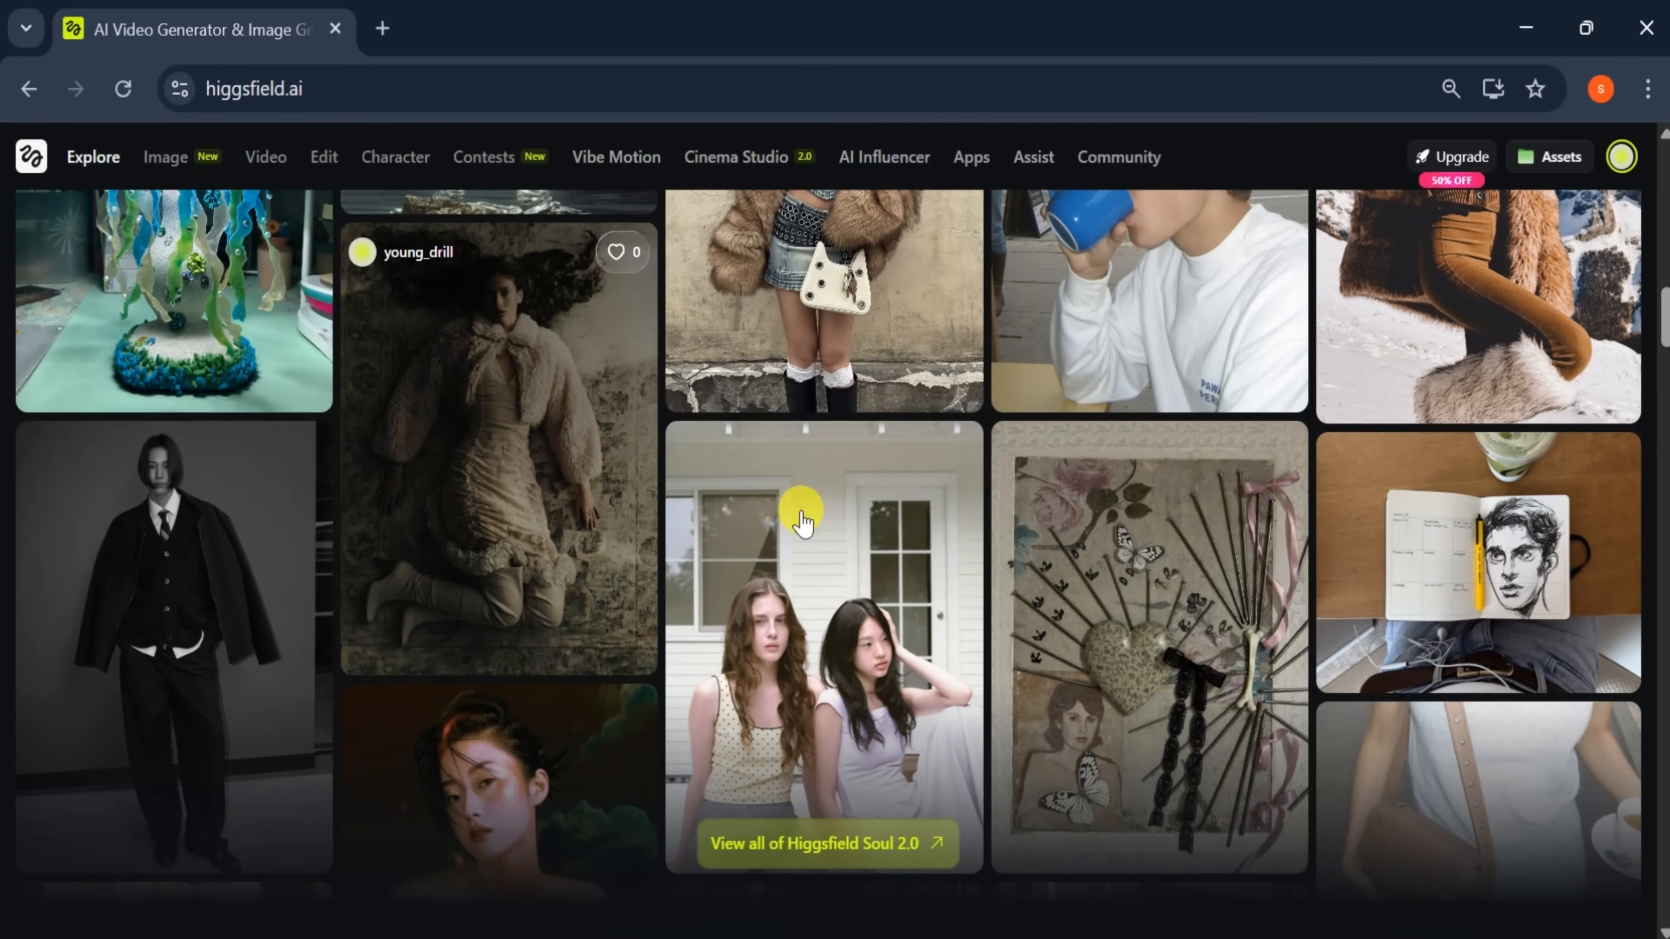
pyautogui.scroll(-3, 848, 579)
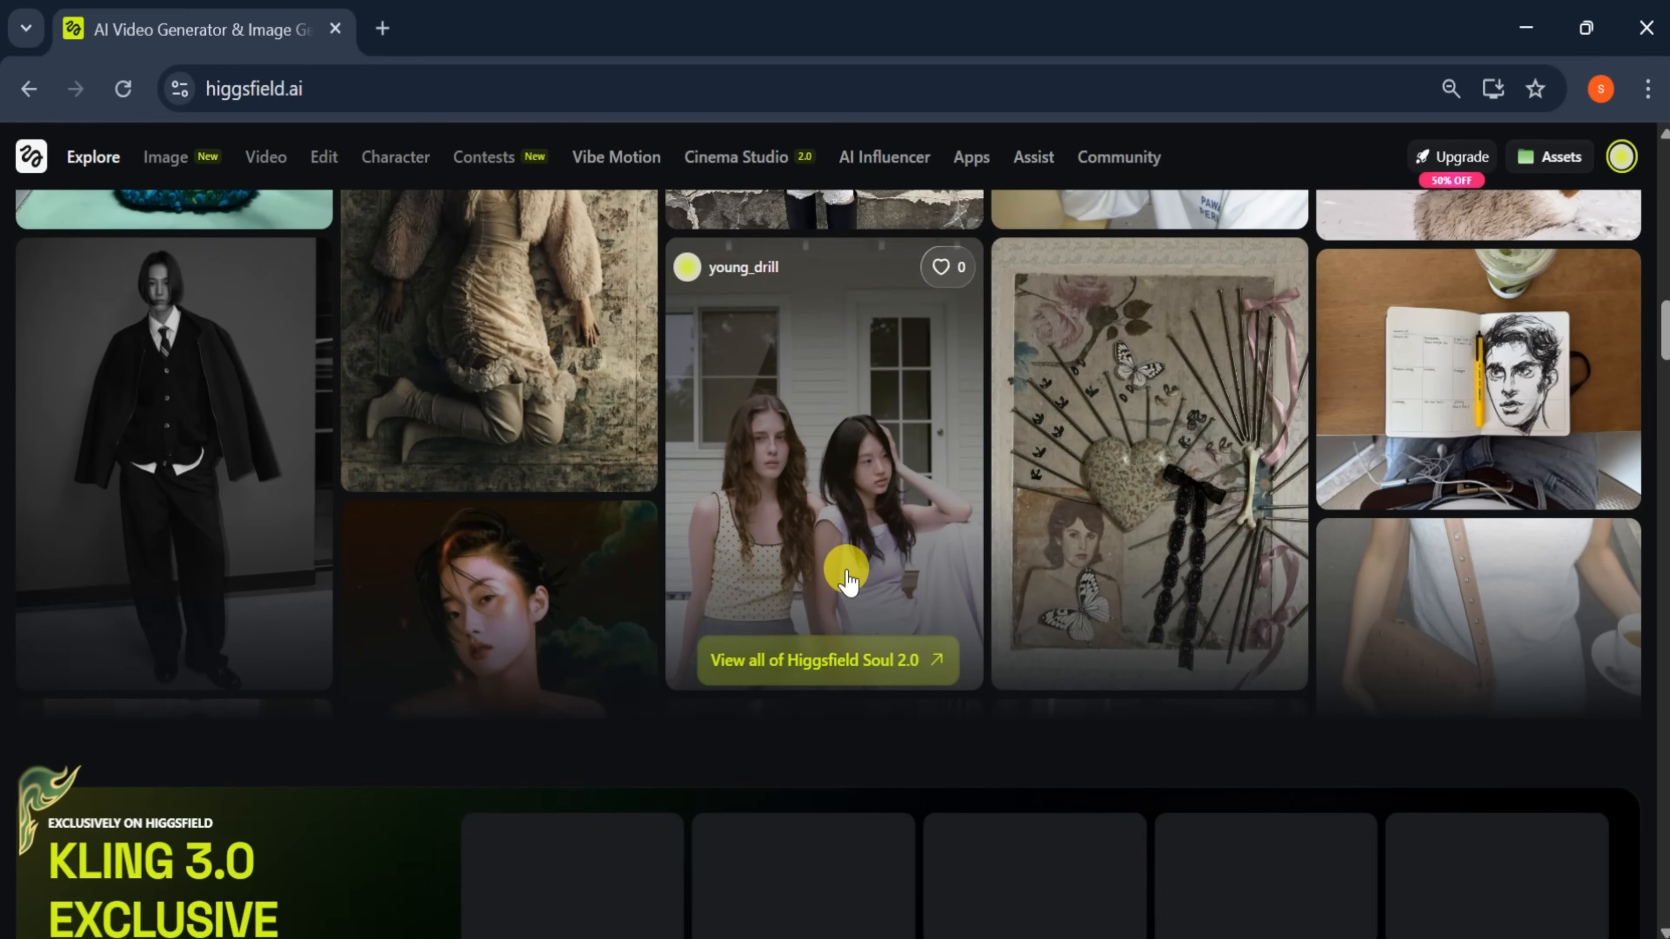
pyautogui.click(899, 672)
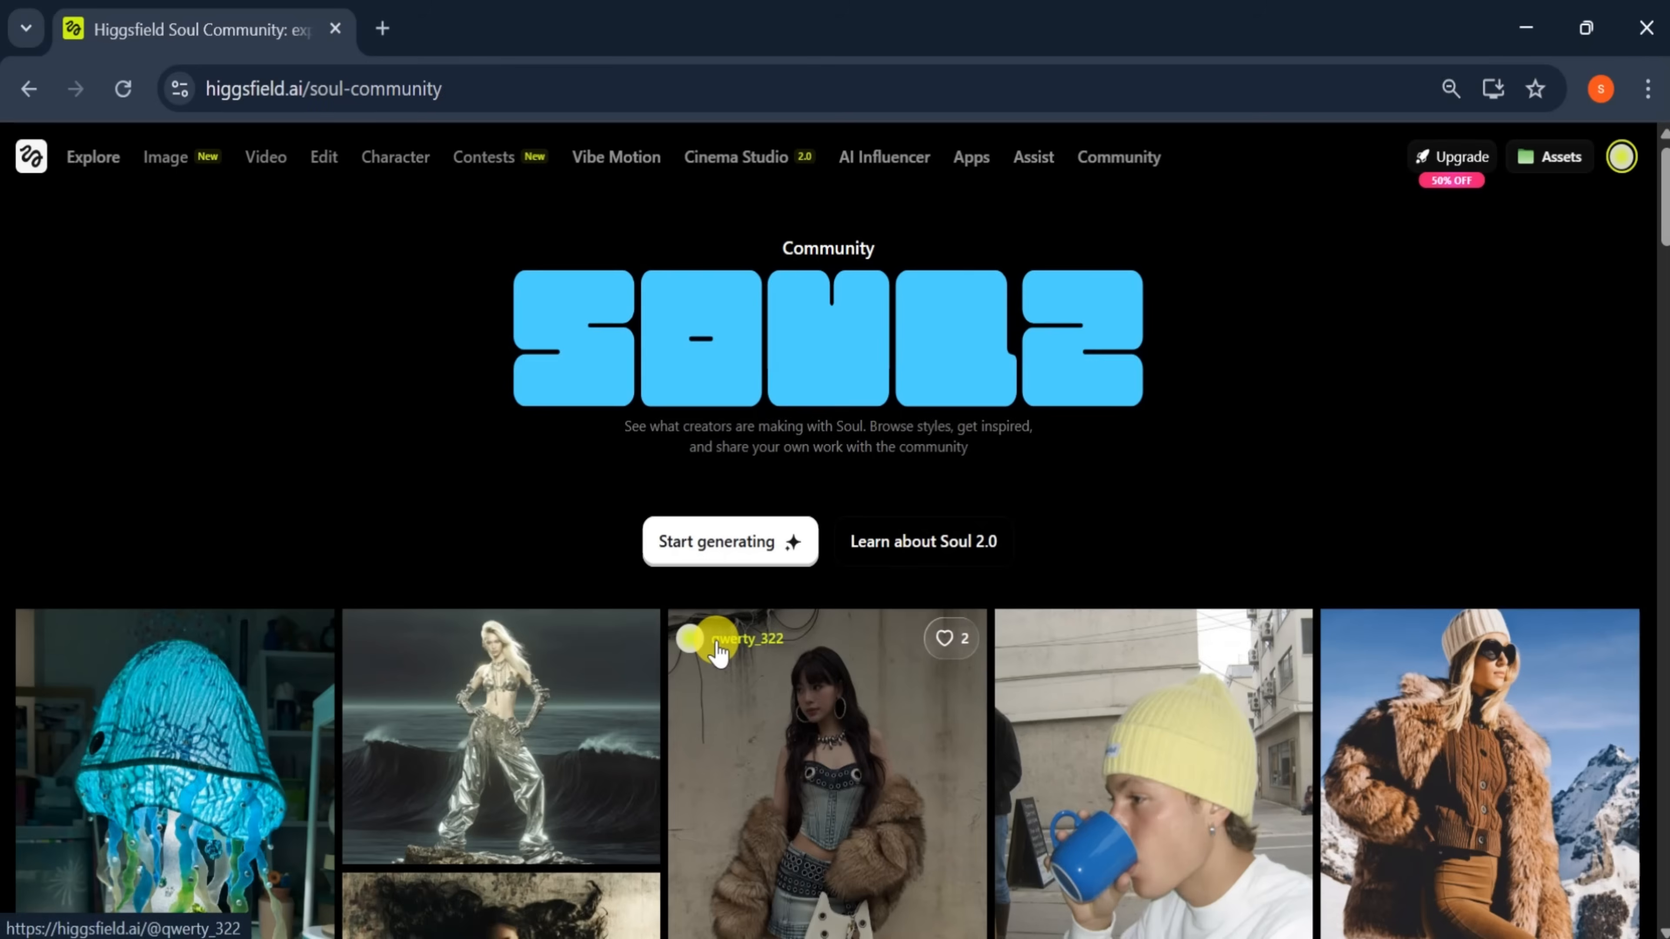
# Step: Browse the Soul 2.0 community gallery to examine the styles and images that creators have made
pyautogui.scroll(-5, 718, 648)
pyautogui.scroll(-4, 715, 641)
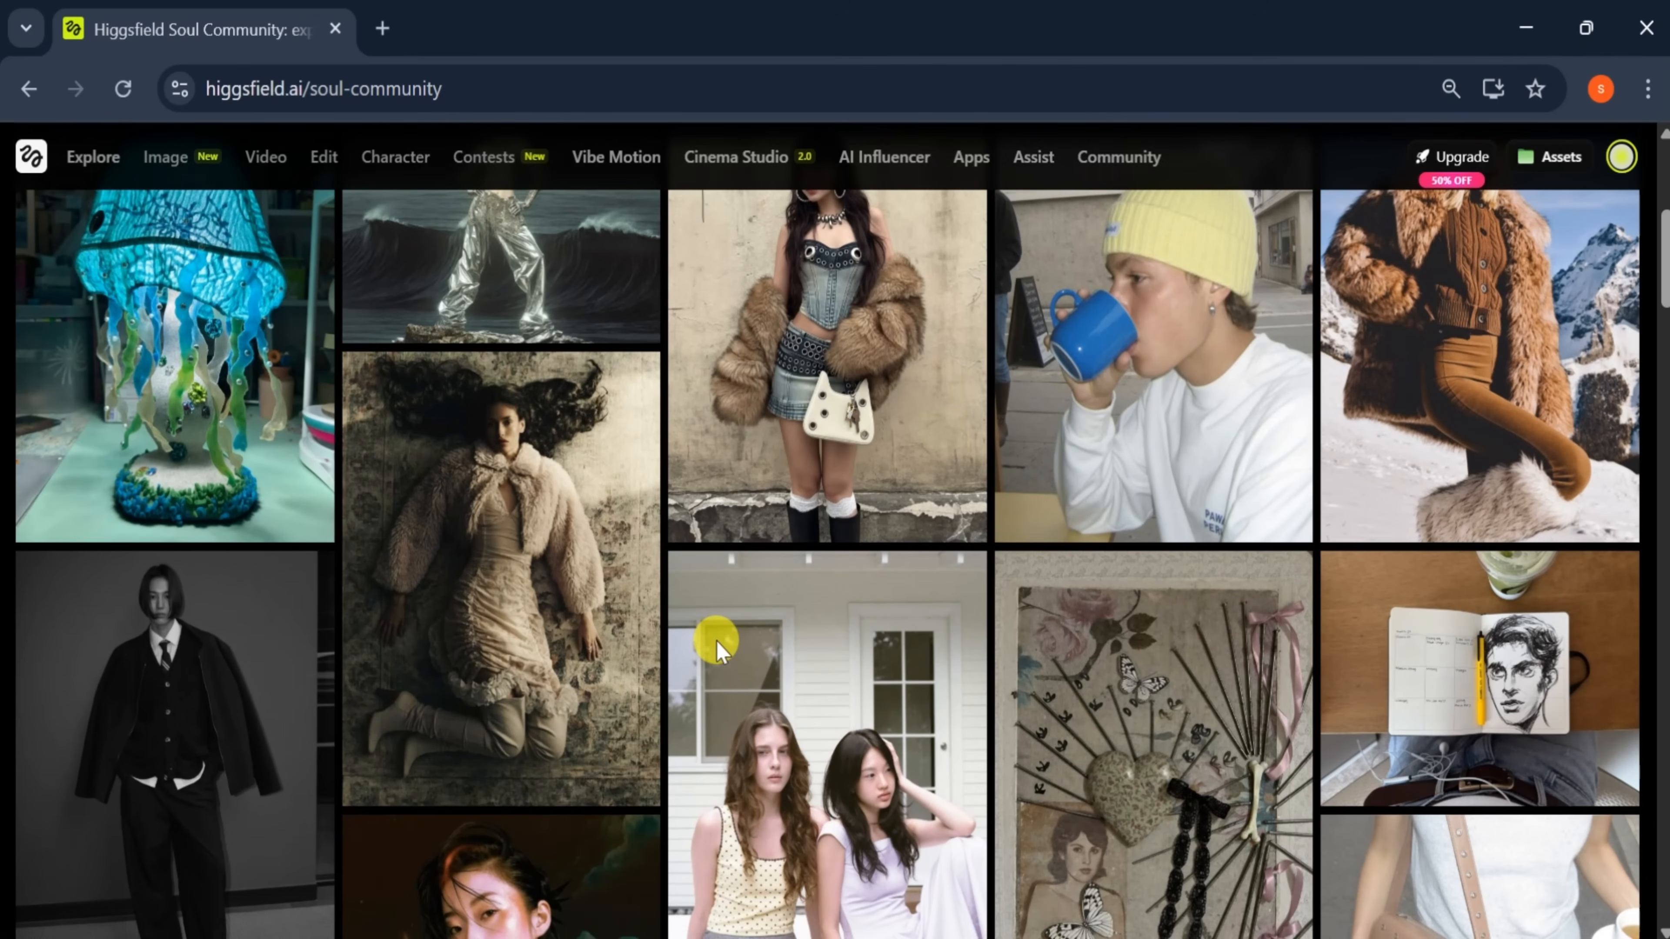
pyautogui.scroll(-7, 716, 641)
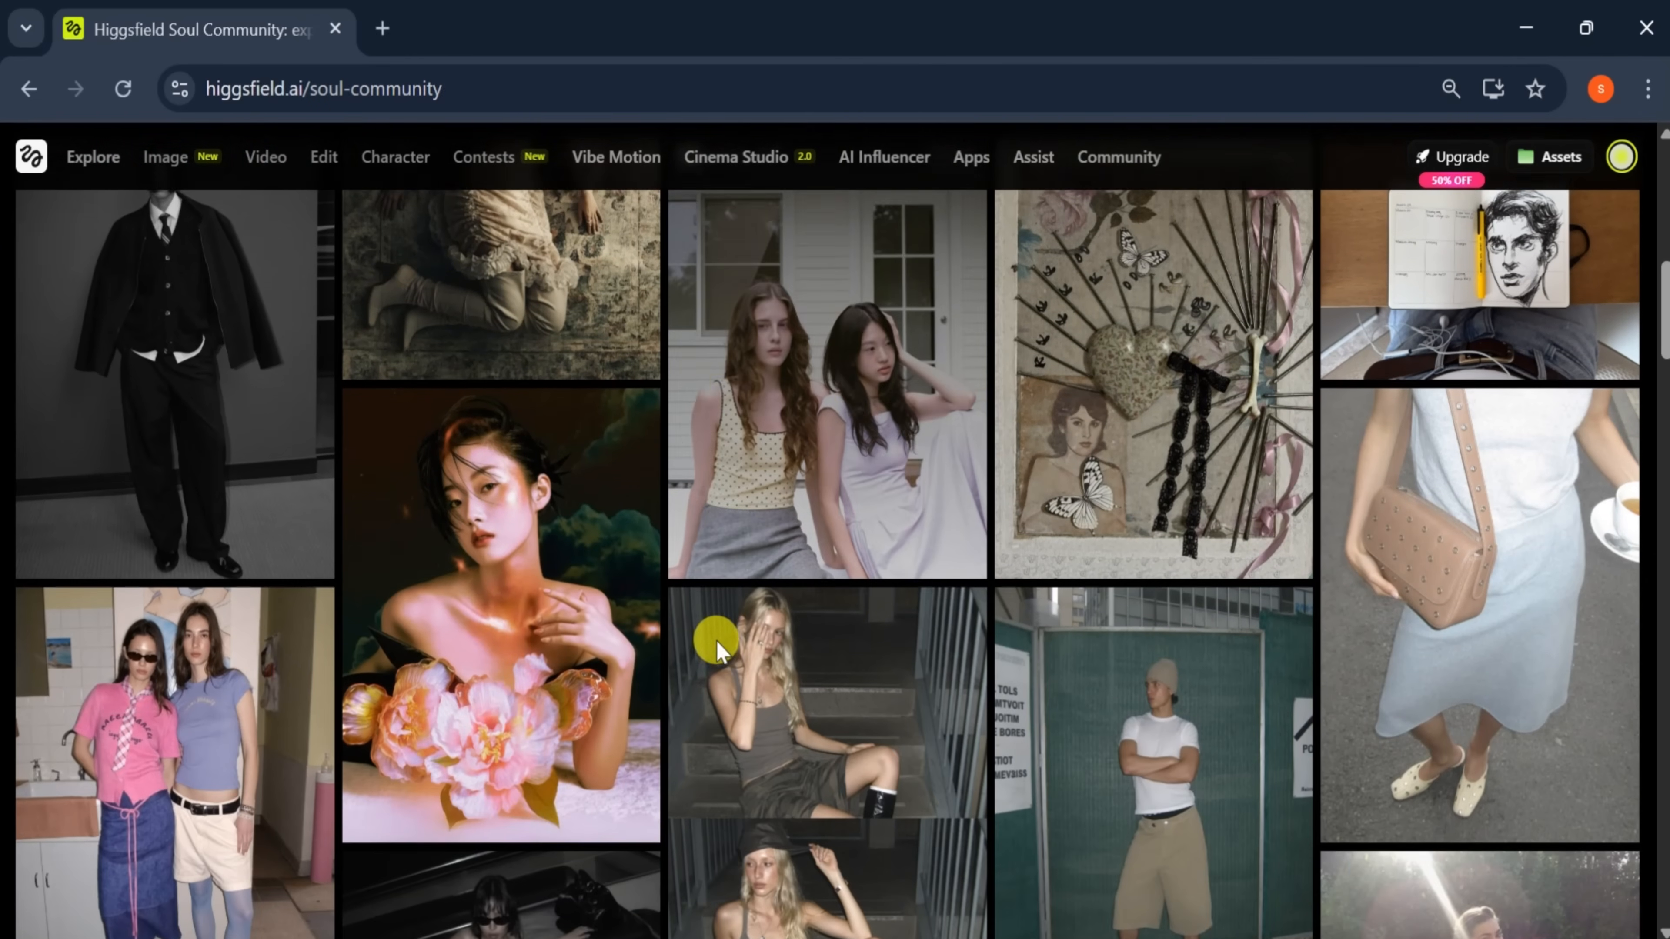
pyautogui.scroll(-4, 716, 641)
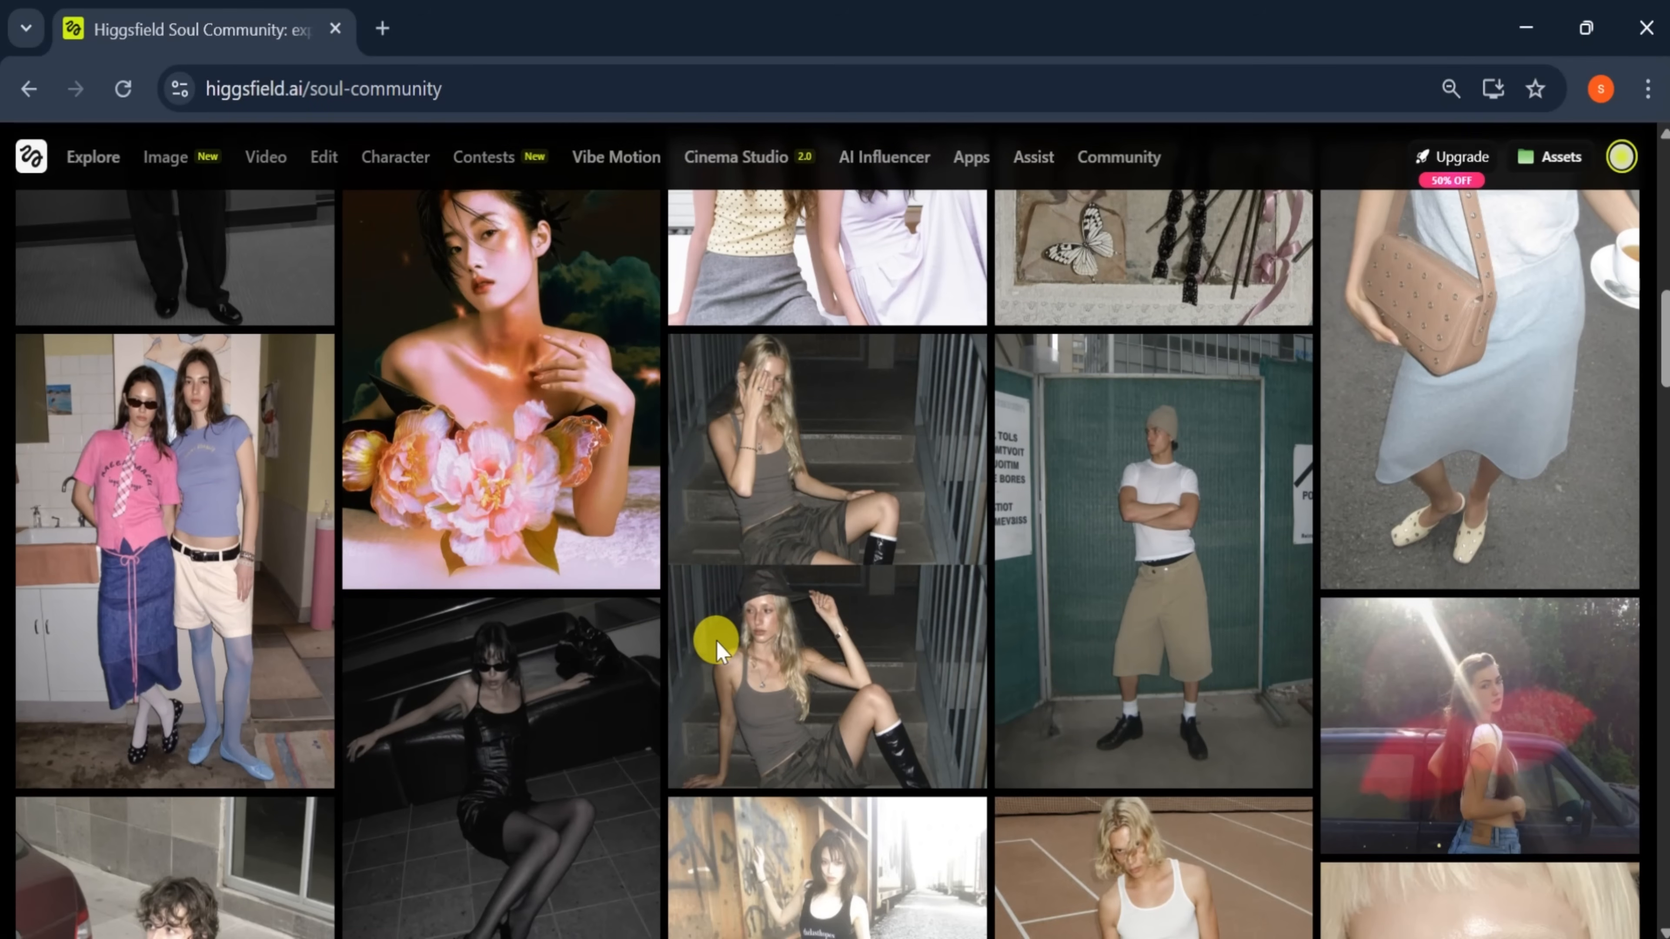
pyautogui.scroll(-2, 716, 642)
pyautogui.scroll(-3, 716, 640)
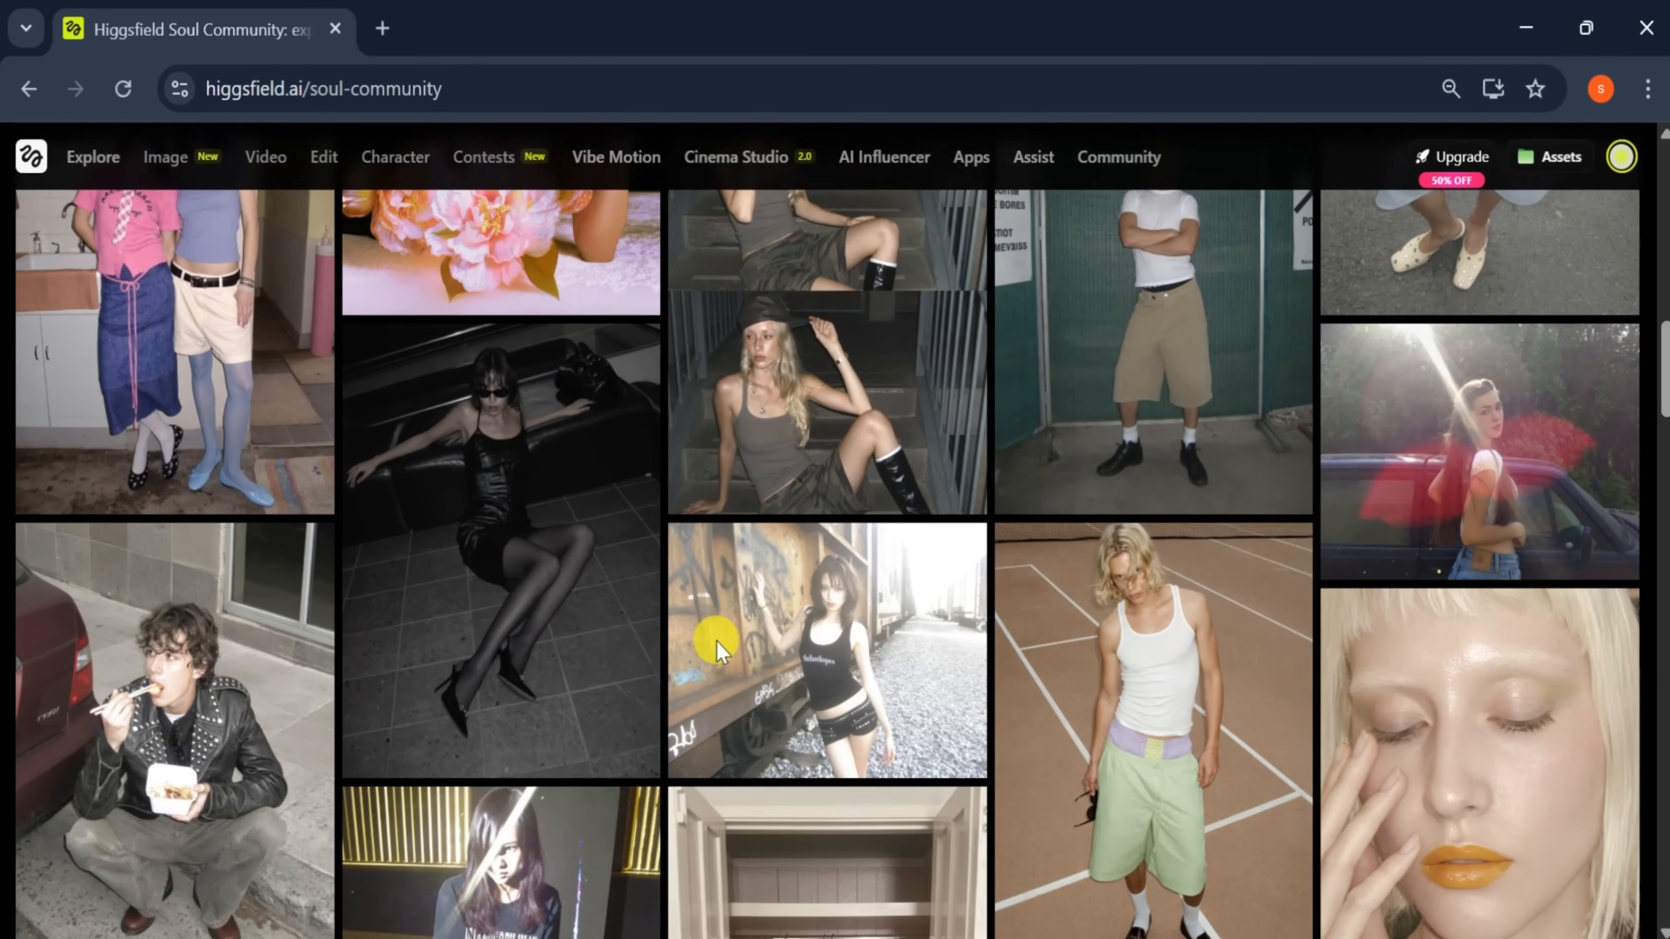
pyautogui.scroll(-3, 716, 641)
pyautogui.scroll(-7, 716, 641)
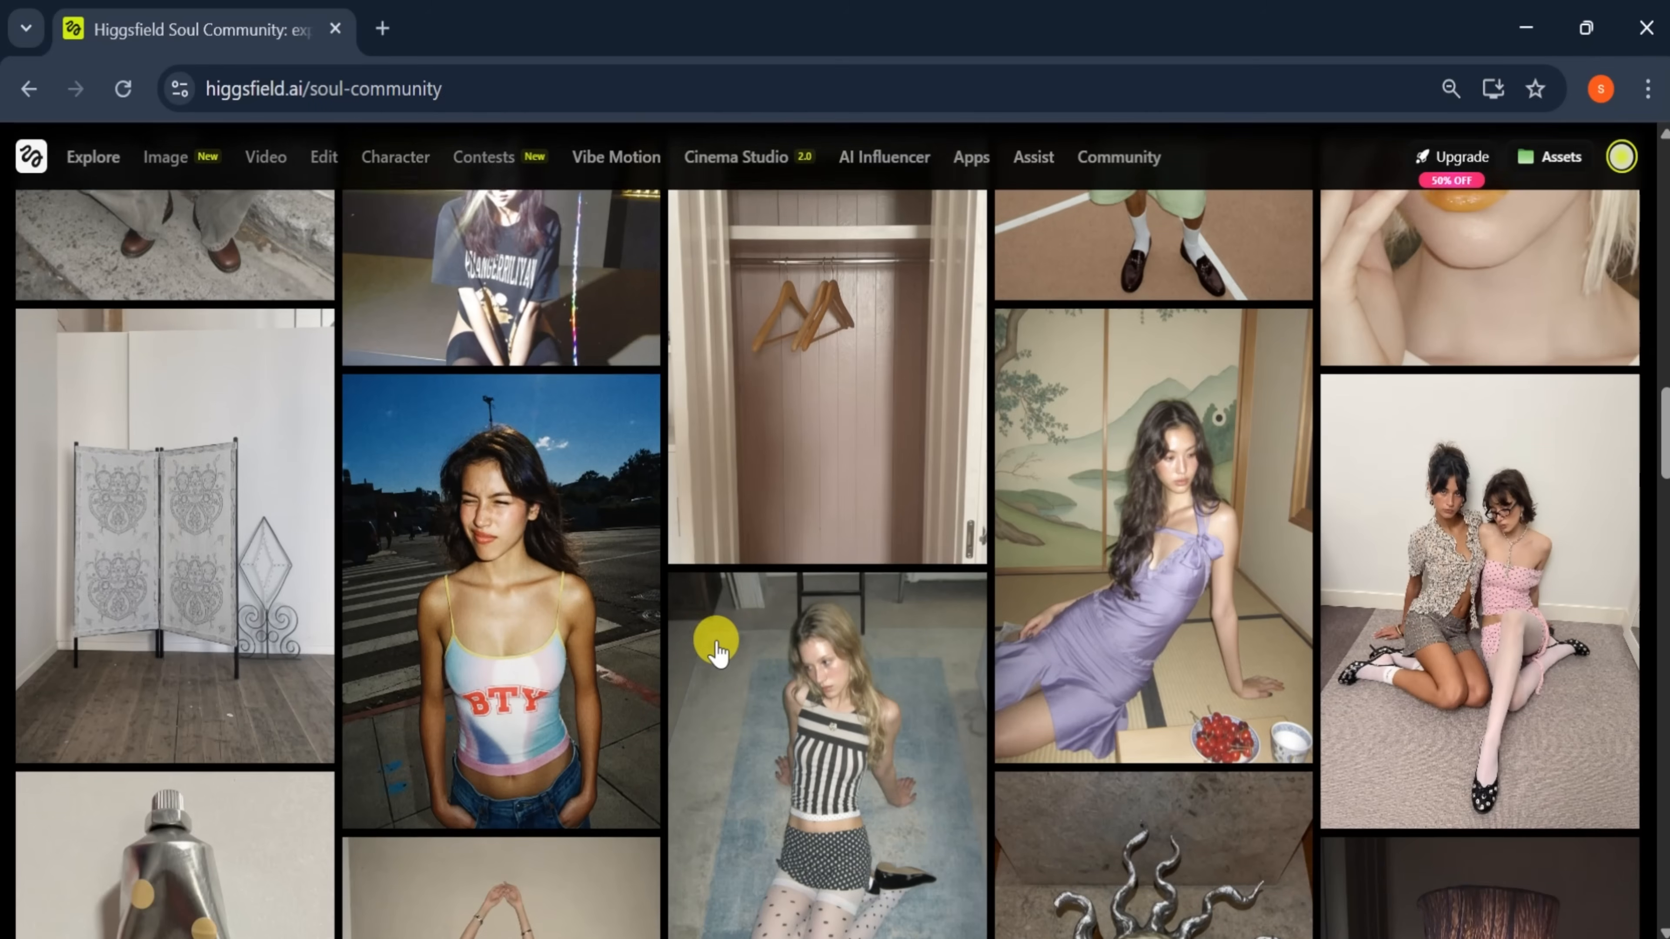
pyautogui.scroll(-3, 716, 640)
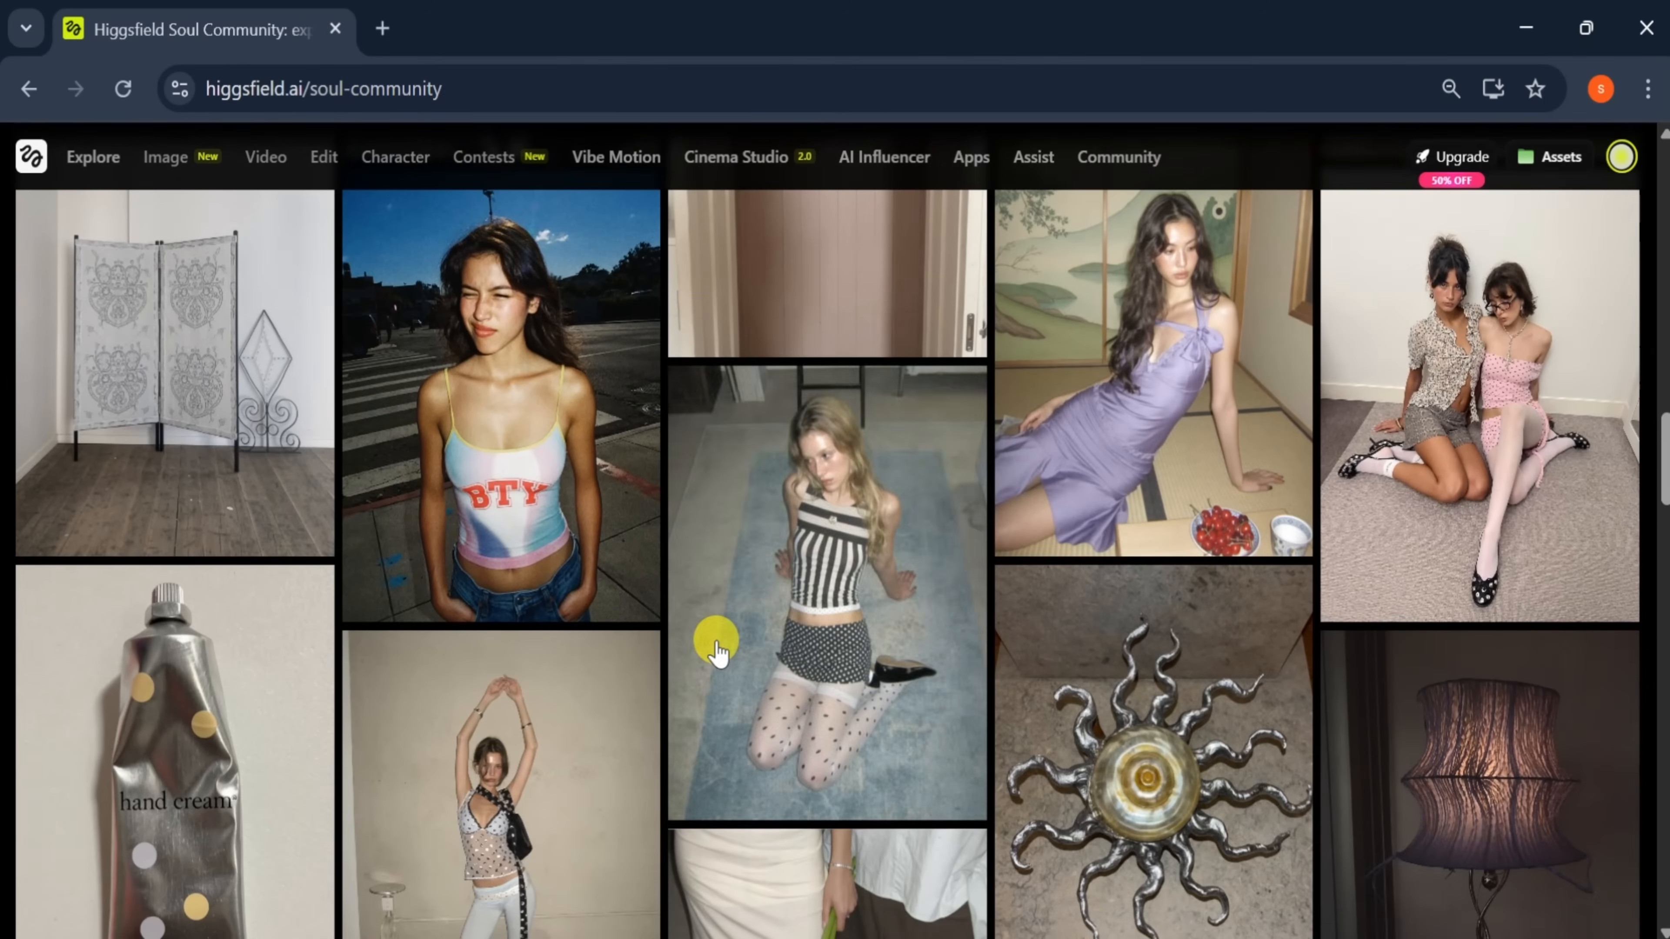
pyautogui.scroll(-3, 716, 648)
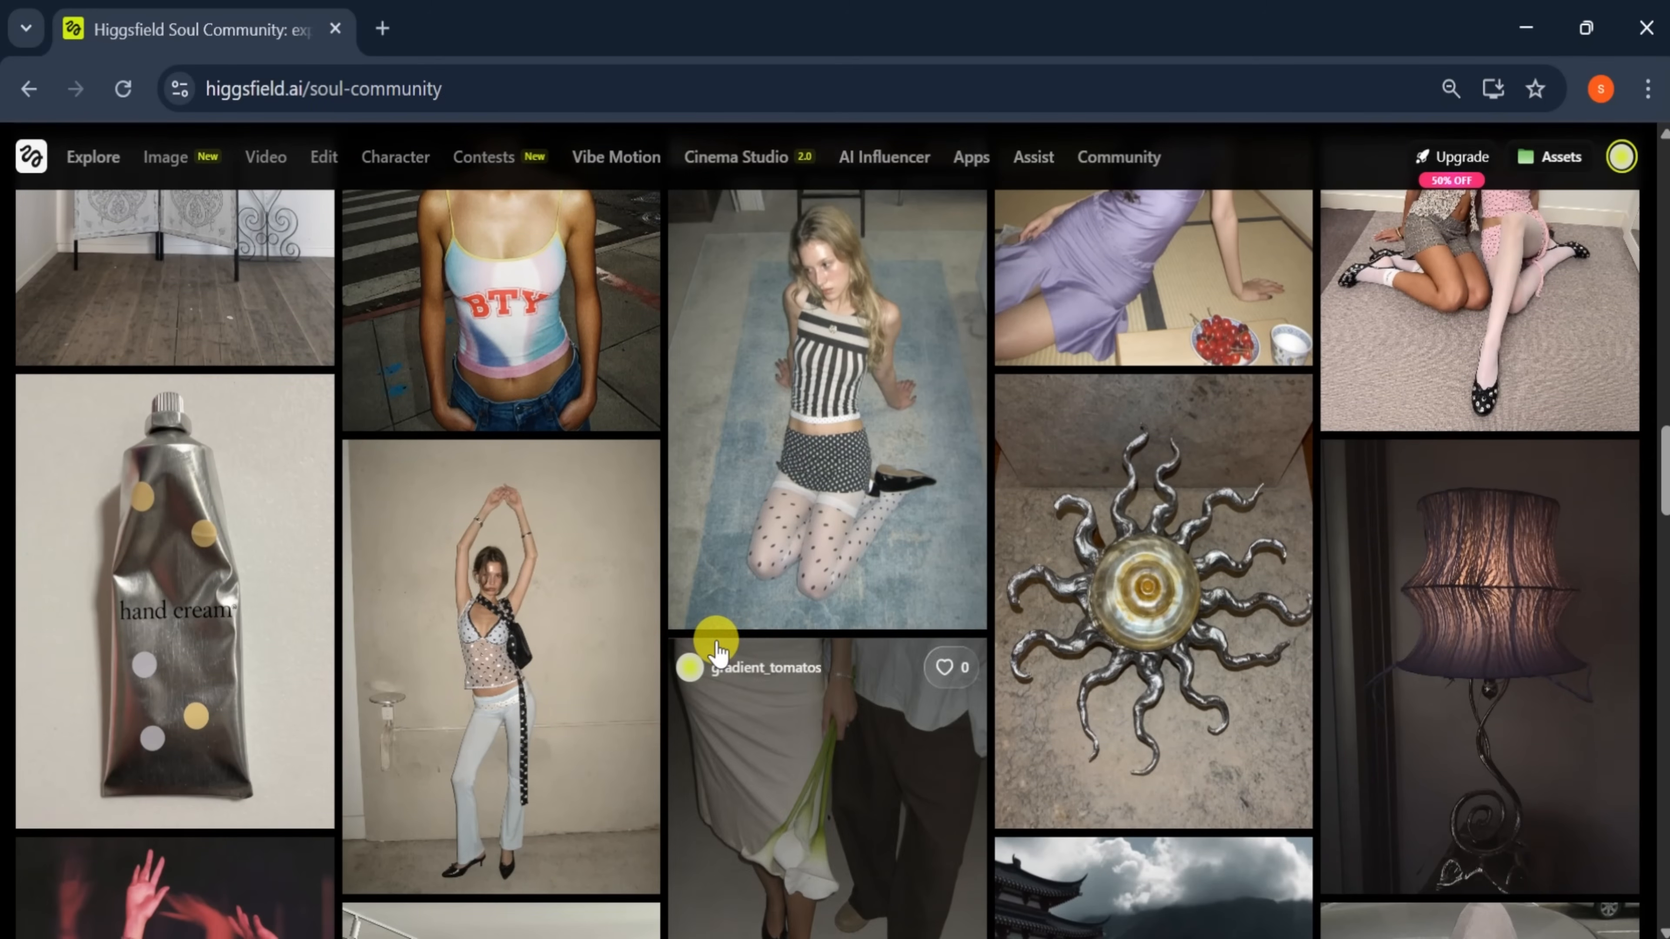
pyautogui.scroll(-7, 716, 641)
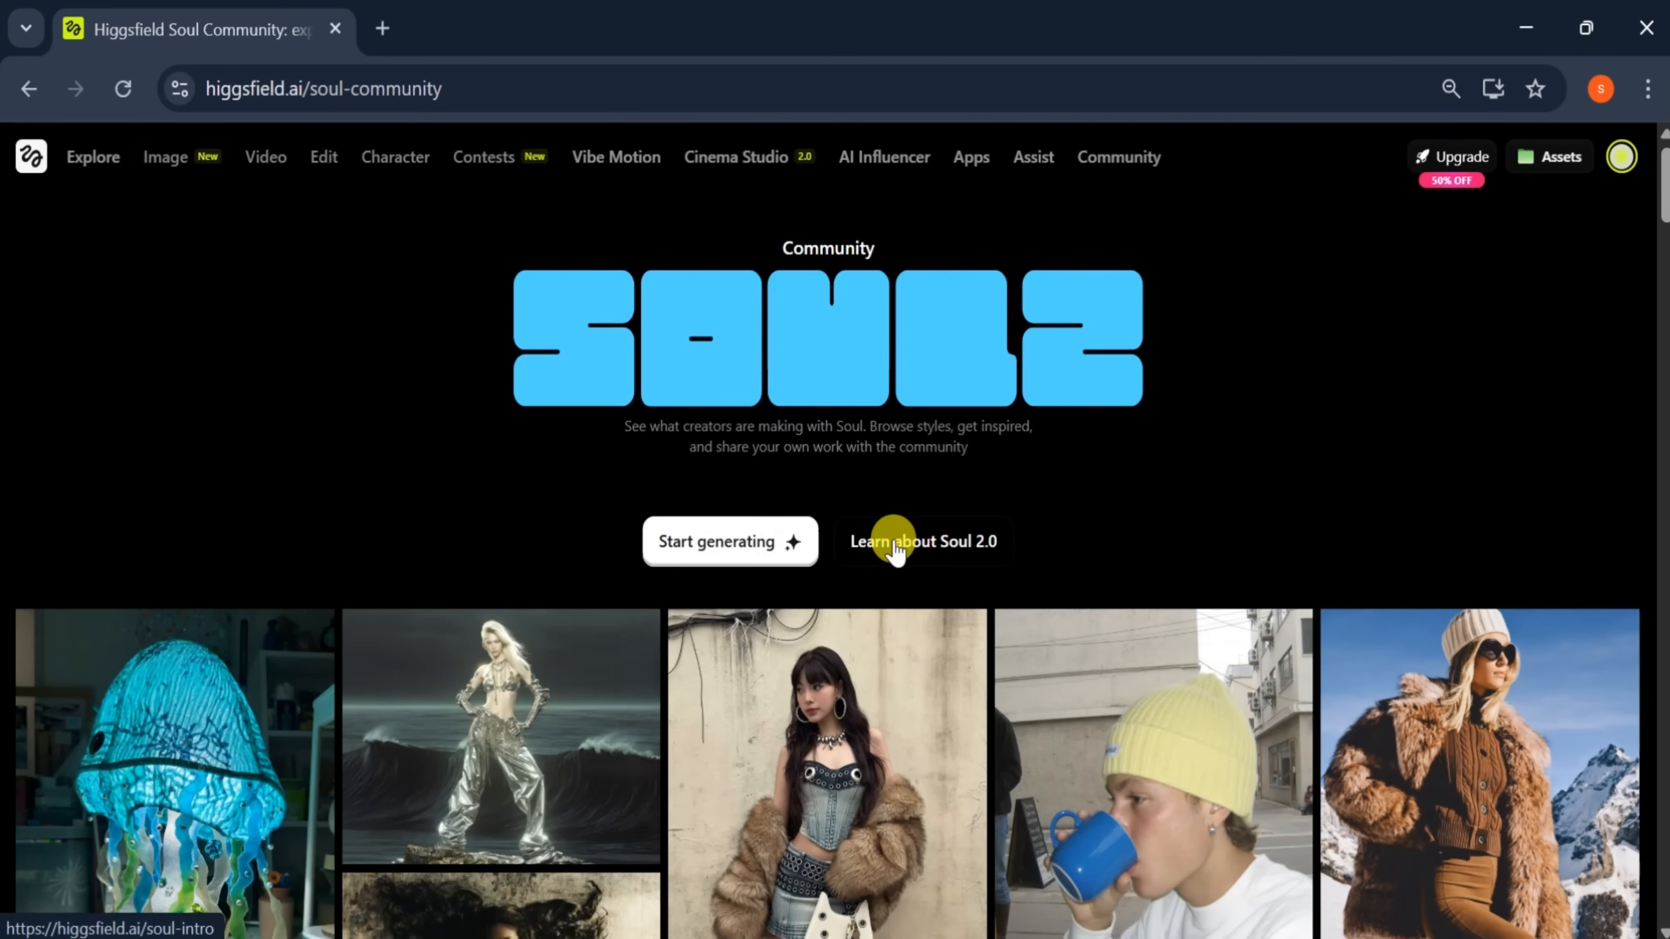
# Step: Open the Soul 2.0 introduction page from the community gallery and look through its highlights carousel
pyautogui.click(895, 548)
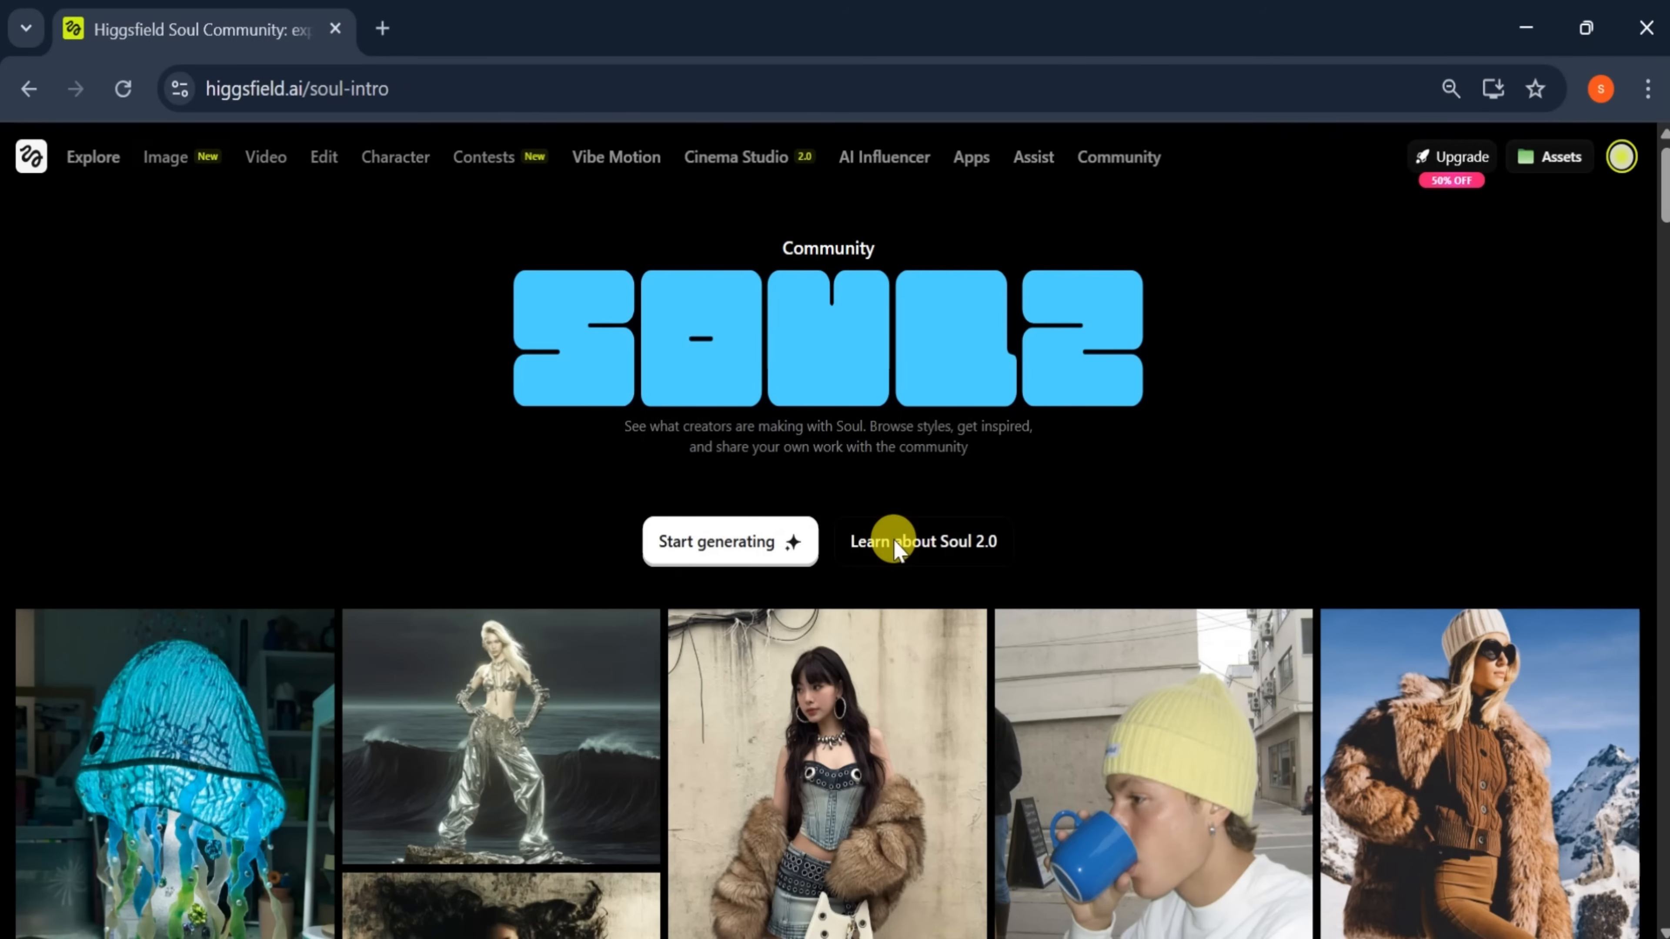
pyautogui.scroll(-4, 802, 656)
pyautogui.scroll(-2, 803, 656)
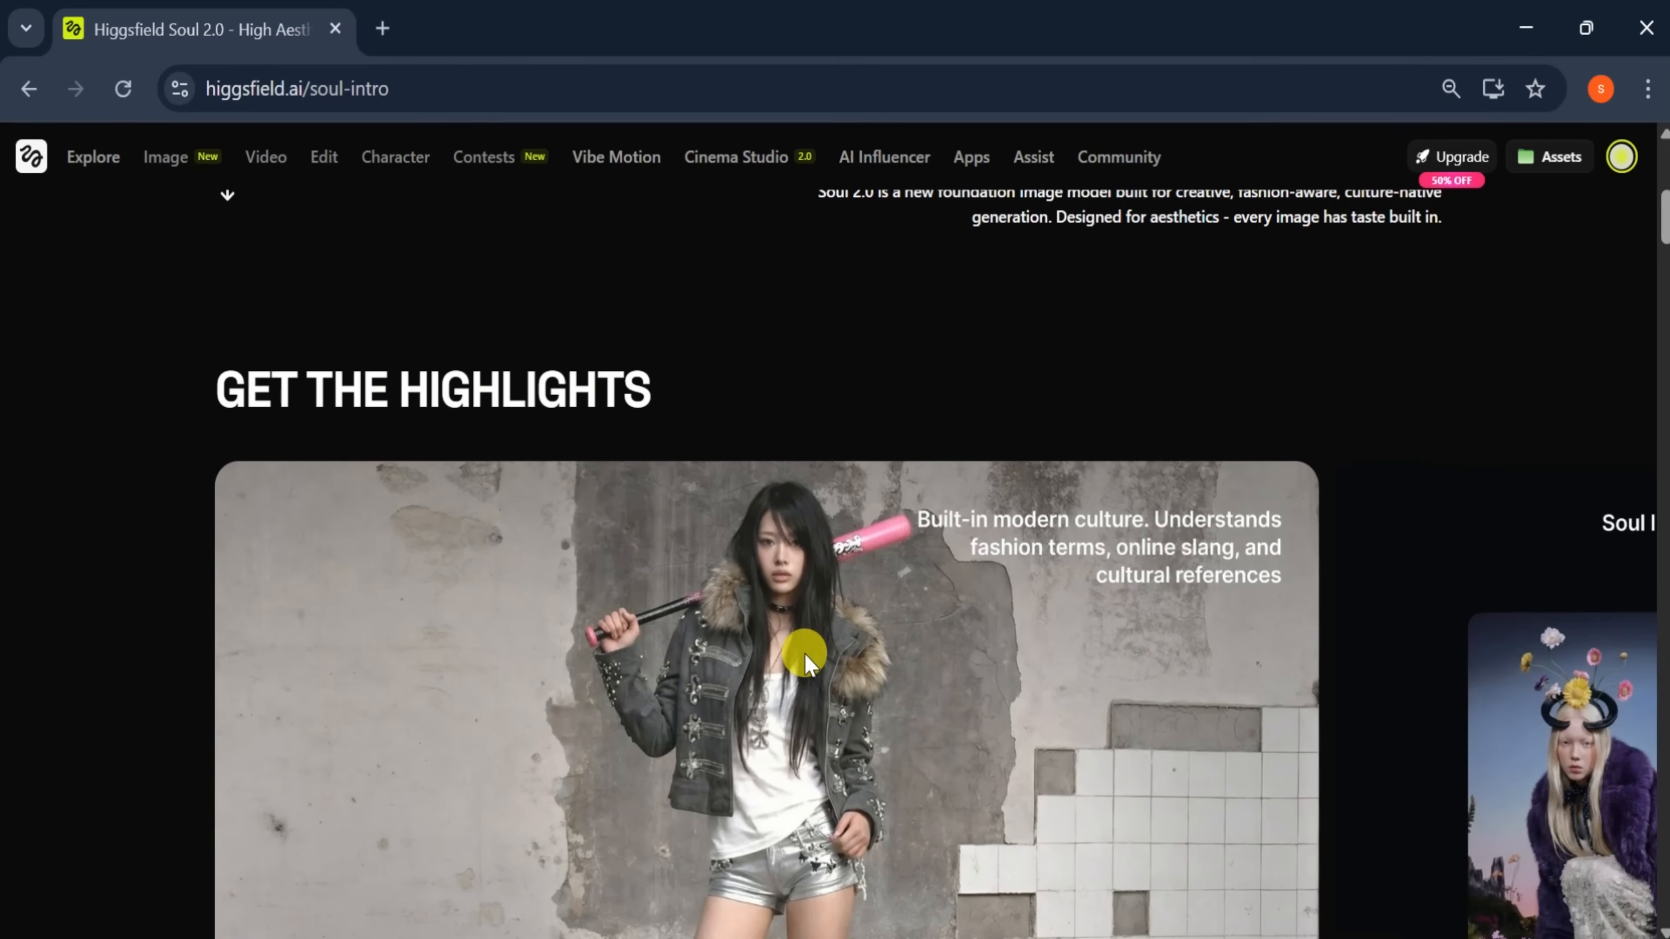
pyautogui.scroll(-2, 400, 440)
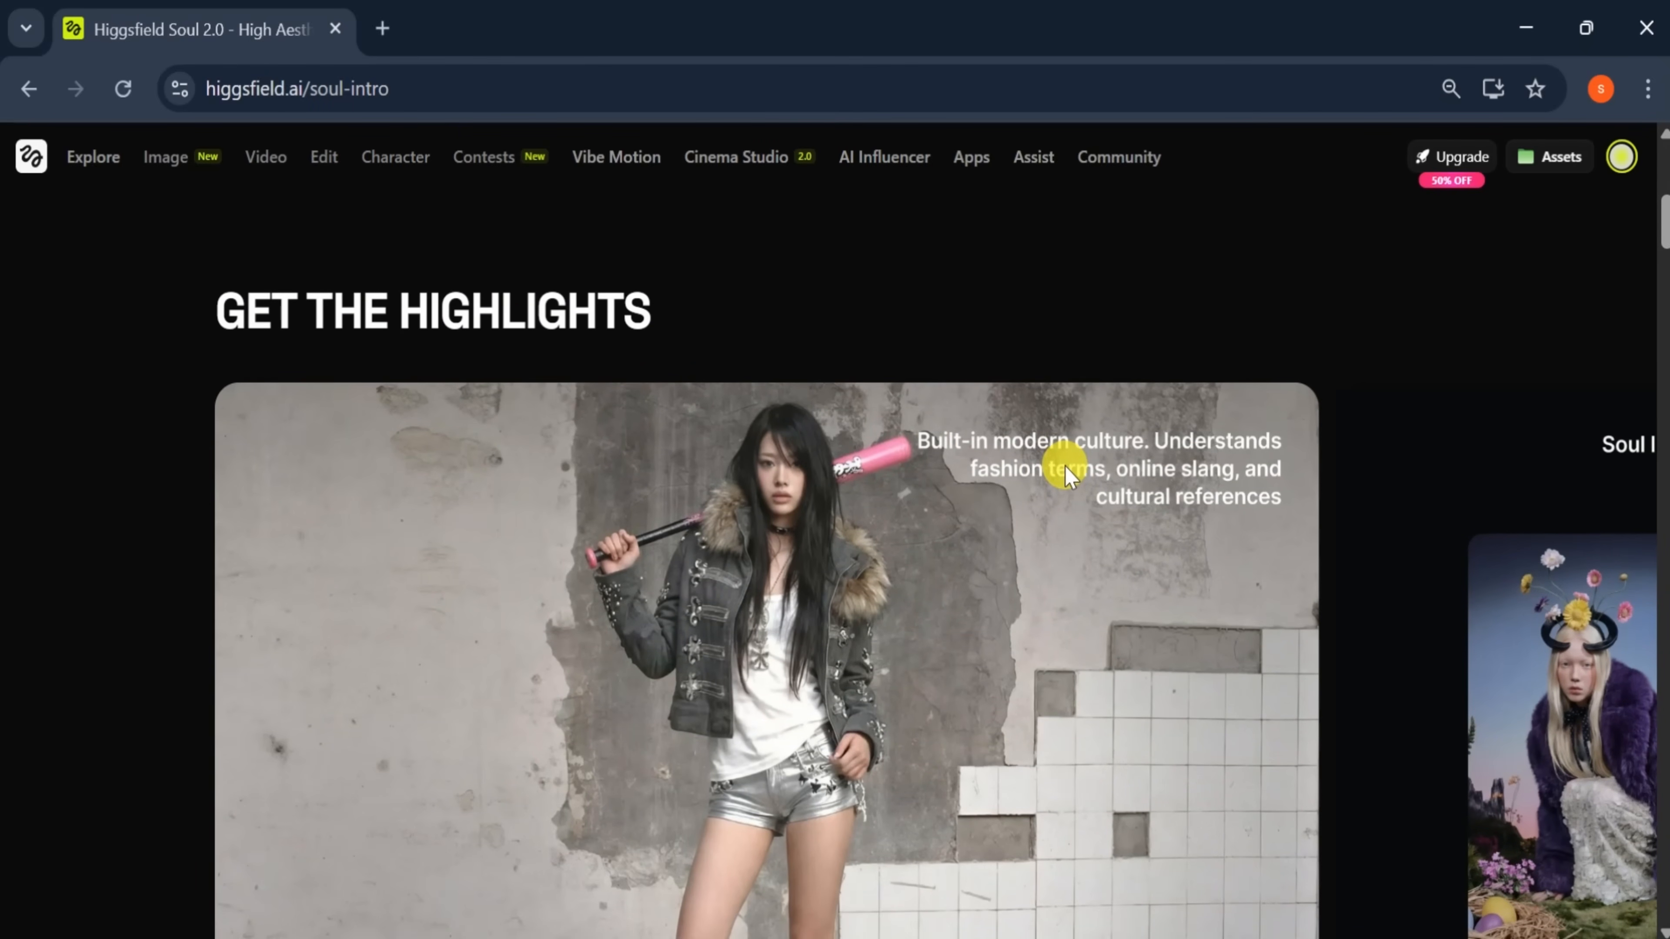
pyautogui.scroll(-2, 1065, 467)
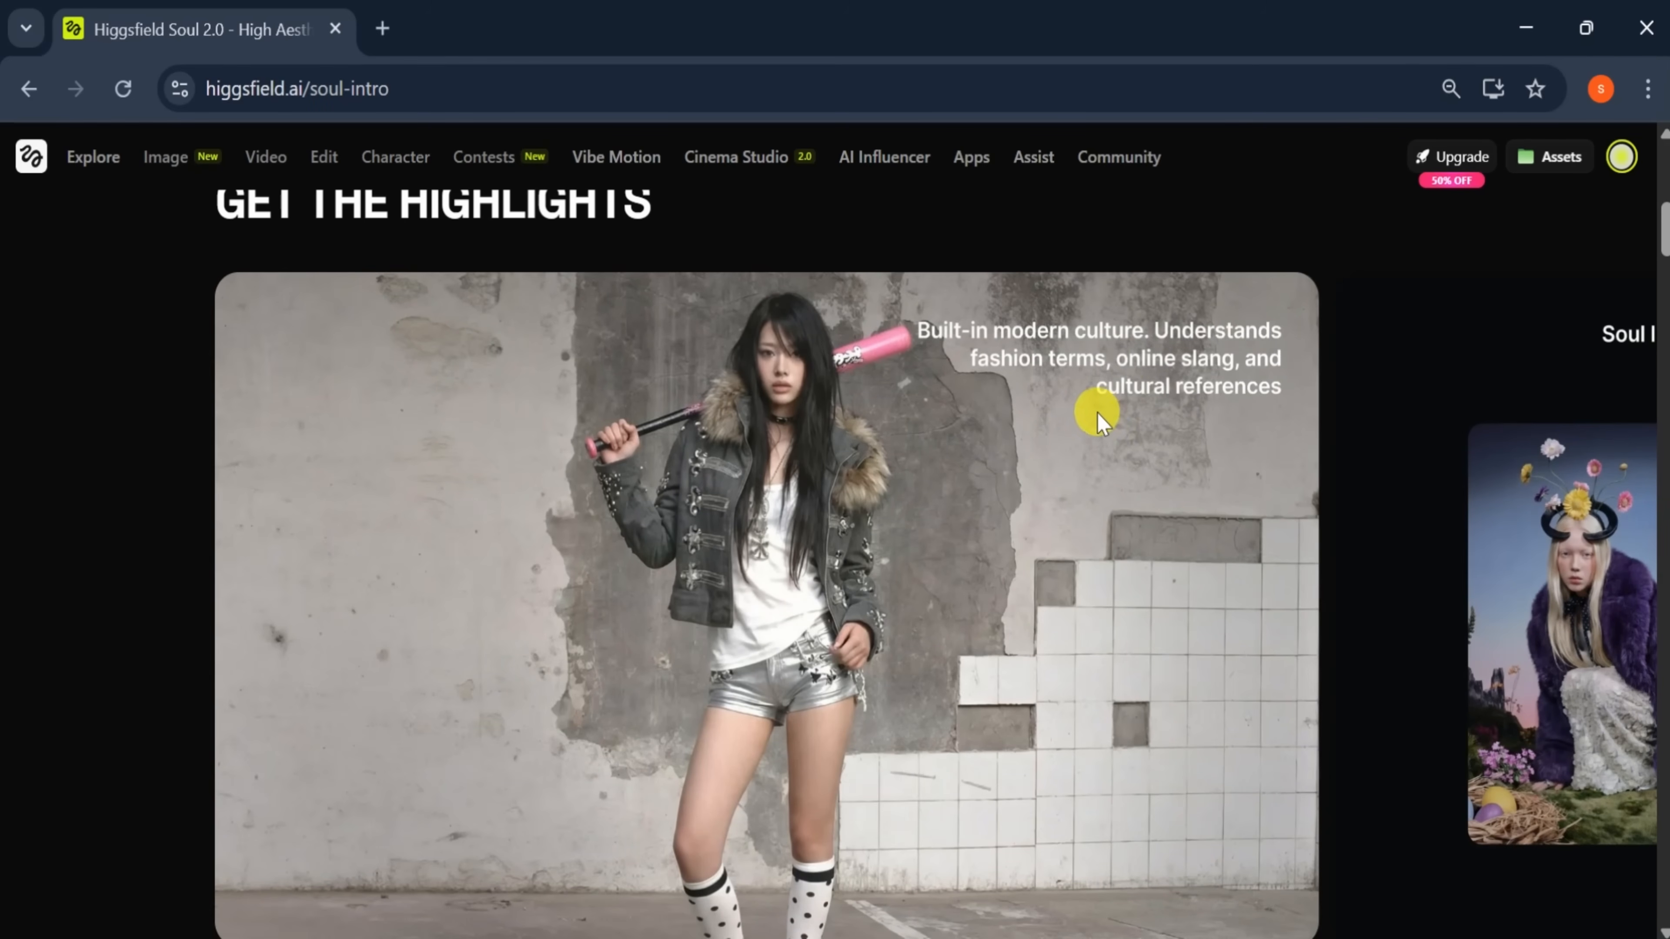
pyautogui.moveTo(1358, 533); pyautogui.dragTo(511, 355)
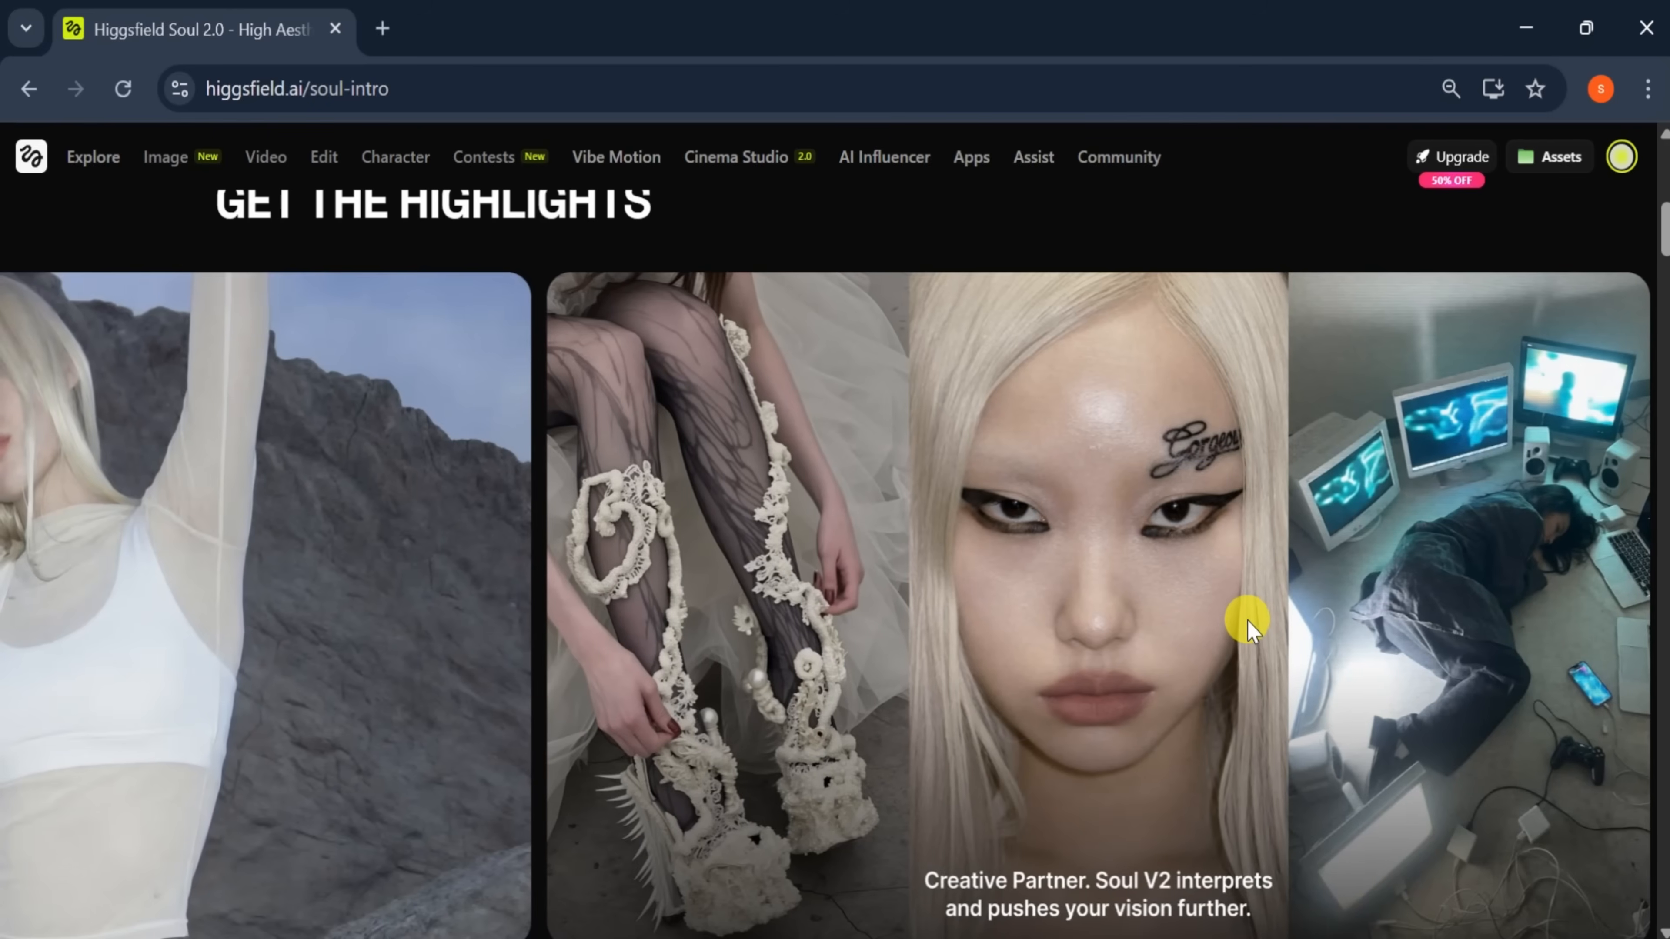
# Step: Examine the Soul 2.0 features, character examples, use cases, preset library and user reviews on the introduction page
pyautogui.scroll(-1, 1248, 620)
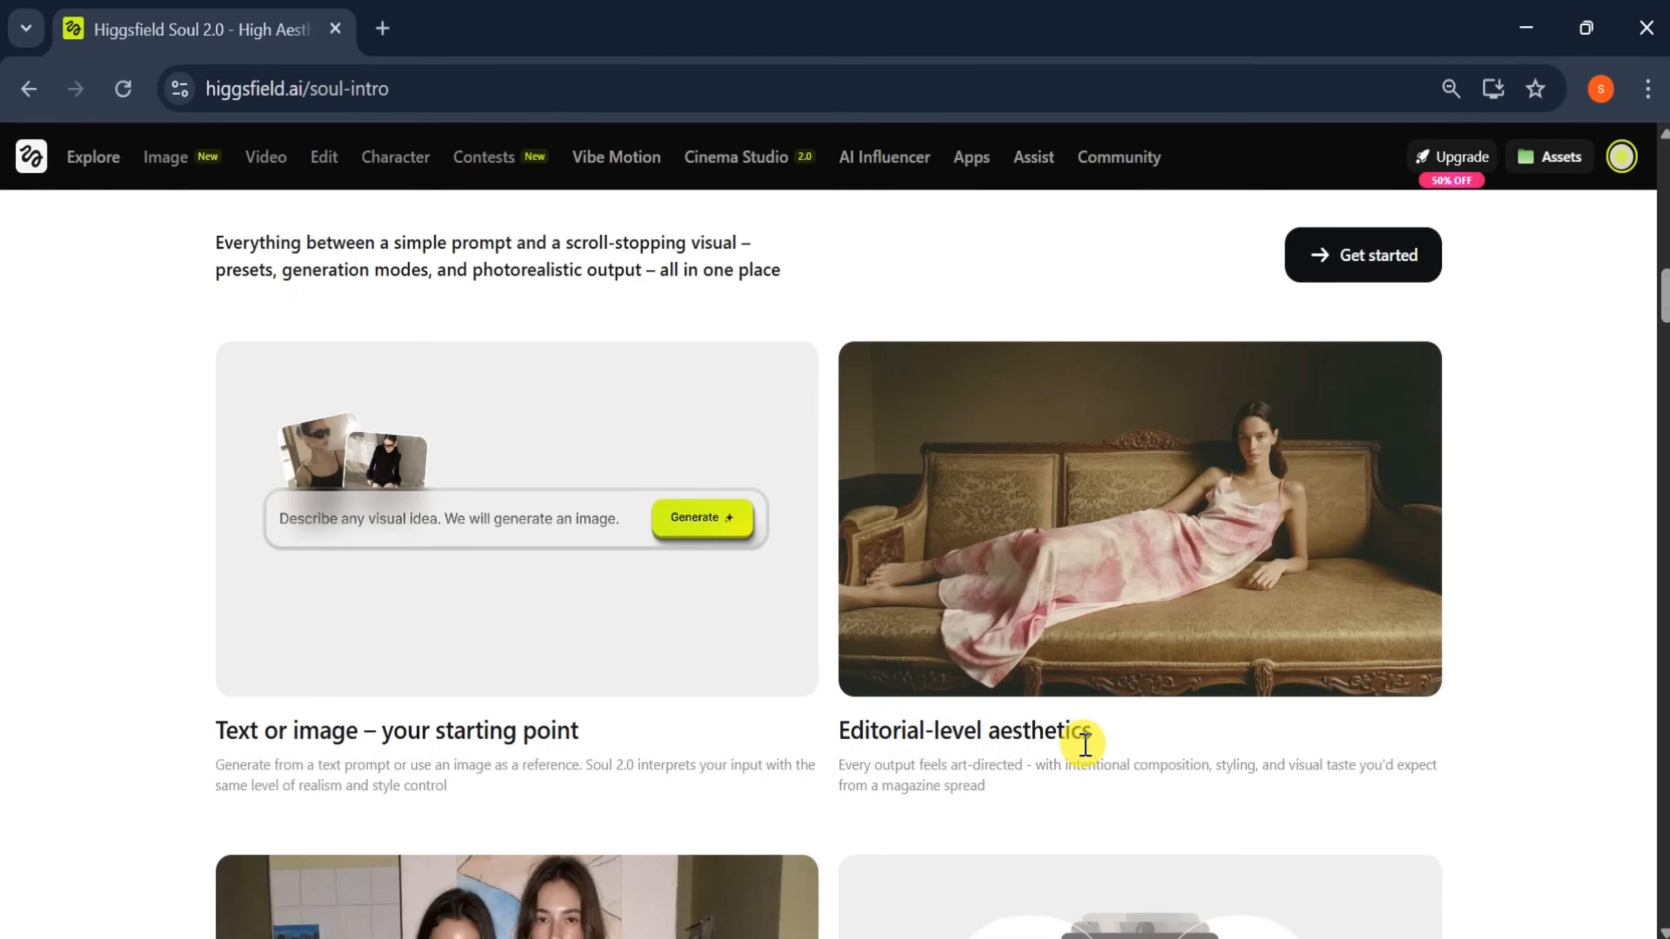
pyautogui.scroll(-6, 1084, 743)
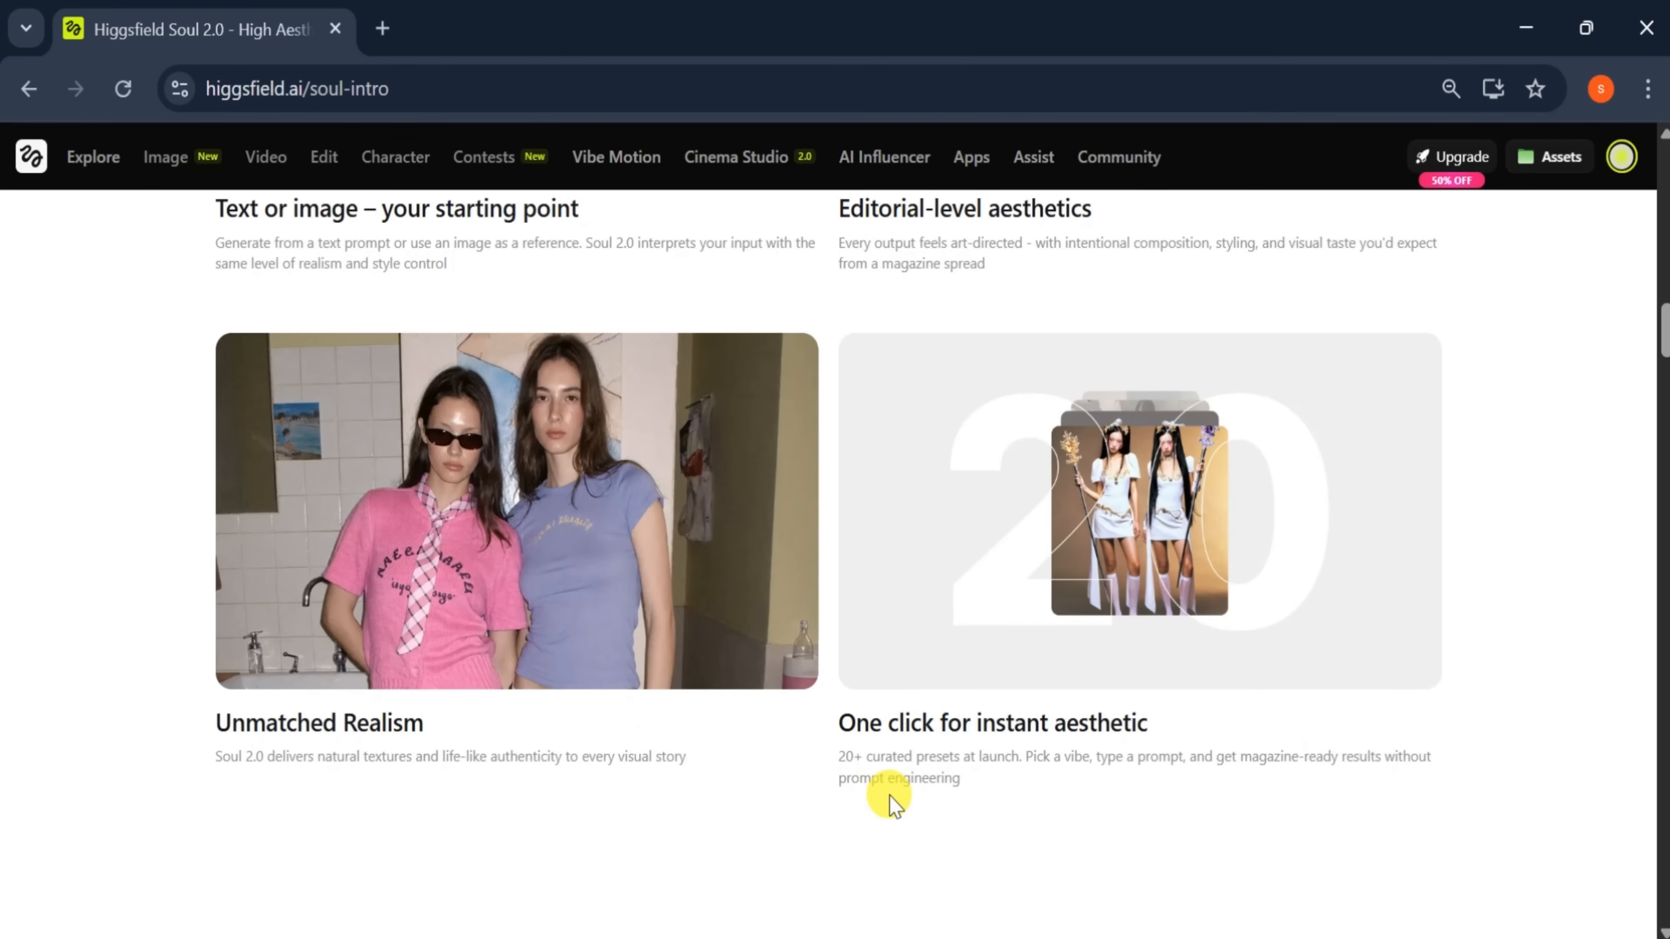
pyautogui.scroll(-10, 889, 796)
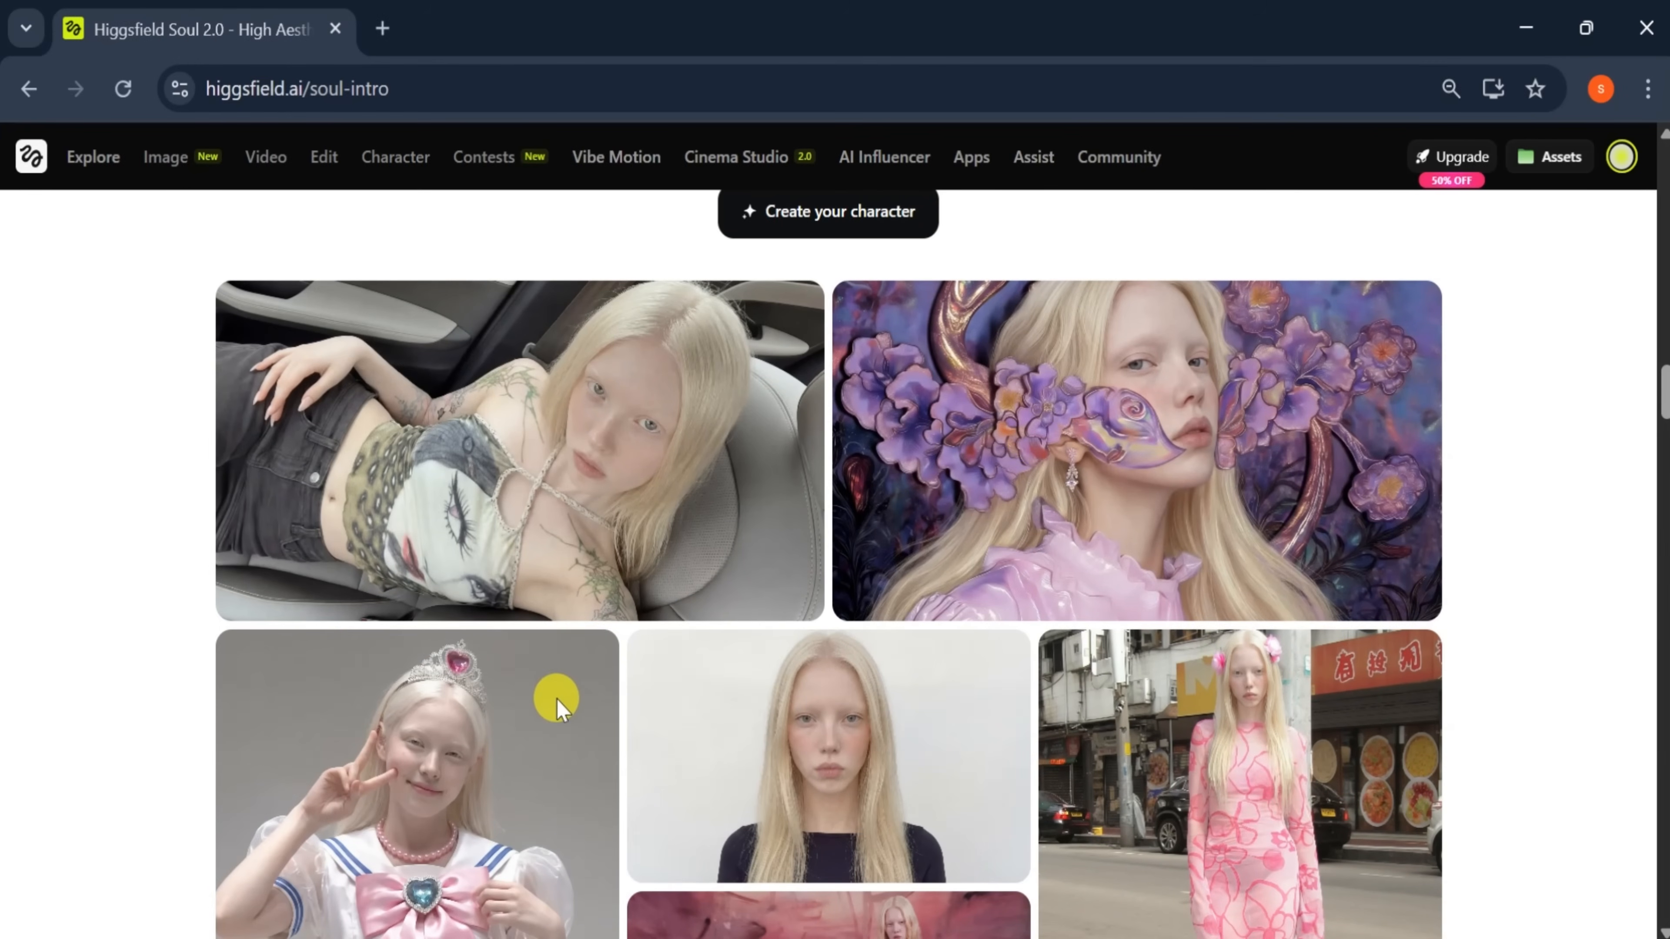
pyautogui.scroll(-2, 557, 700)
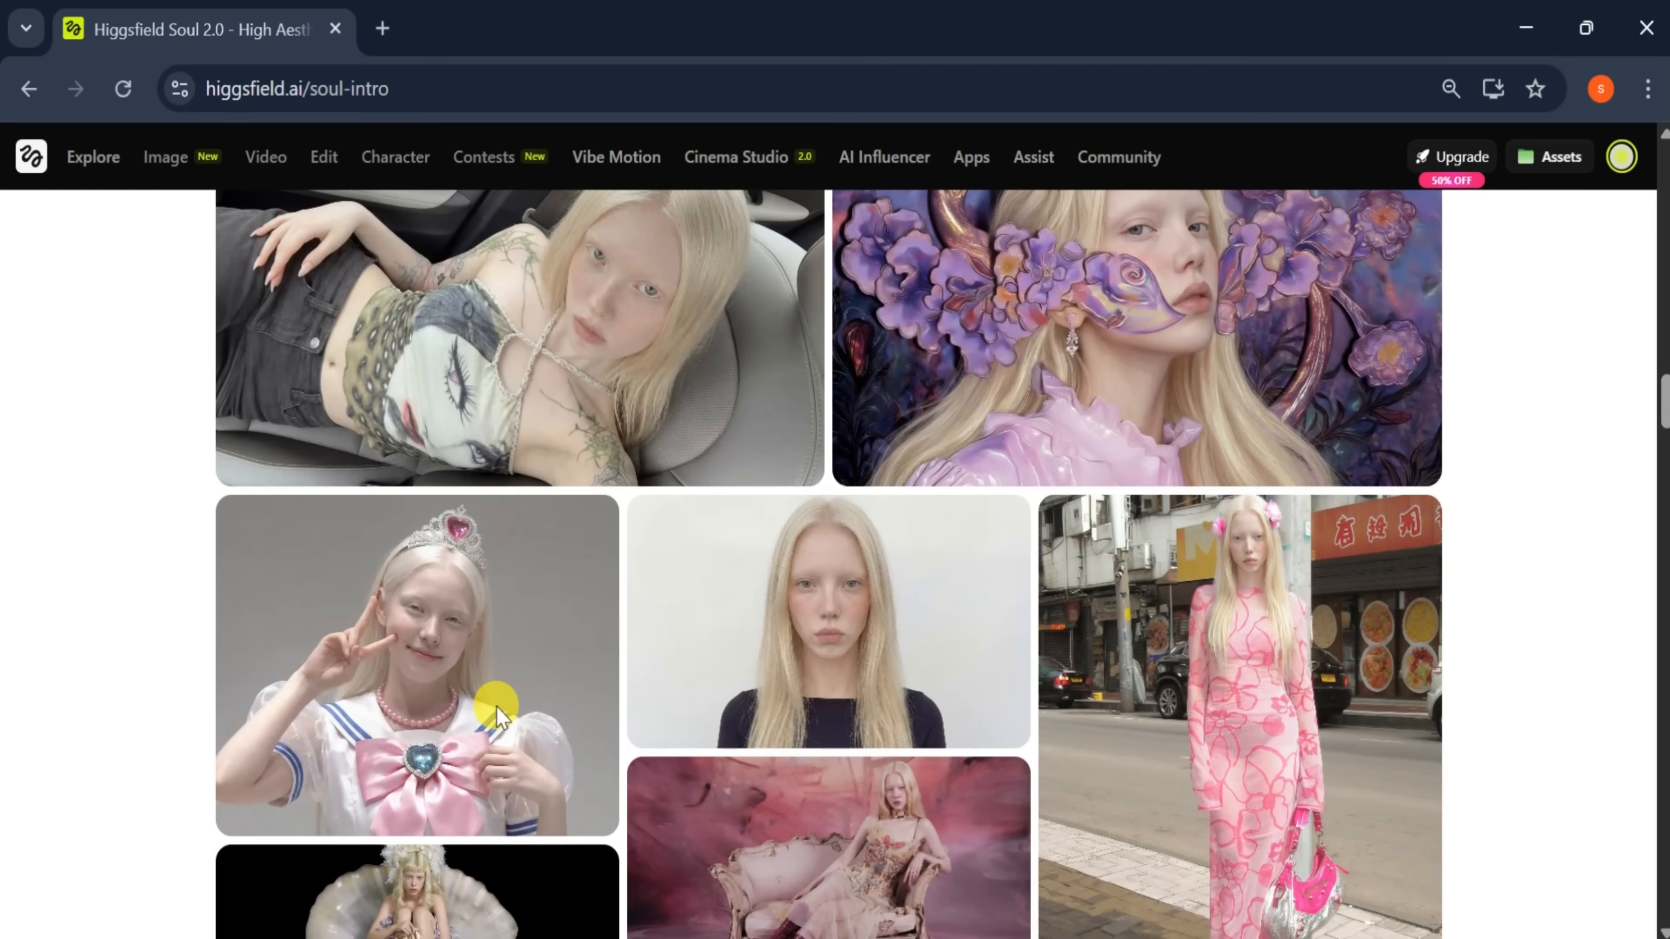
pyautogui.scroll(-2, 495, 708)
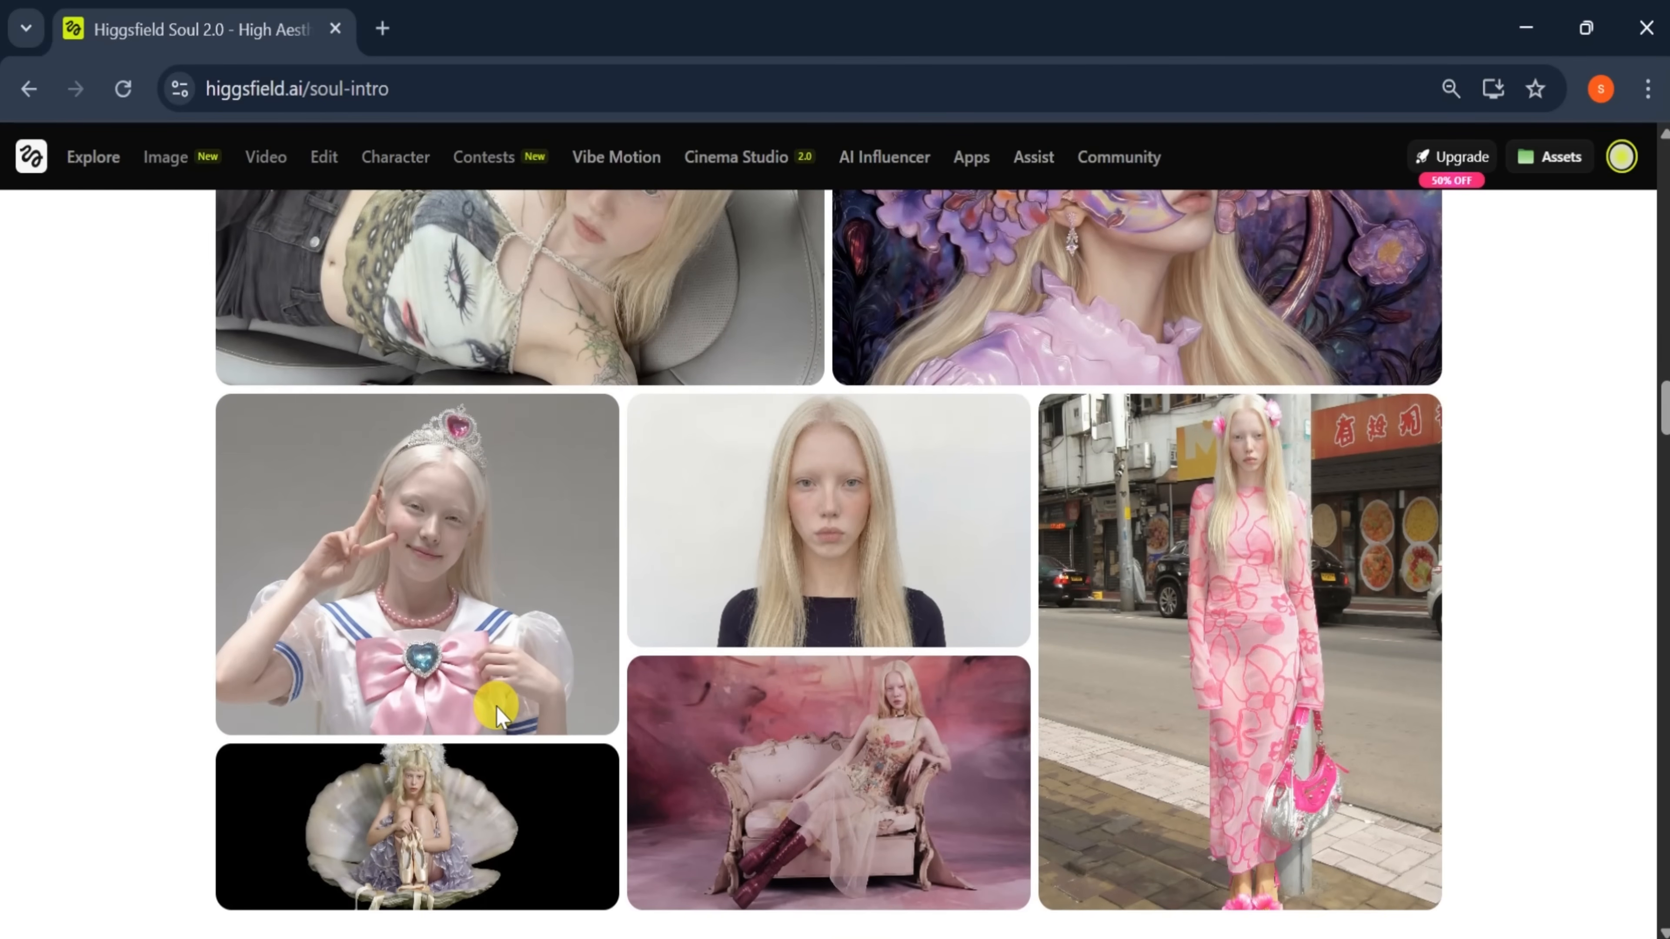
pyautogui.scroll(-12, 496, 706)
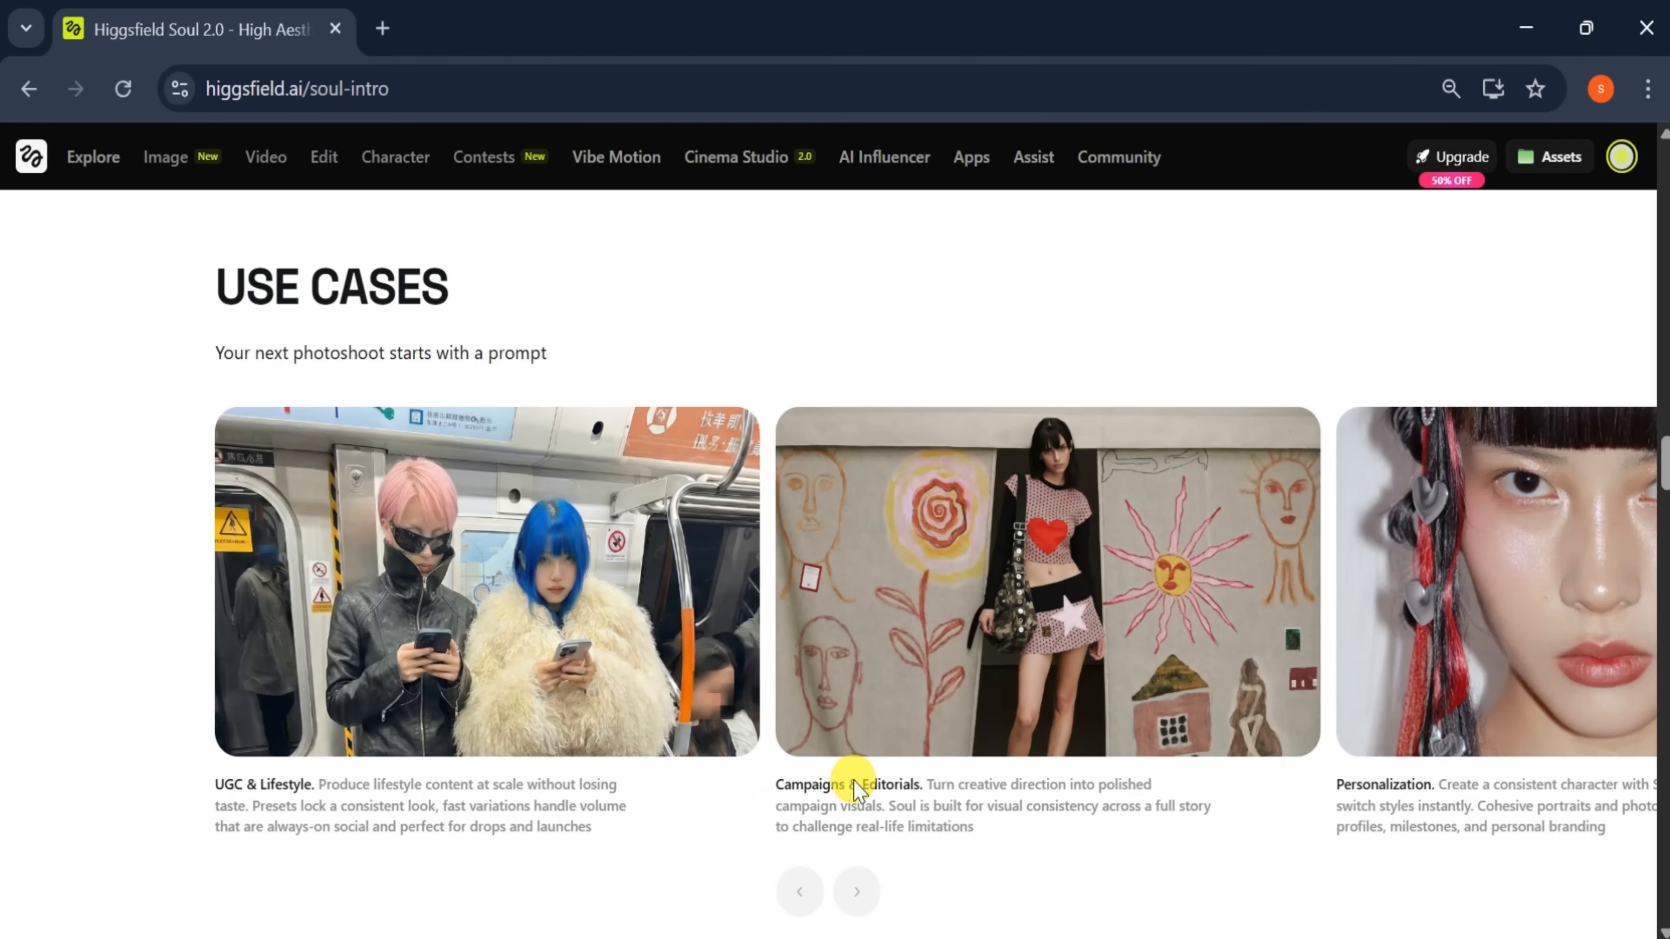
pyautogui.hscroll(4, 1121, 789)
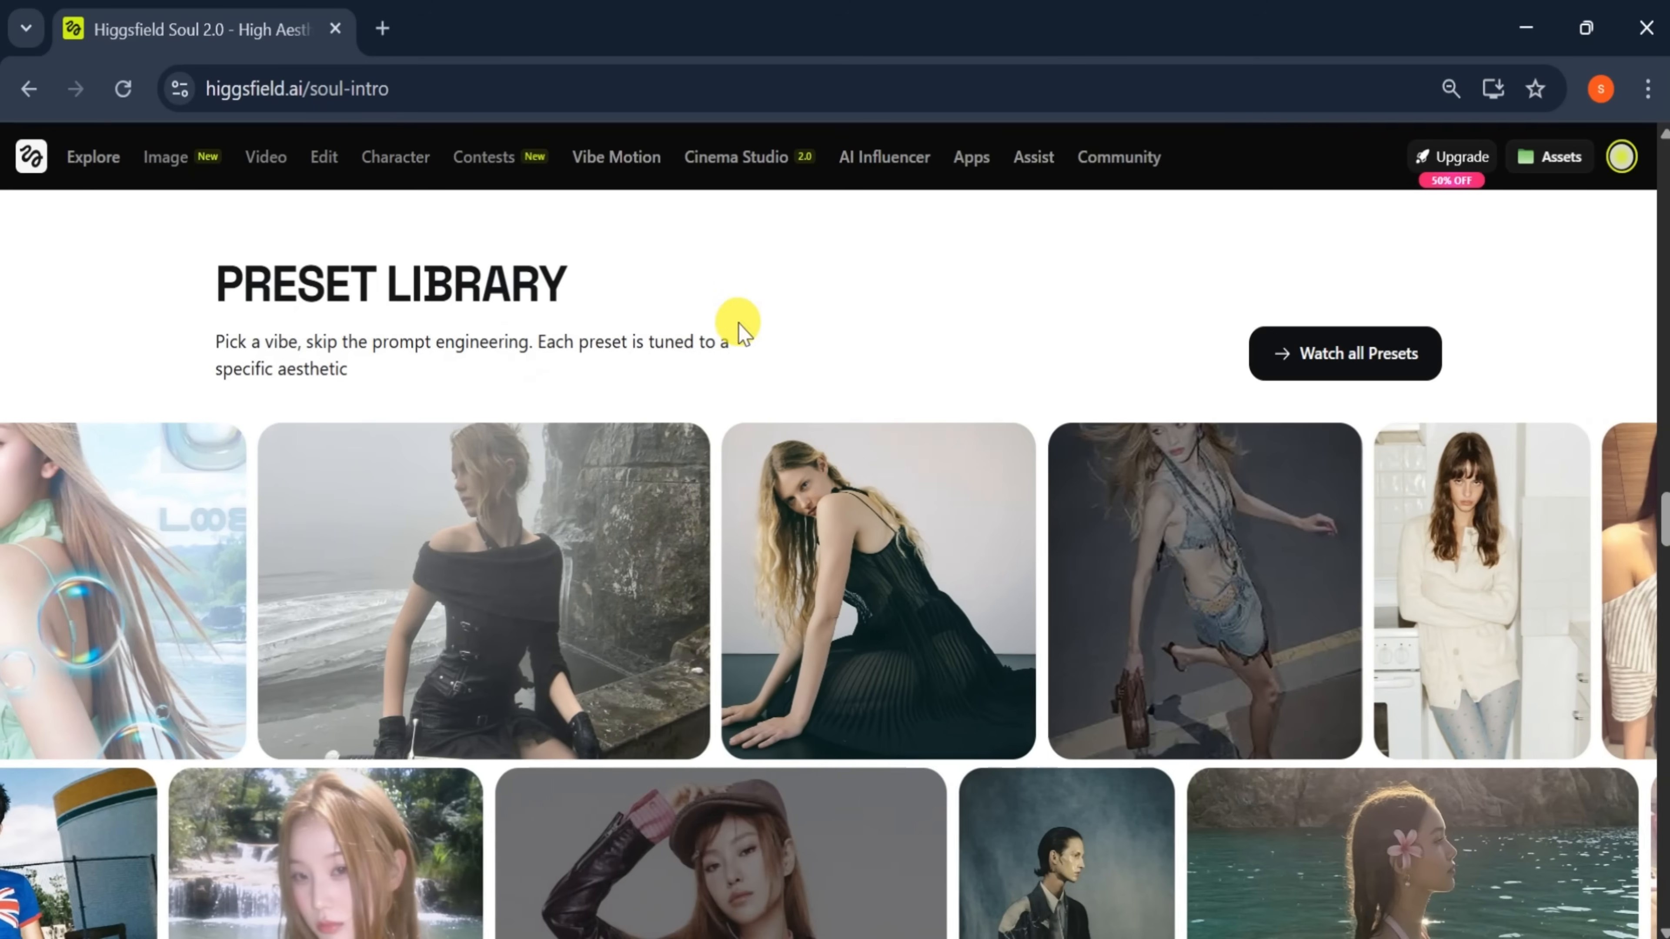
pyautogui.scroll(-3, 487, 471)
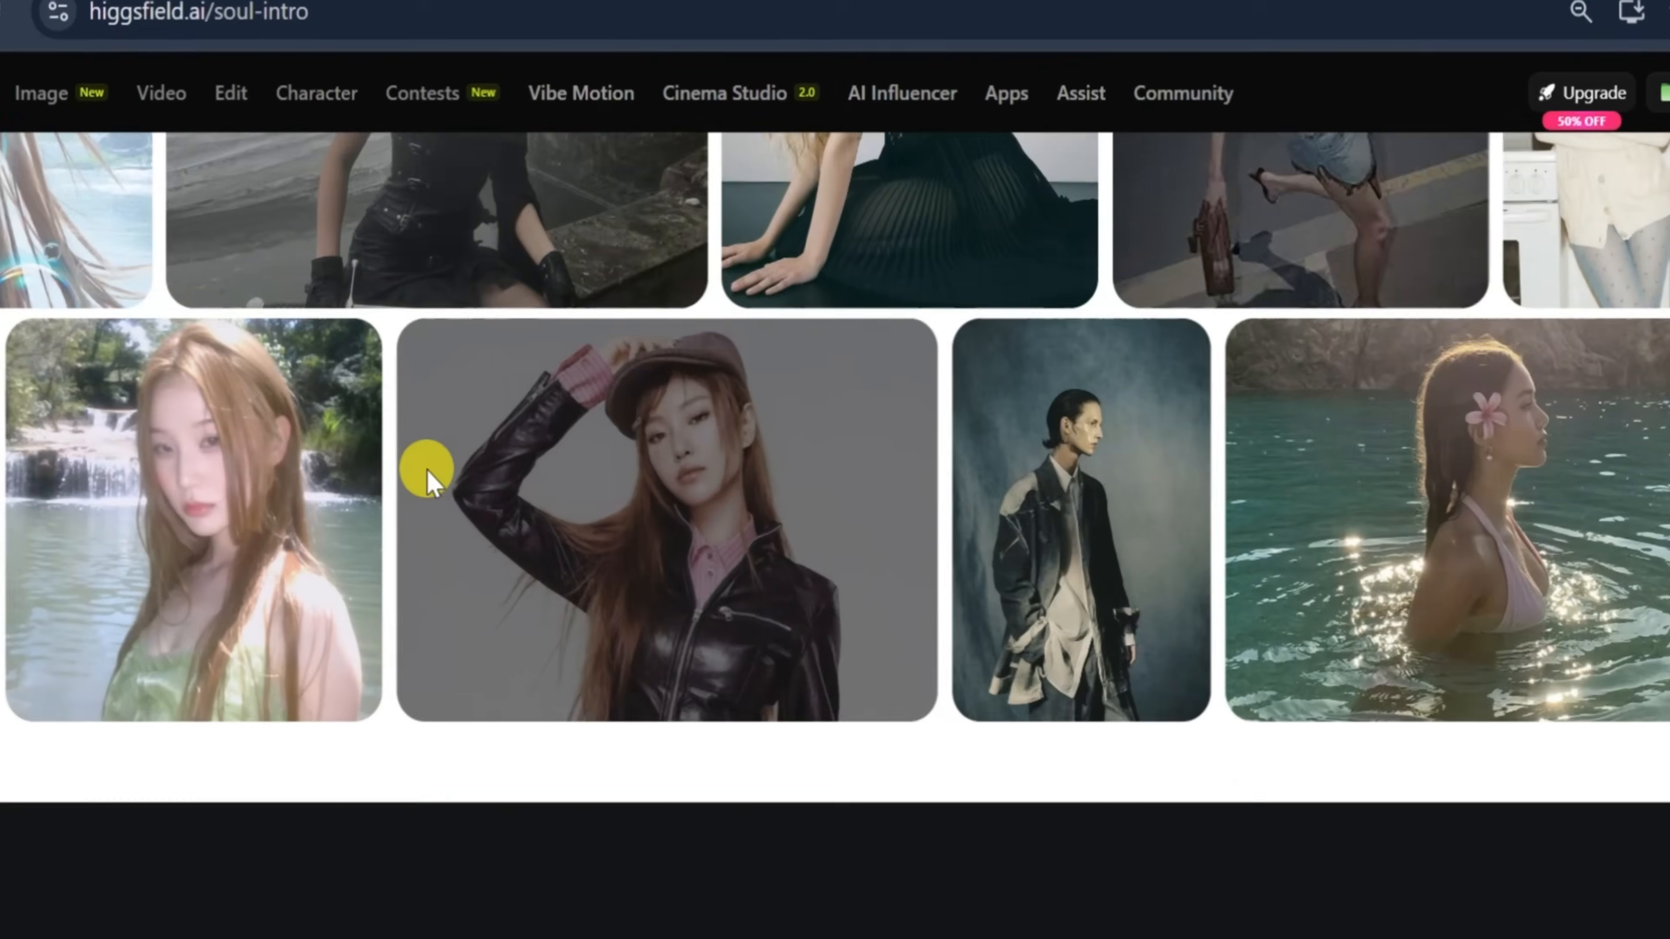
pyautogui.scroll(-5, 427, 468)
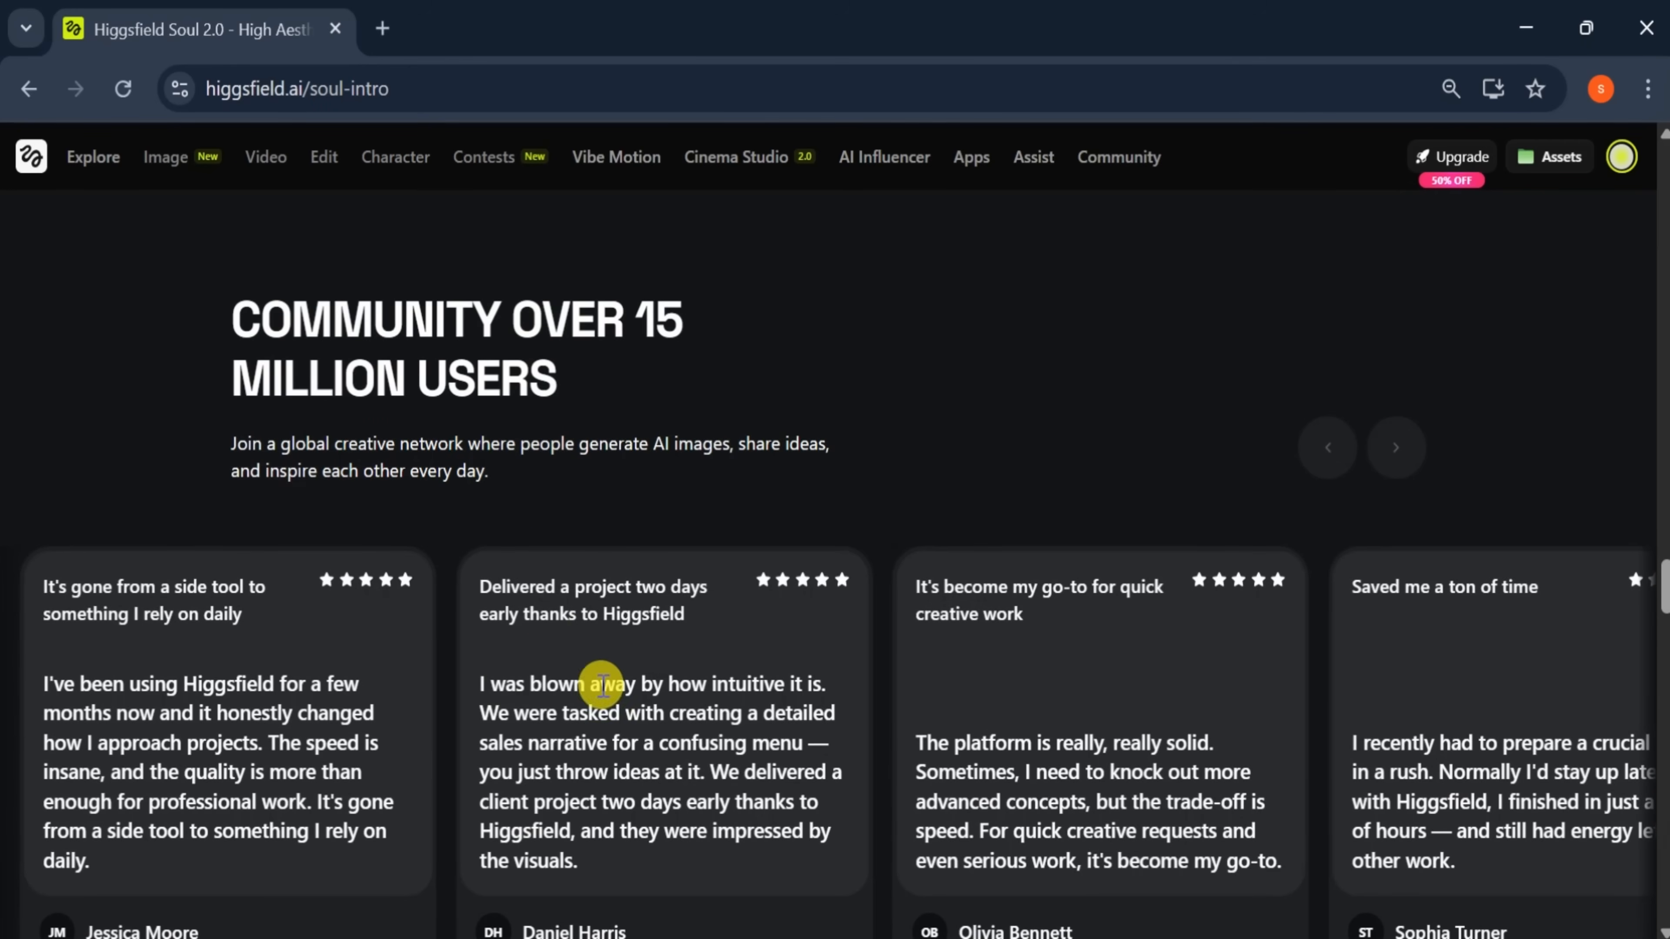
# Step: Start creating with Soul 2.0 from the introduction page's header to open its image generator
pyautogui.scroll(-5, 1074, 657)
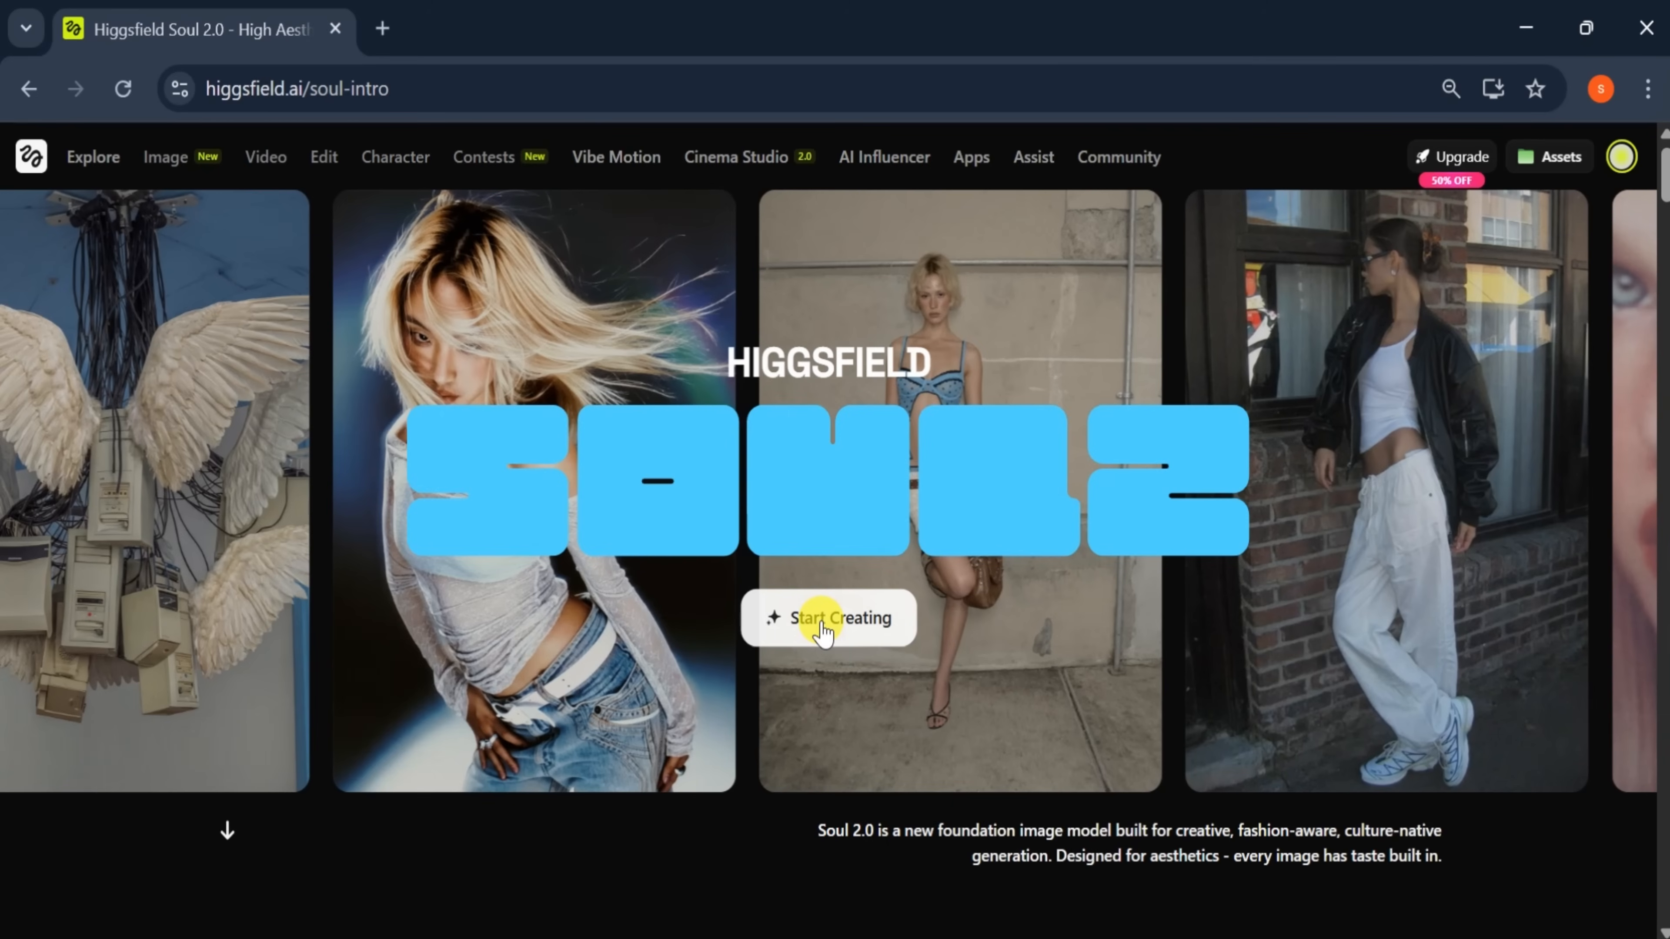
pyautogui.click(822, 630)
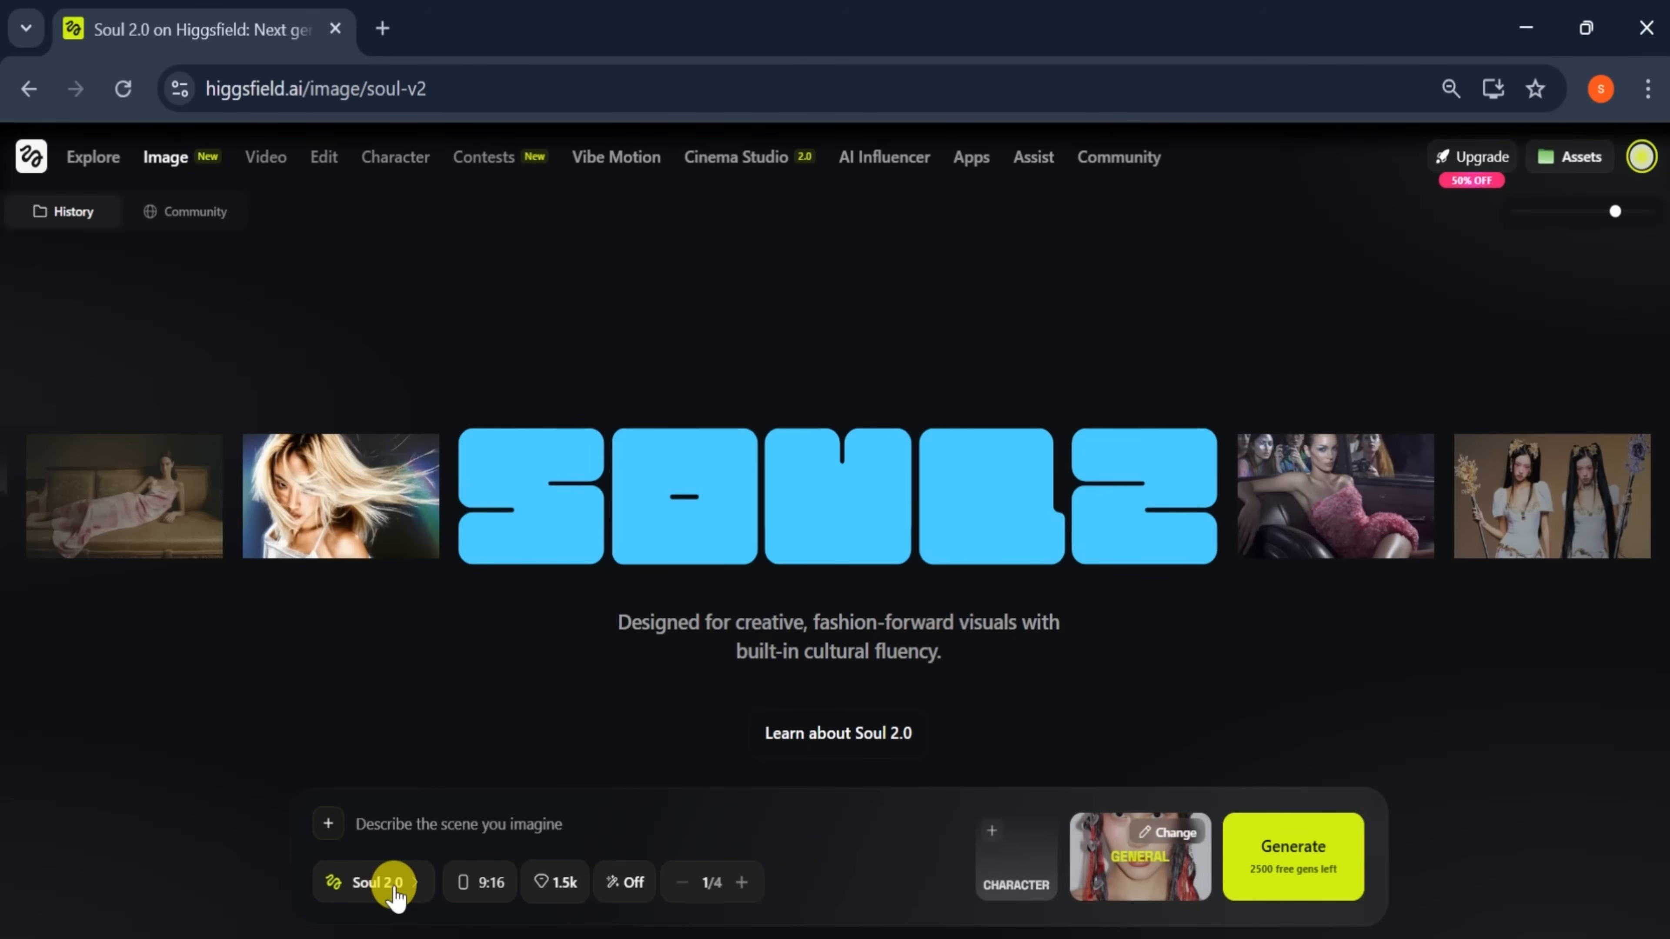
# Step: Set the aspect ratio to 4:3 and the quality to 1.5k, and turn on prompt enhancement
pyautogui.click(480, 882)
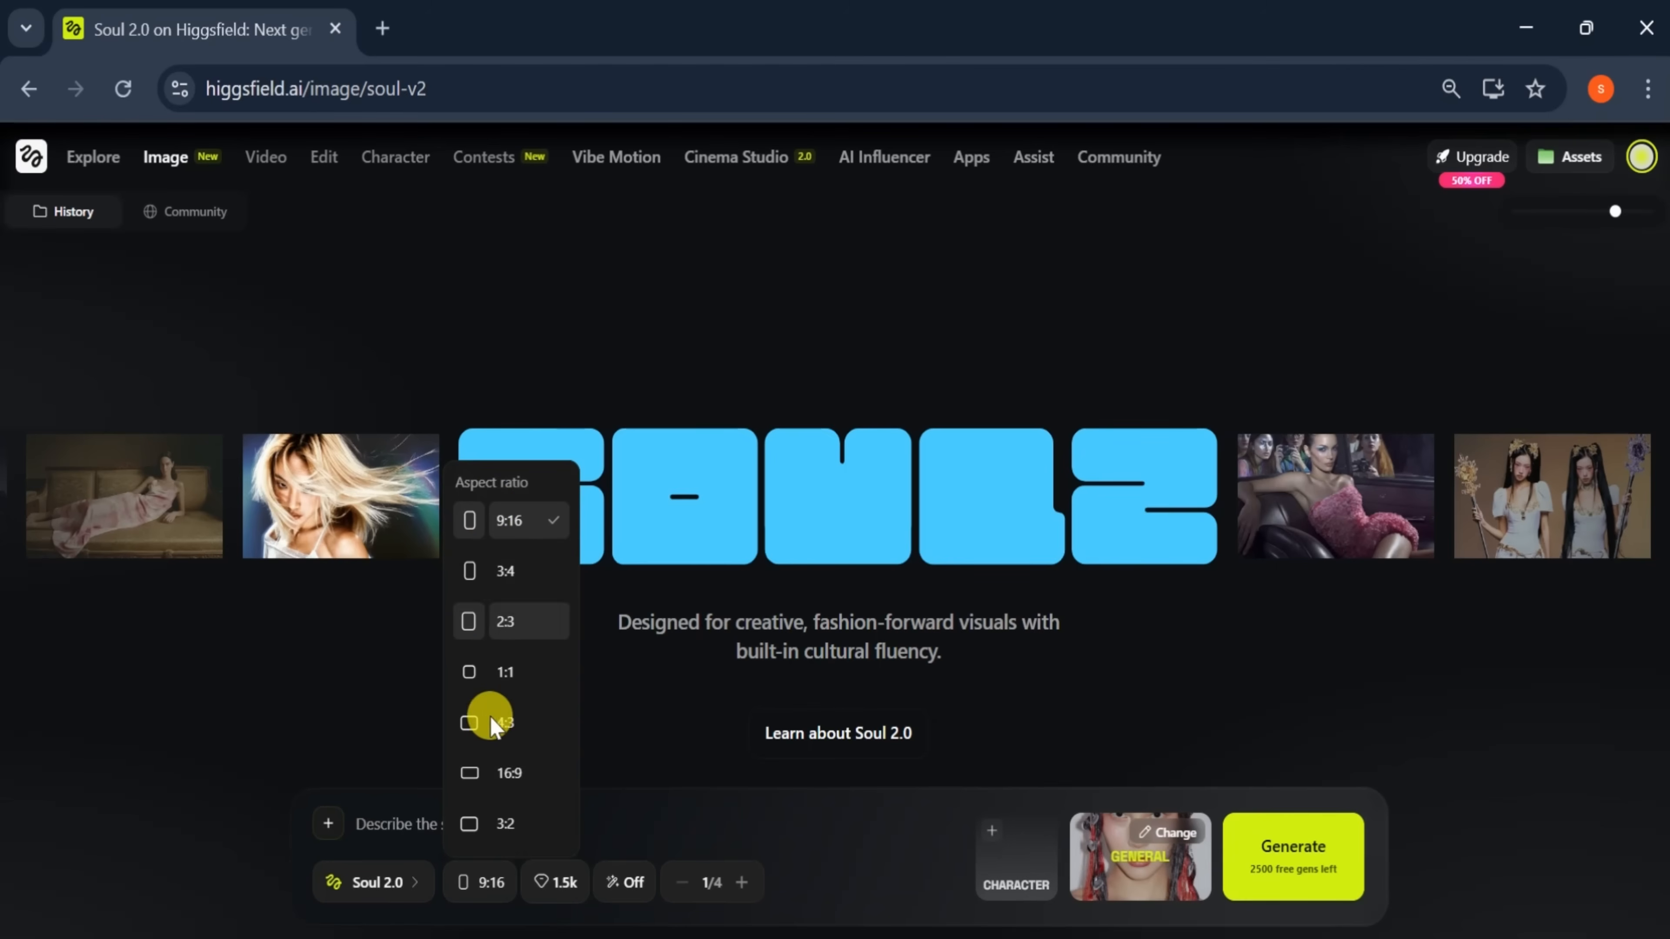
pyautogui.click(508, 722)
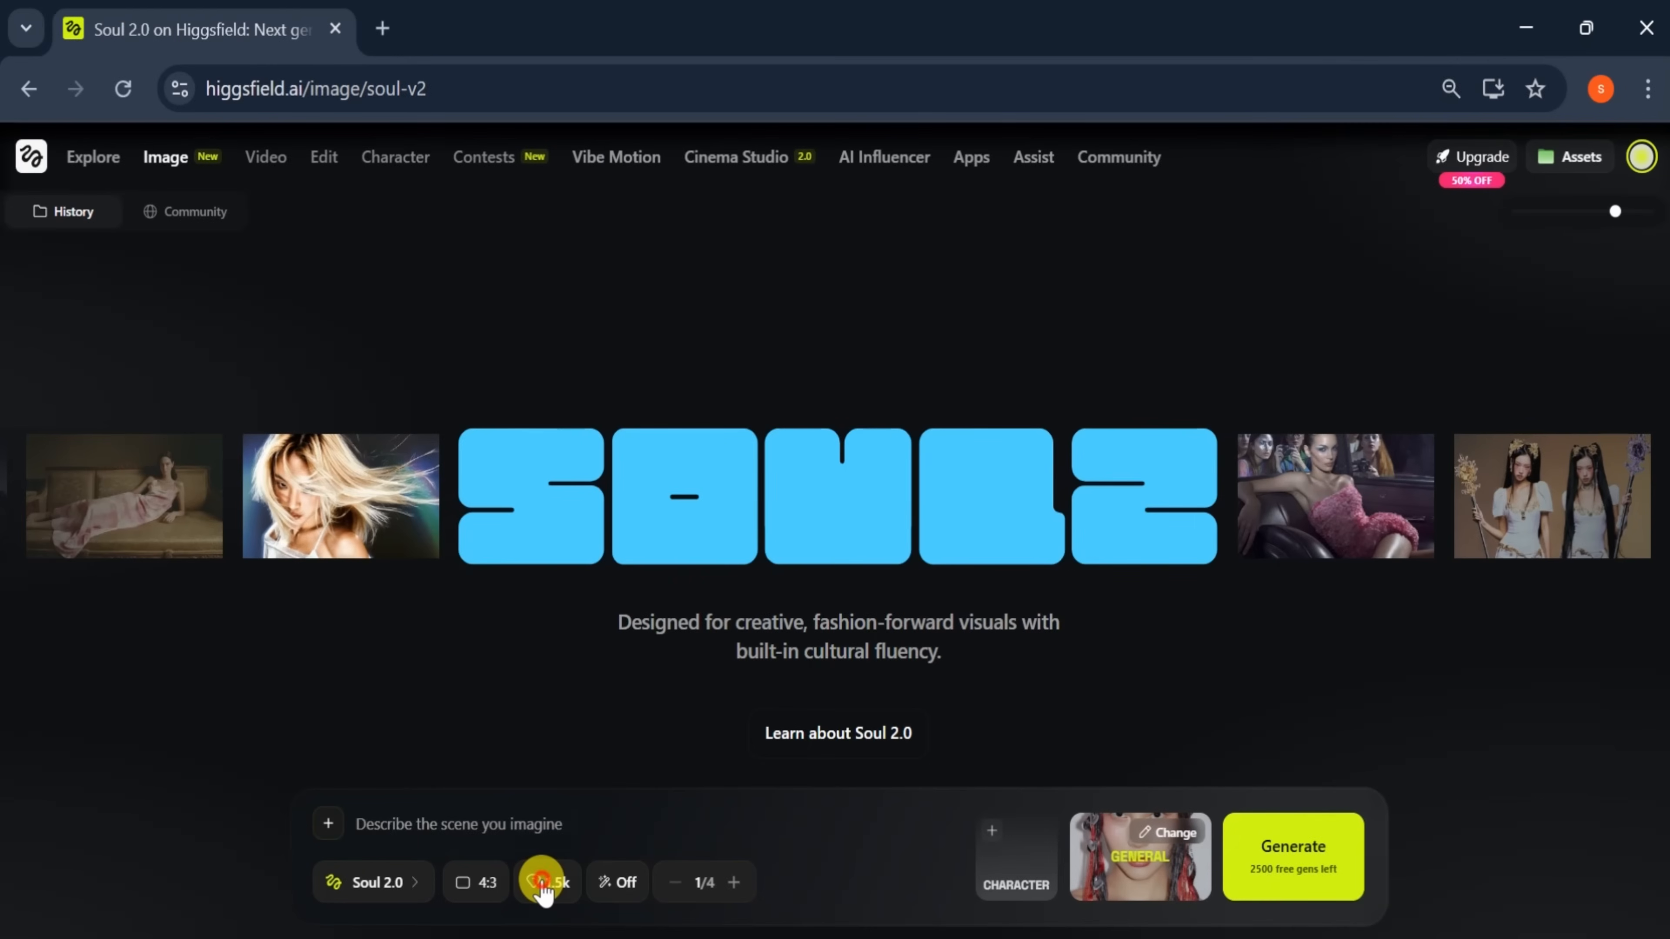
pyautogui.click(542, 885)
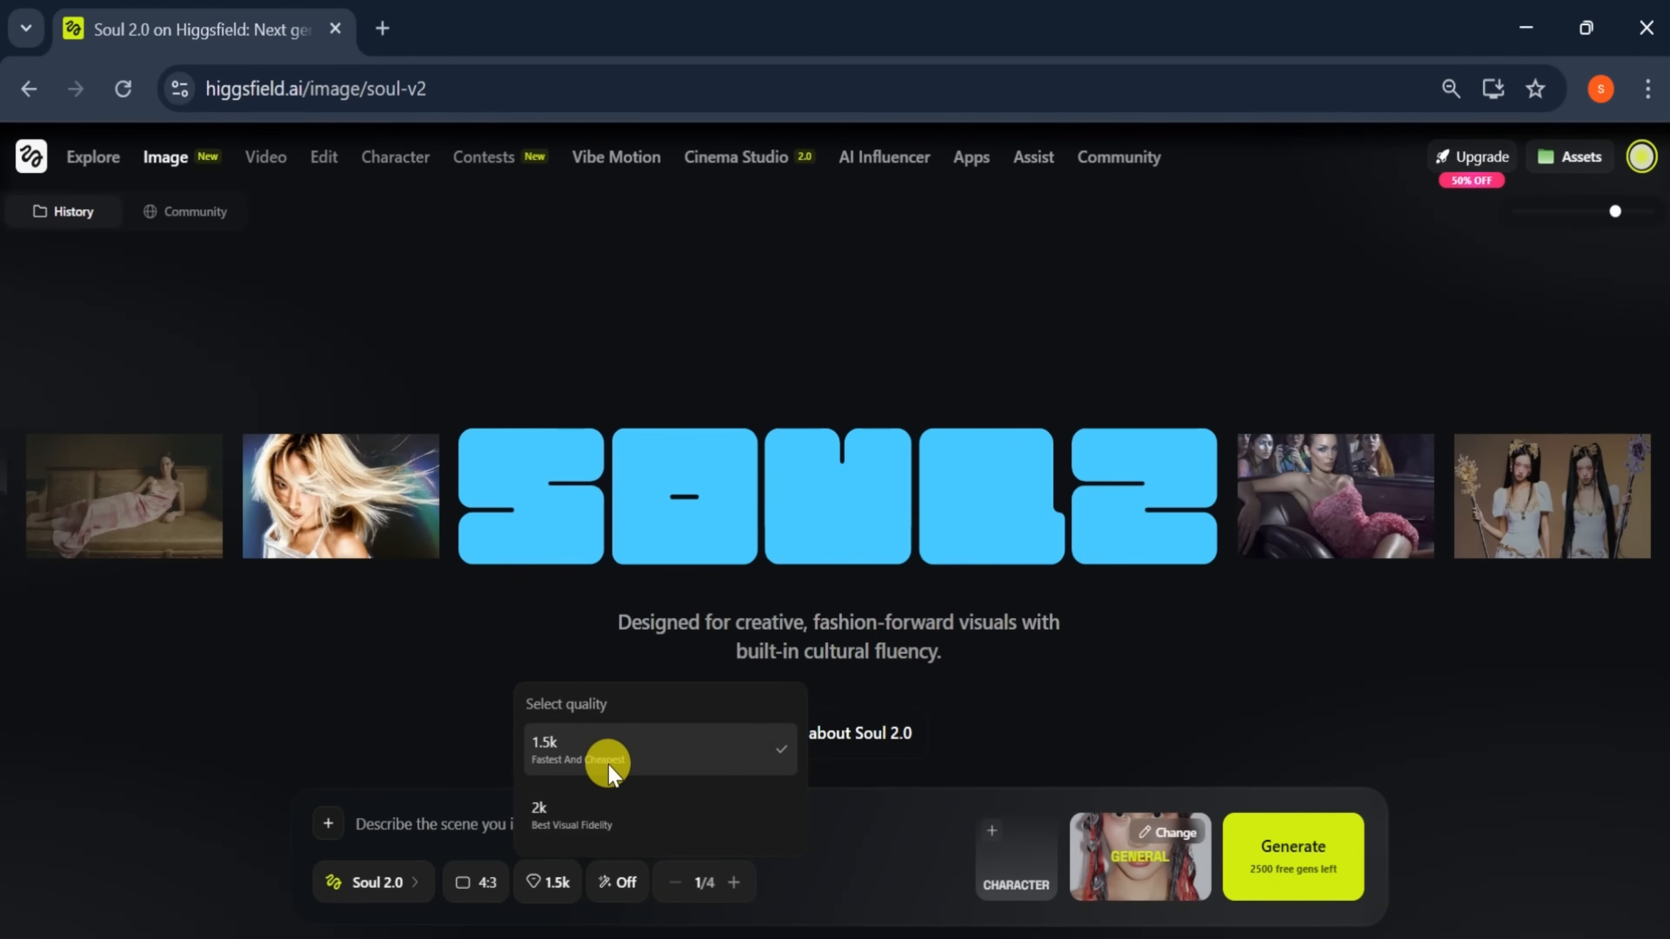
pyautogui.click(603, 750)
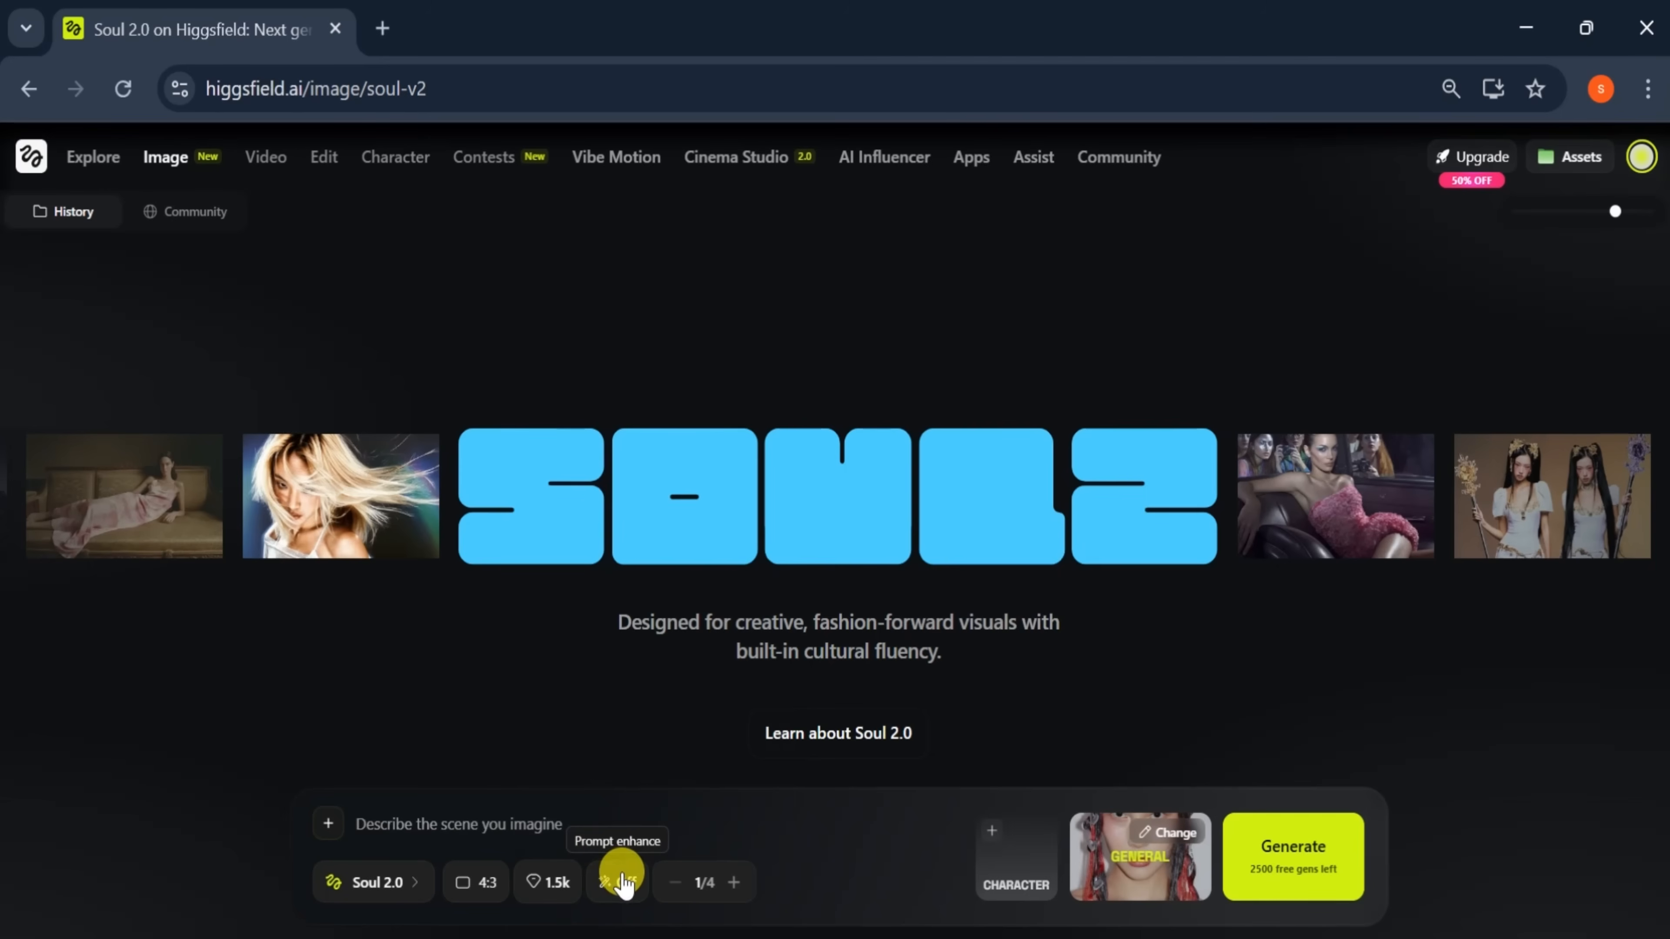
pyautogui.click(621, 882)
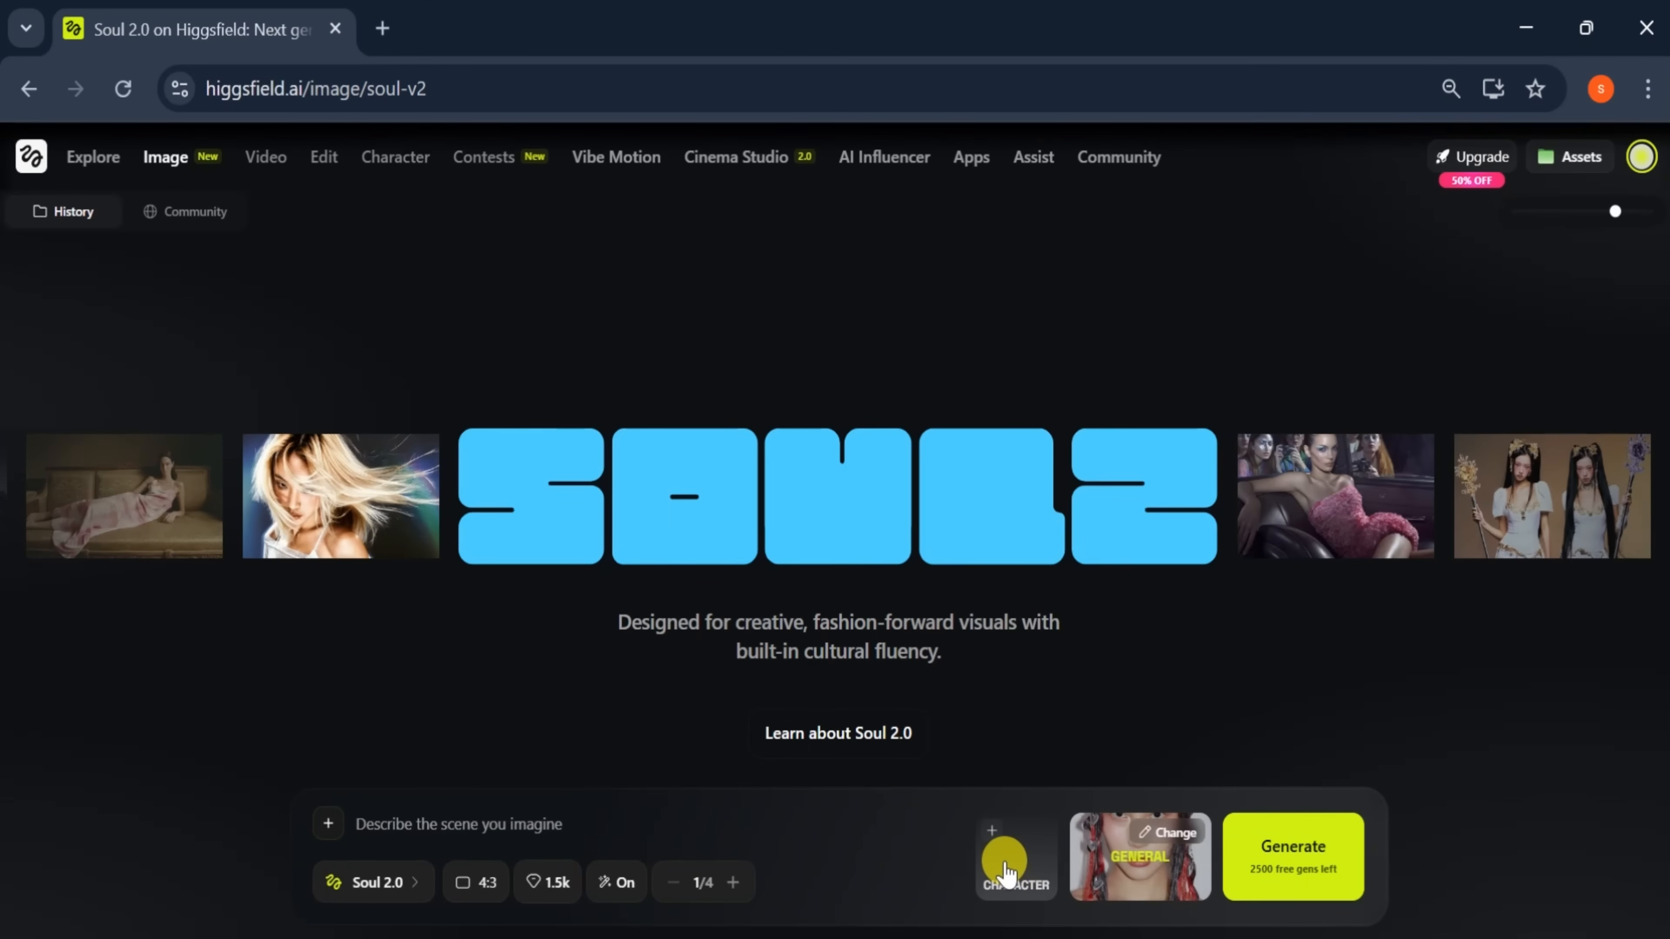
# Step: Look at the custom character option and browse the full library of Soul 2.0 presets
pyautogui.click(1005, 873)
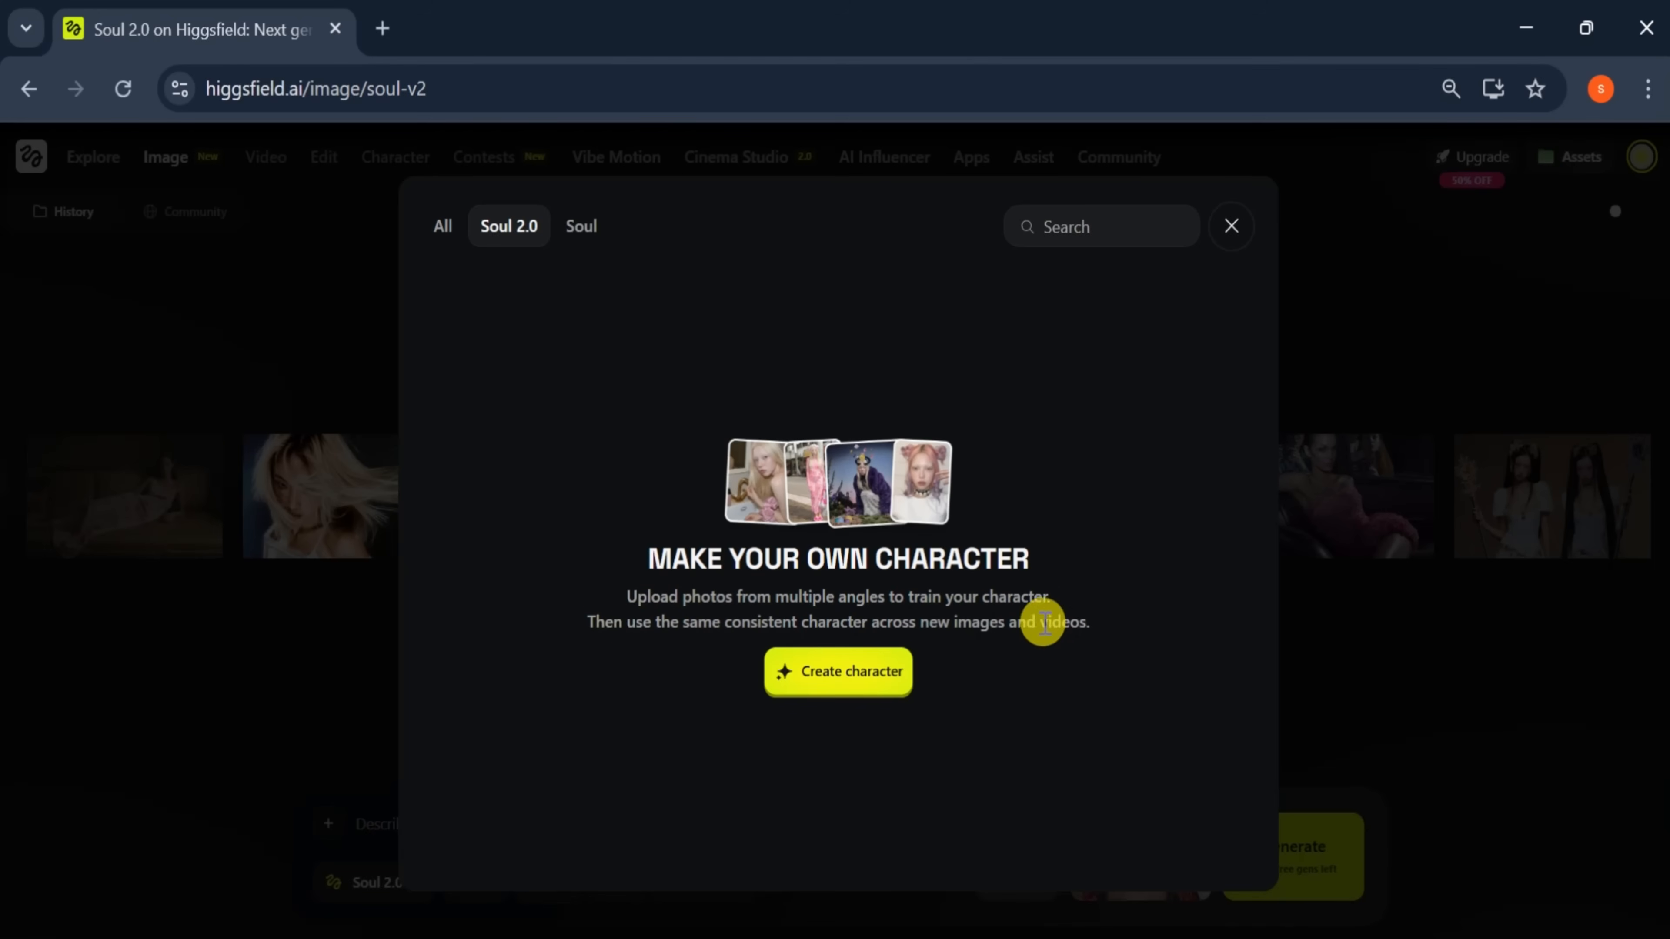
pyautogui.click(828, 688)
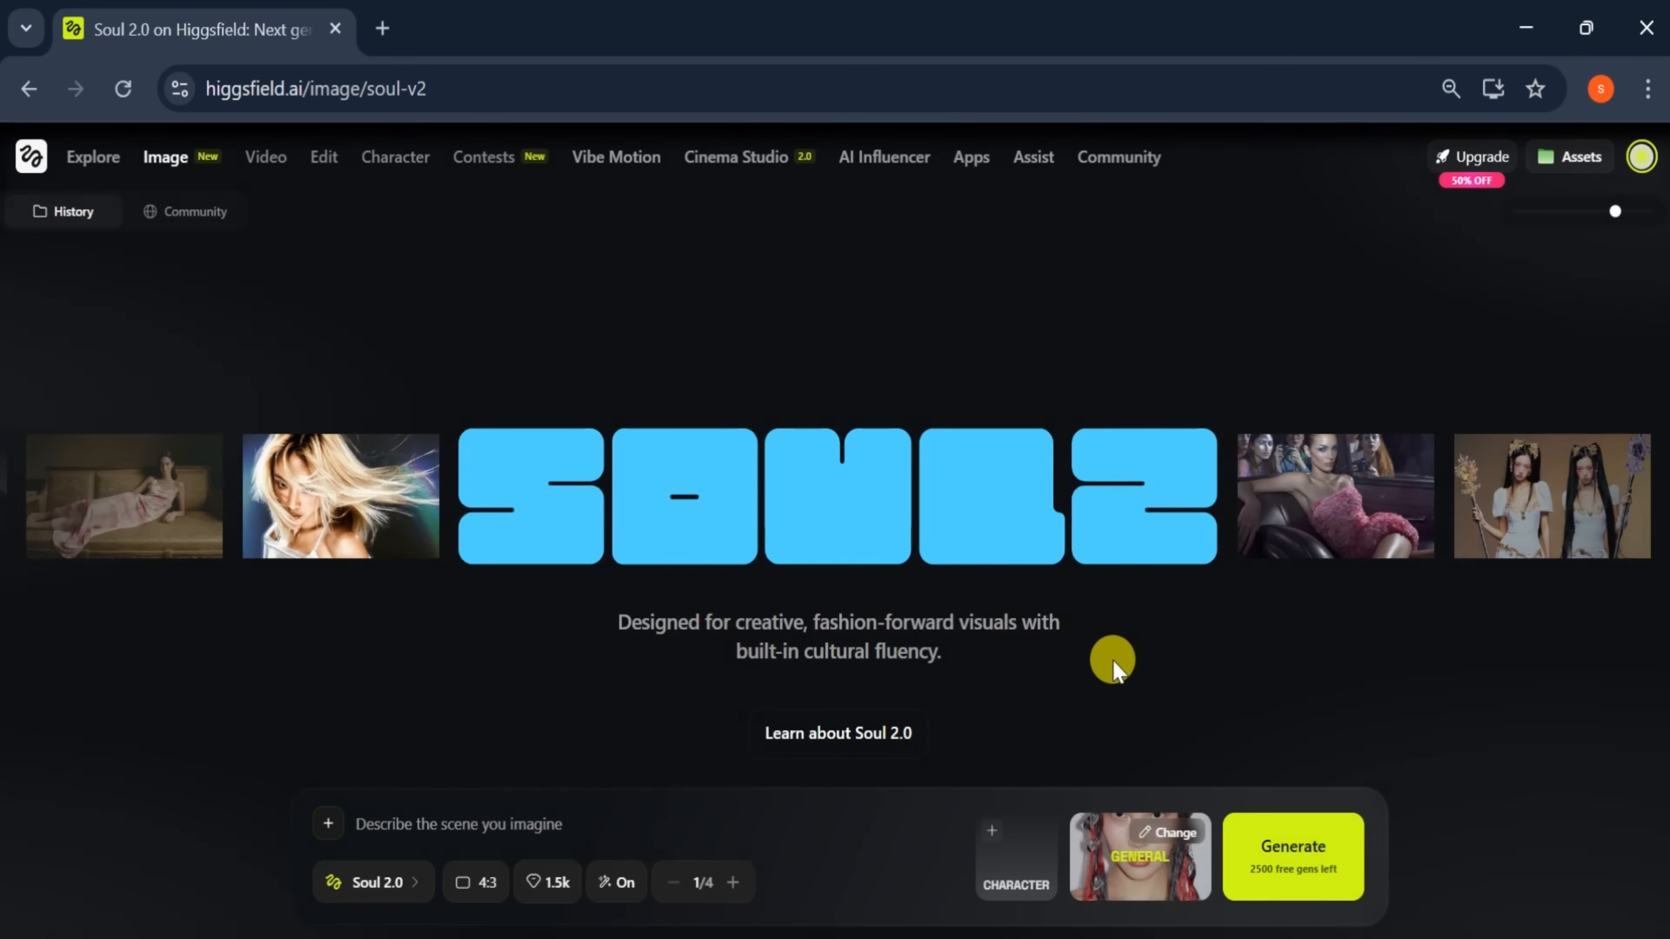
pyautogui.click(1128, 864)
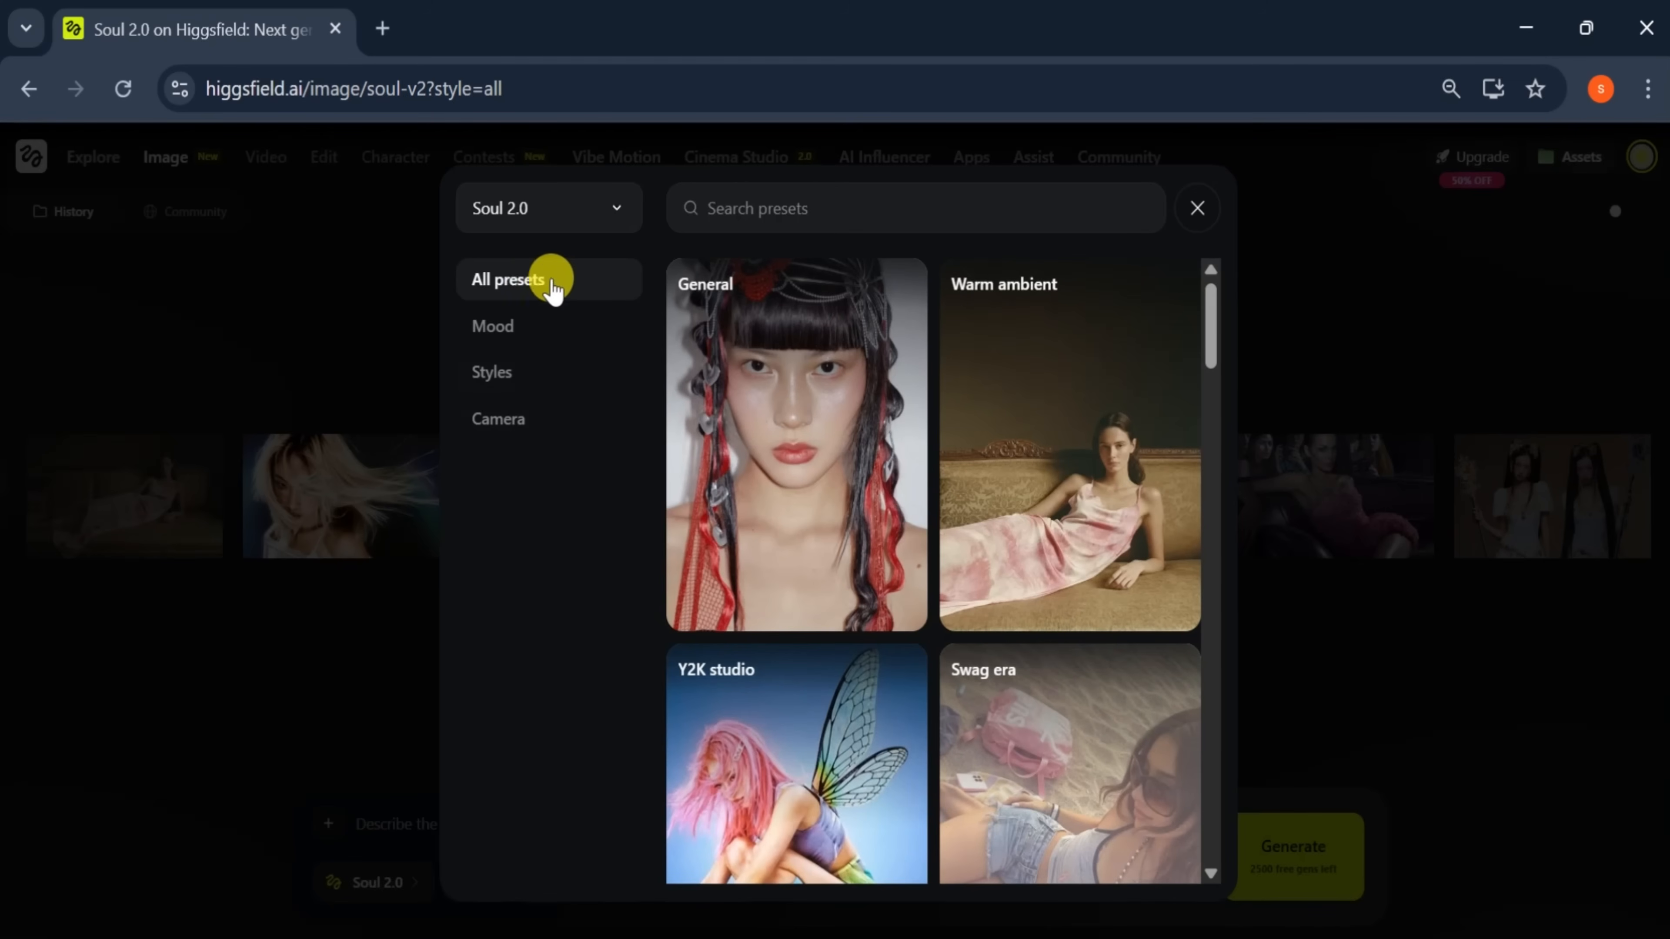
pyautogui.moveTo(715, 290)
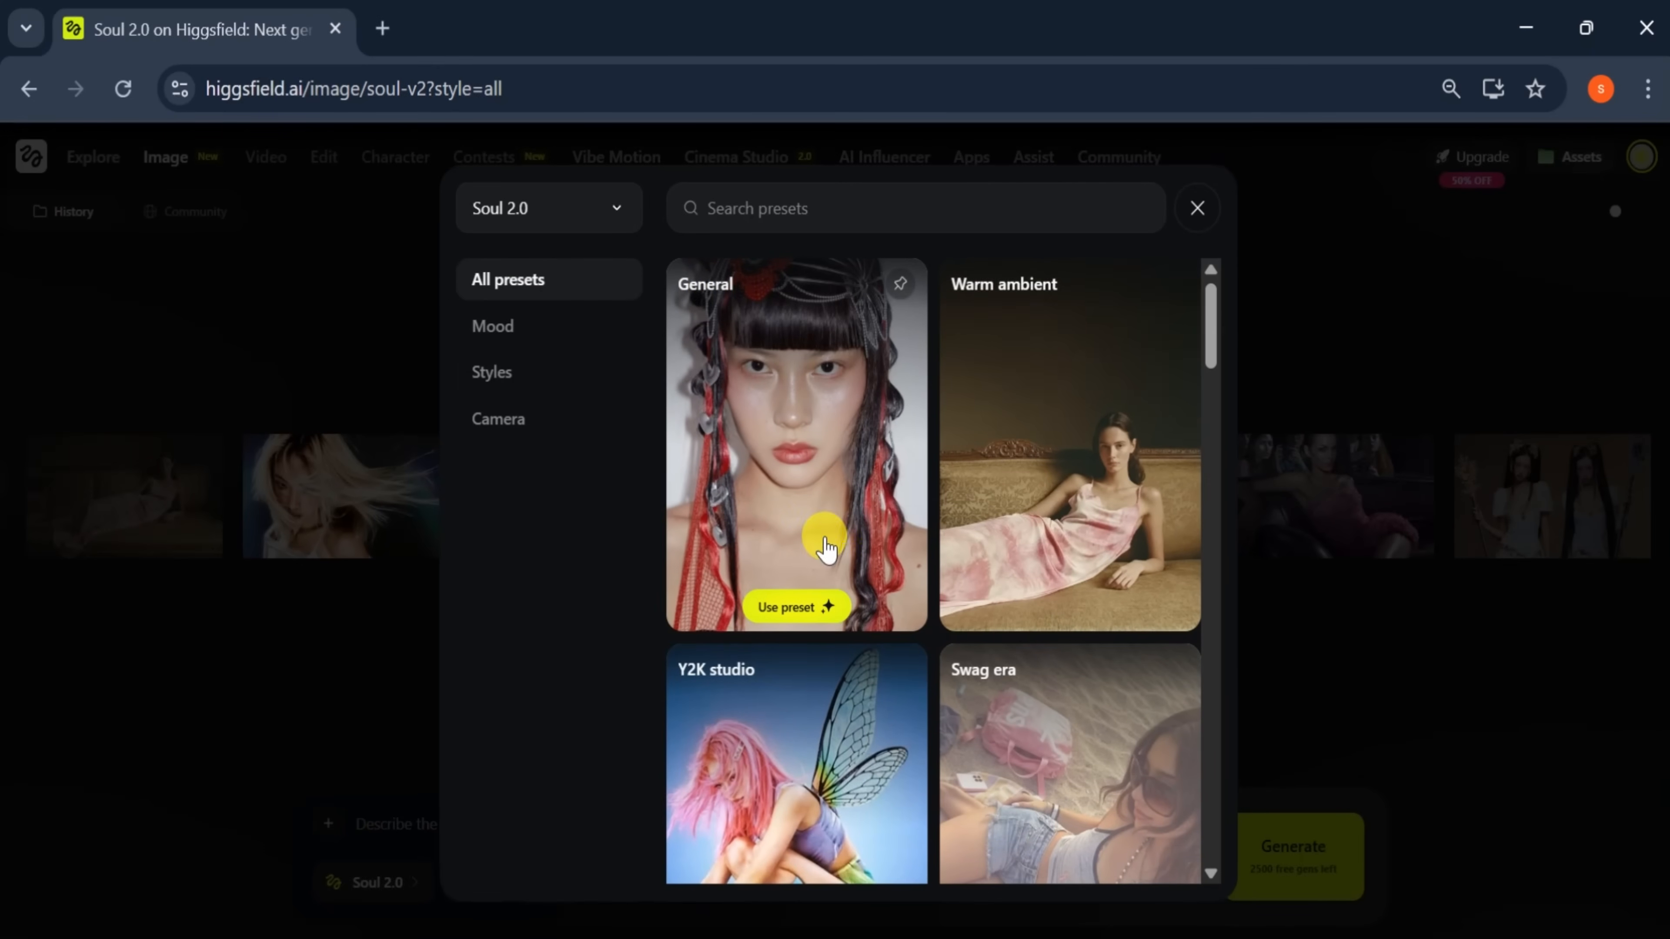
pyautogui.scroll(-2, 825, 546)
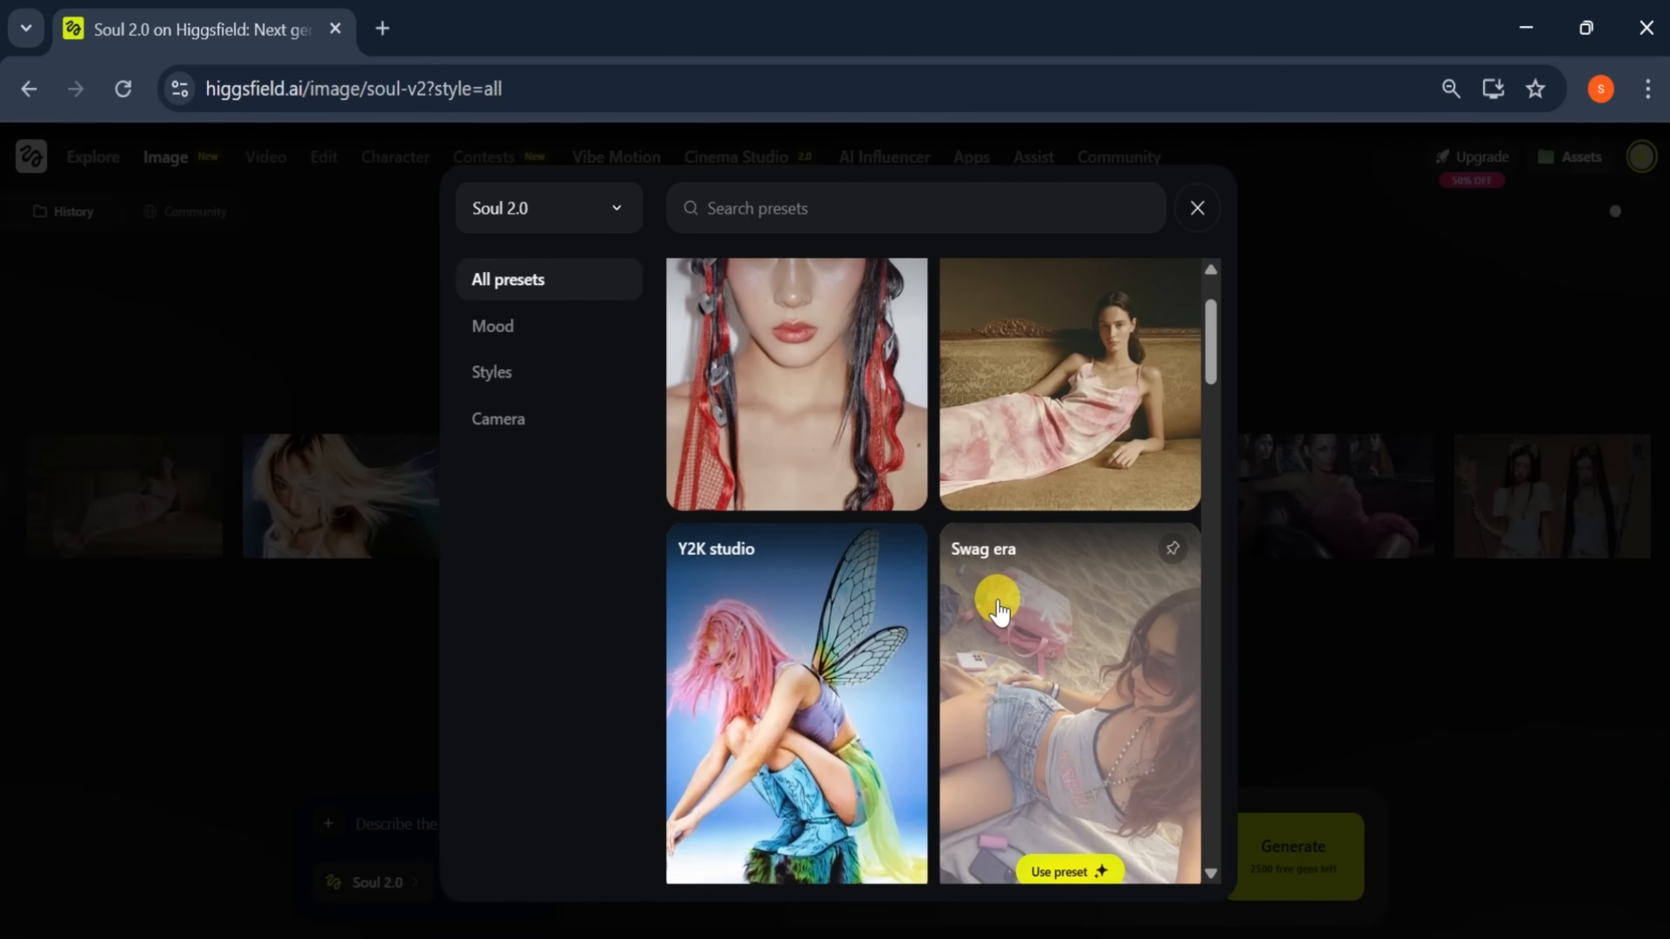
pyautogui.scroll(-2, 993, 601)
pyautogui.scroll(-6, 999, 606)
pyautogui.moveTo(746, 485)
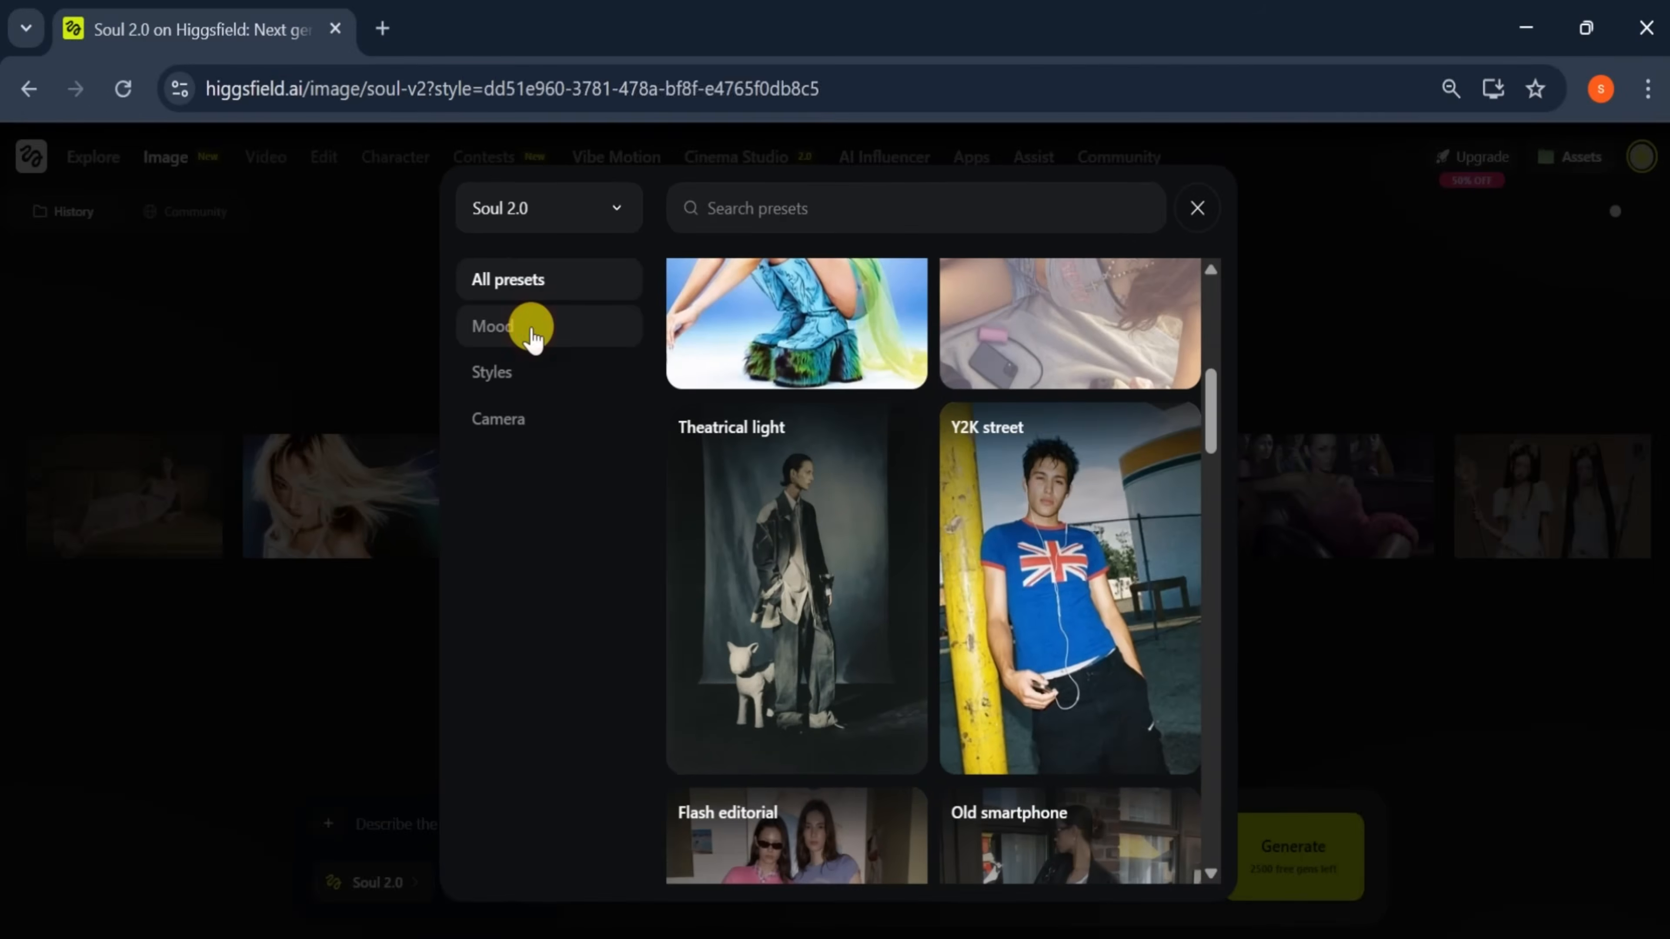
# Step: Examine the presets offered in the Mood, Styles and Camera categories
pyautogui.click(531, 329)
pyautogui.moveTo(719, 304)
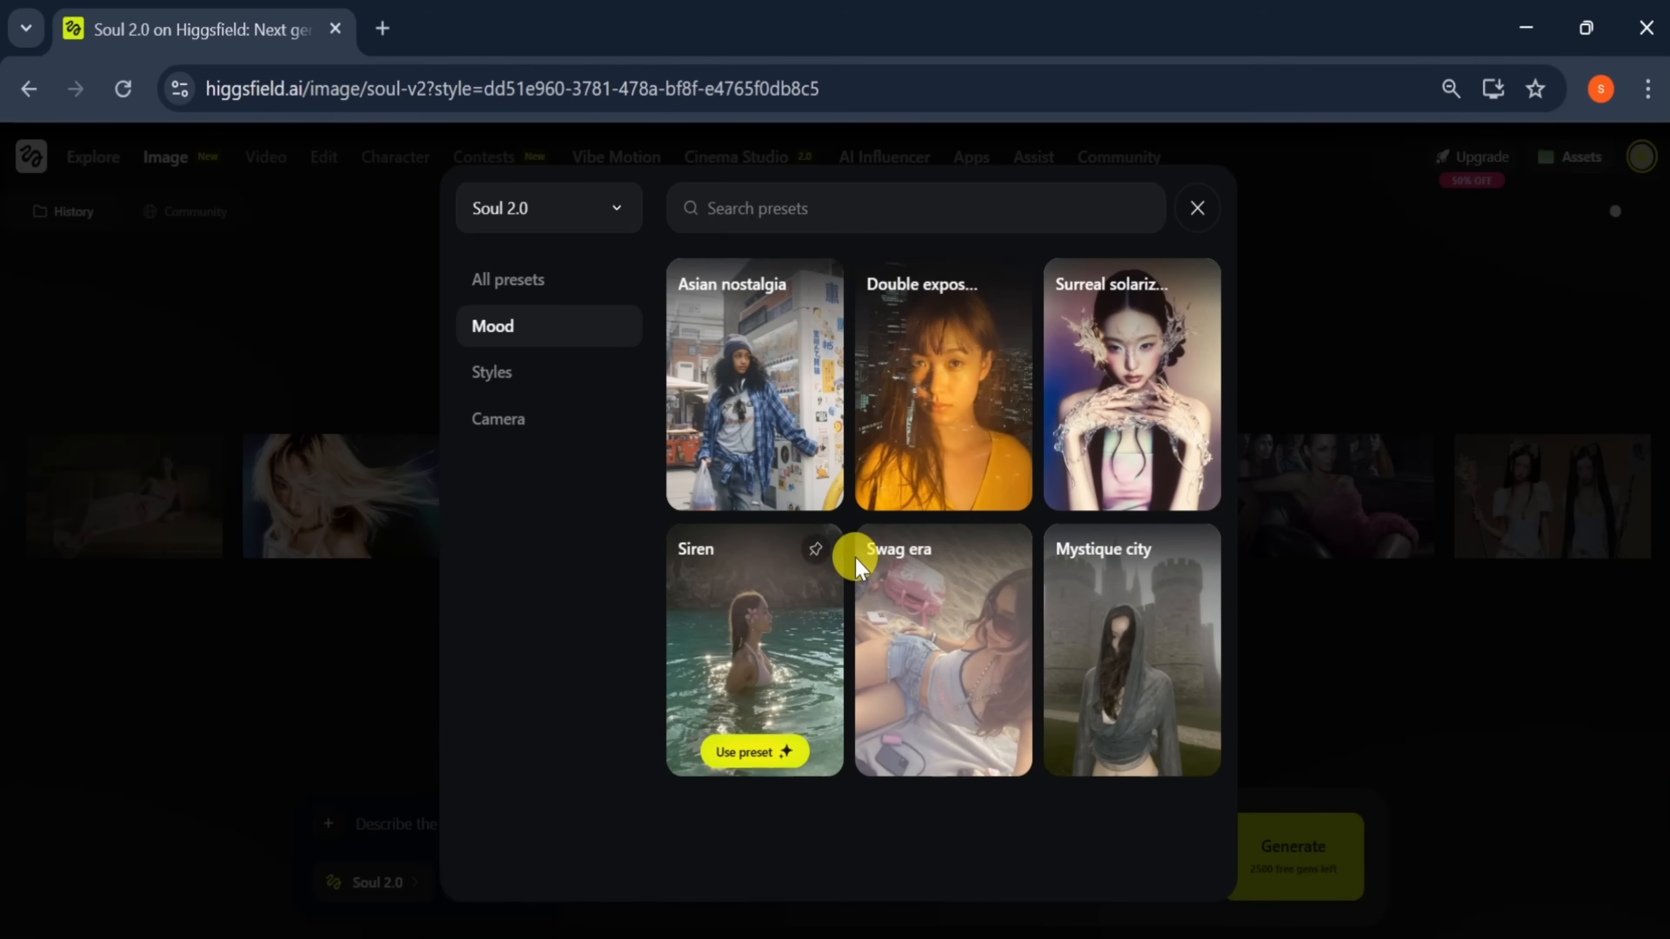
pyautogui.click(521, 383)
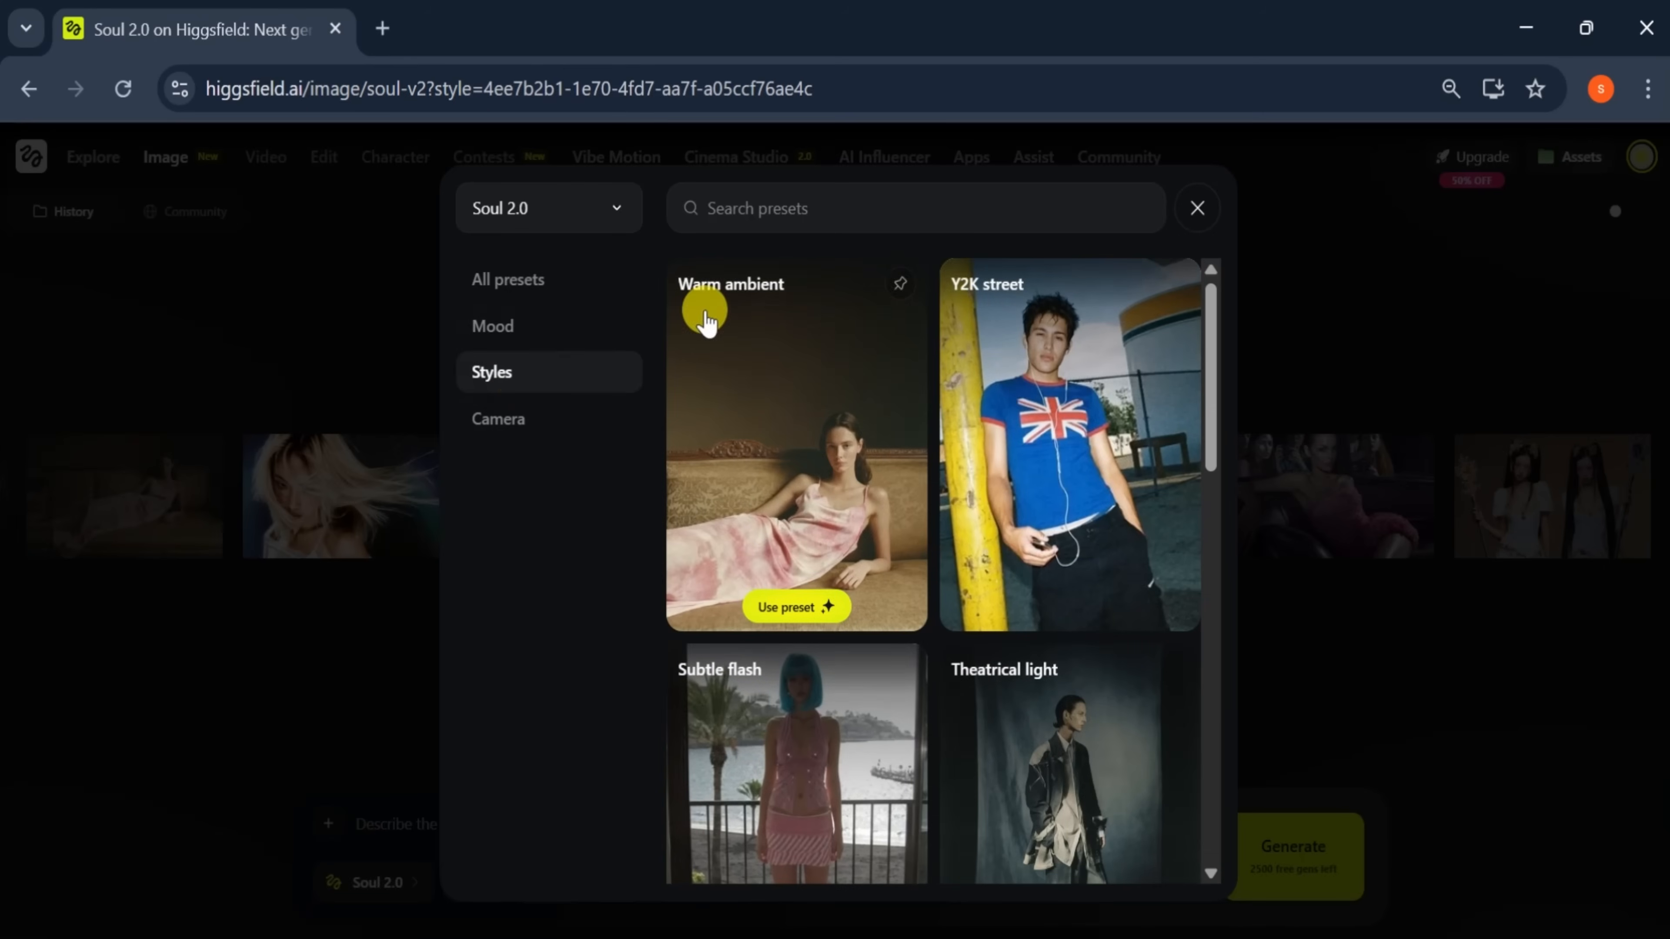
pyautogui.scroll(-2, 792, 737)
pyautogui.scroll(-5, 793, 737)
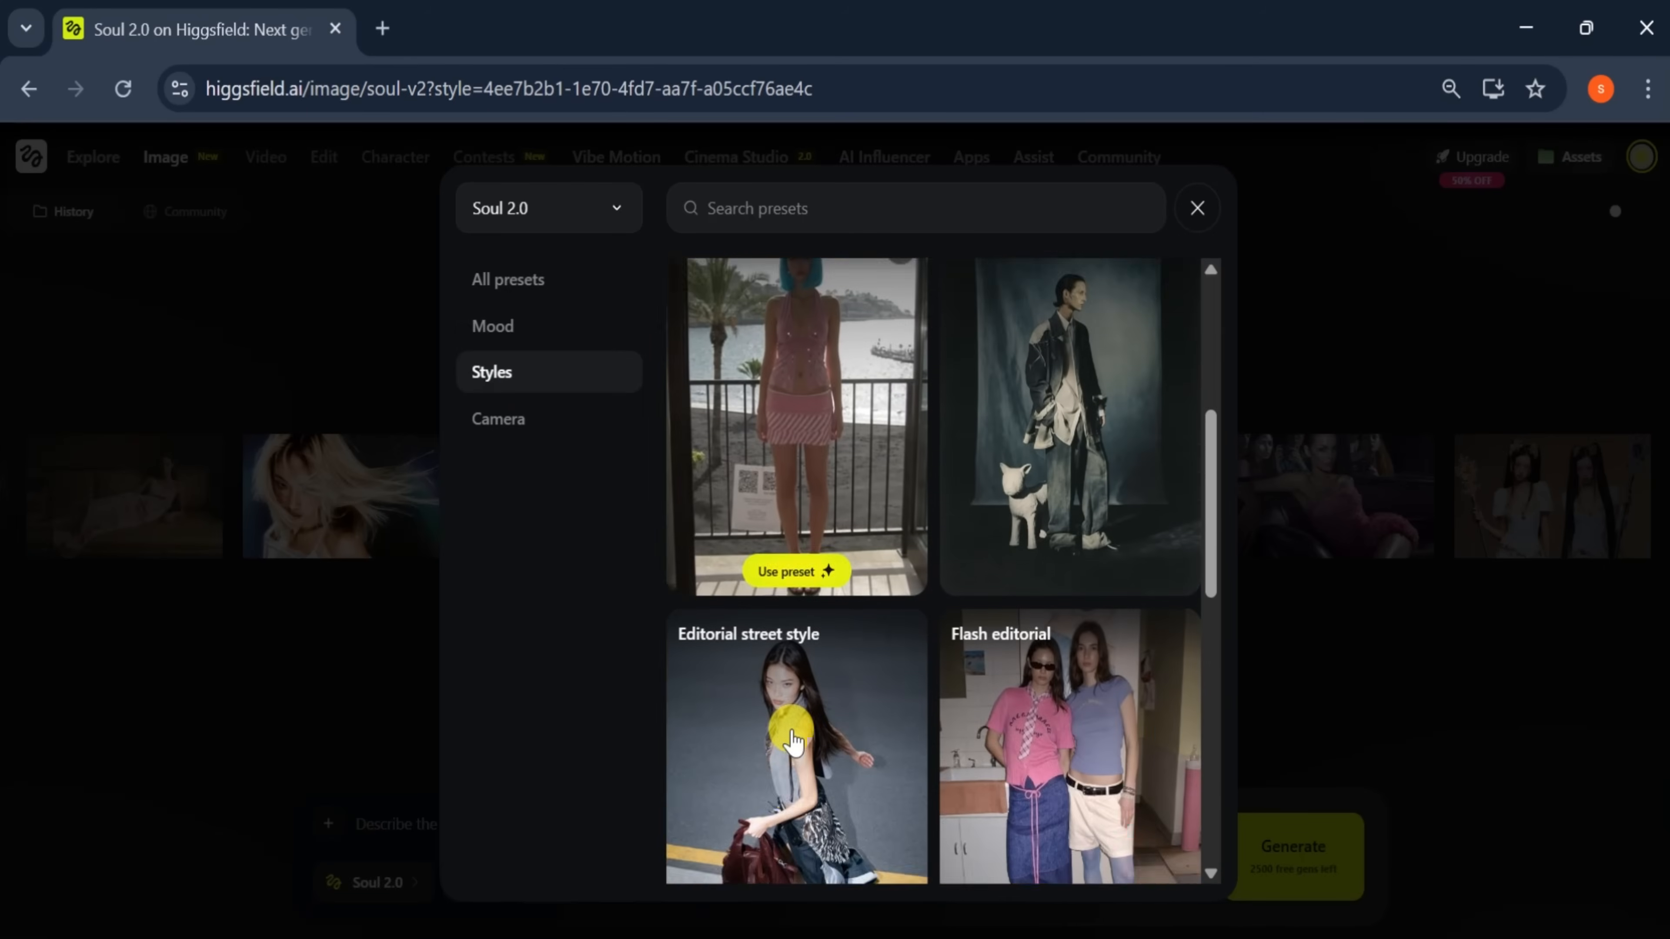
pyautogui.click(497, 420)
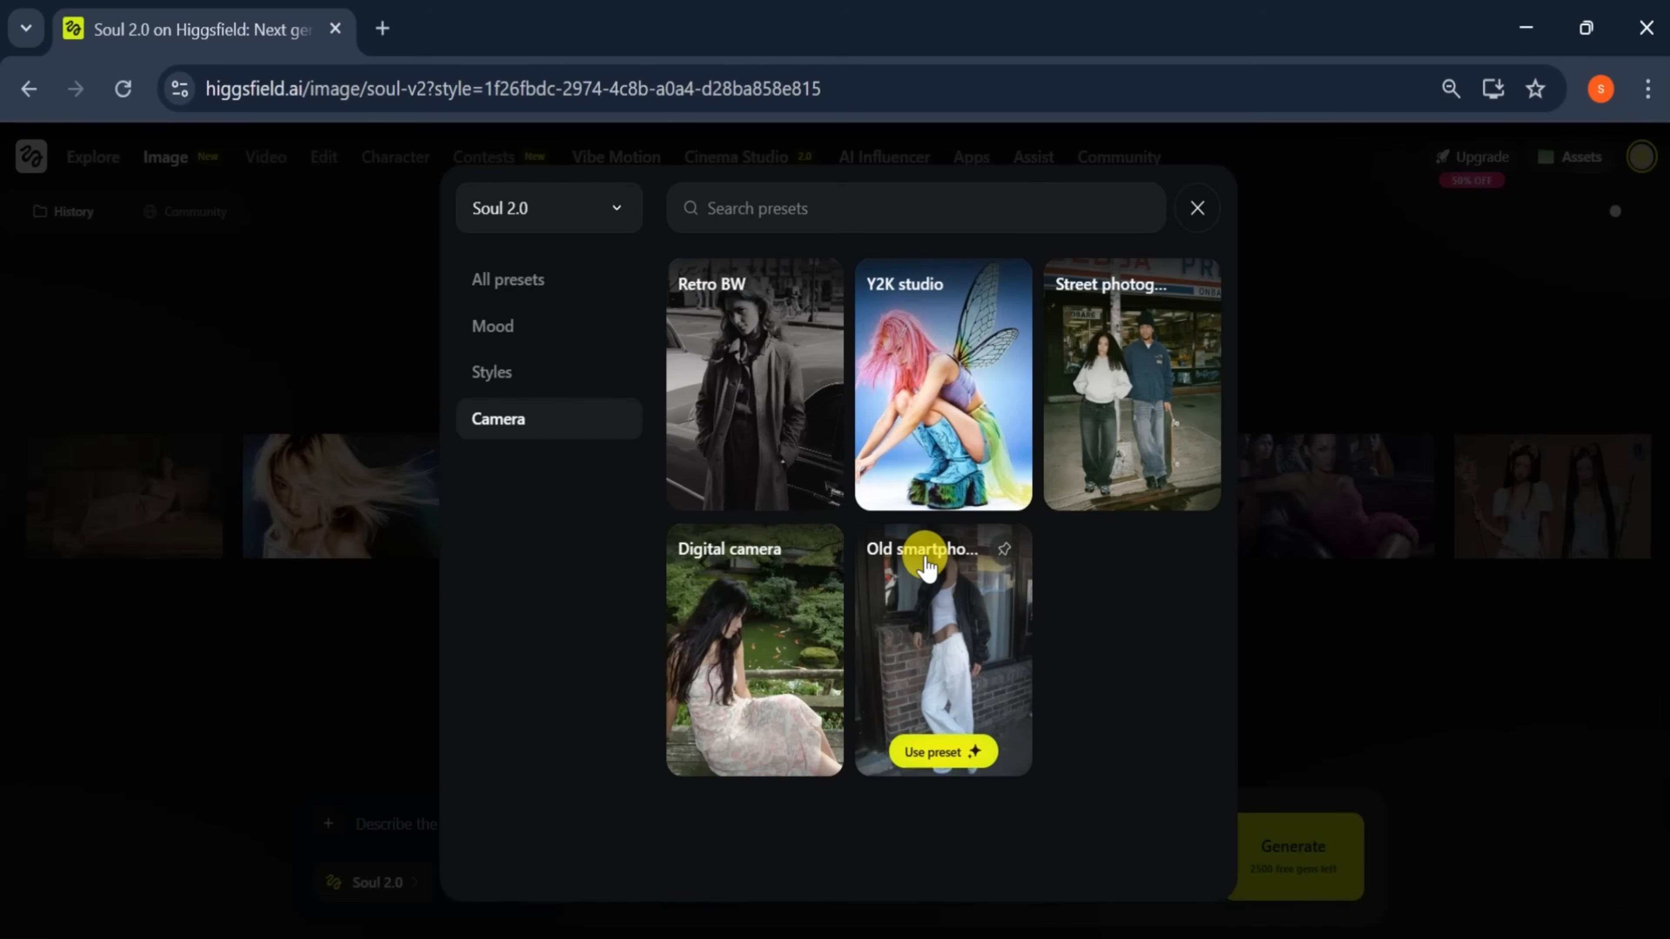
# Step: Paste the prompt describing a cheerful young Russian girl in a summer dress on a busy, blue-tinted city road
pyautogui.click(404, 824)
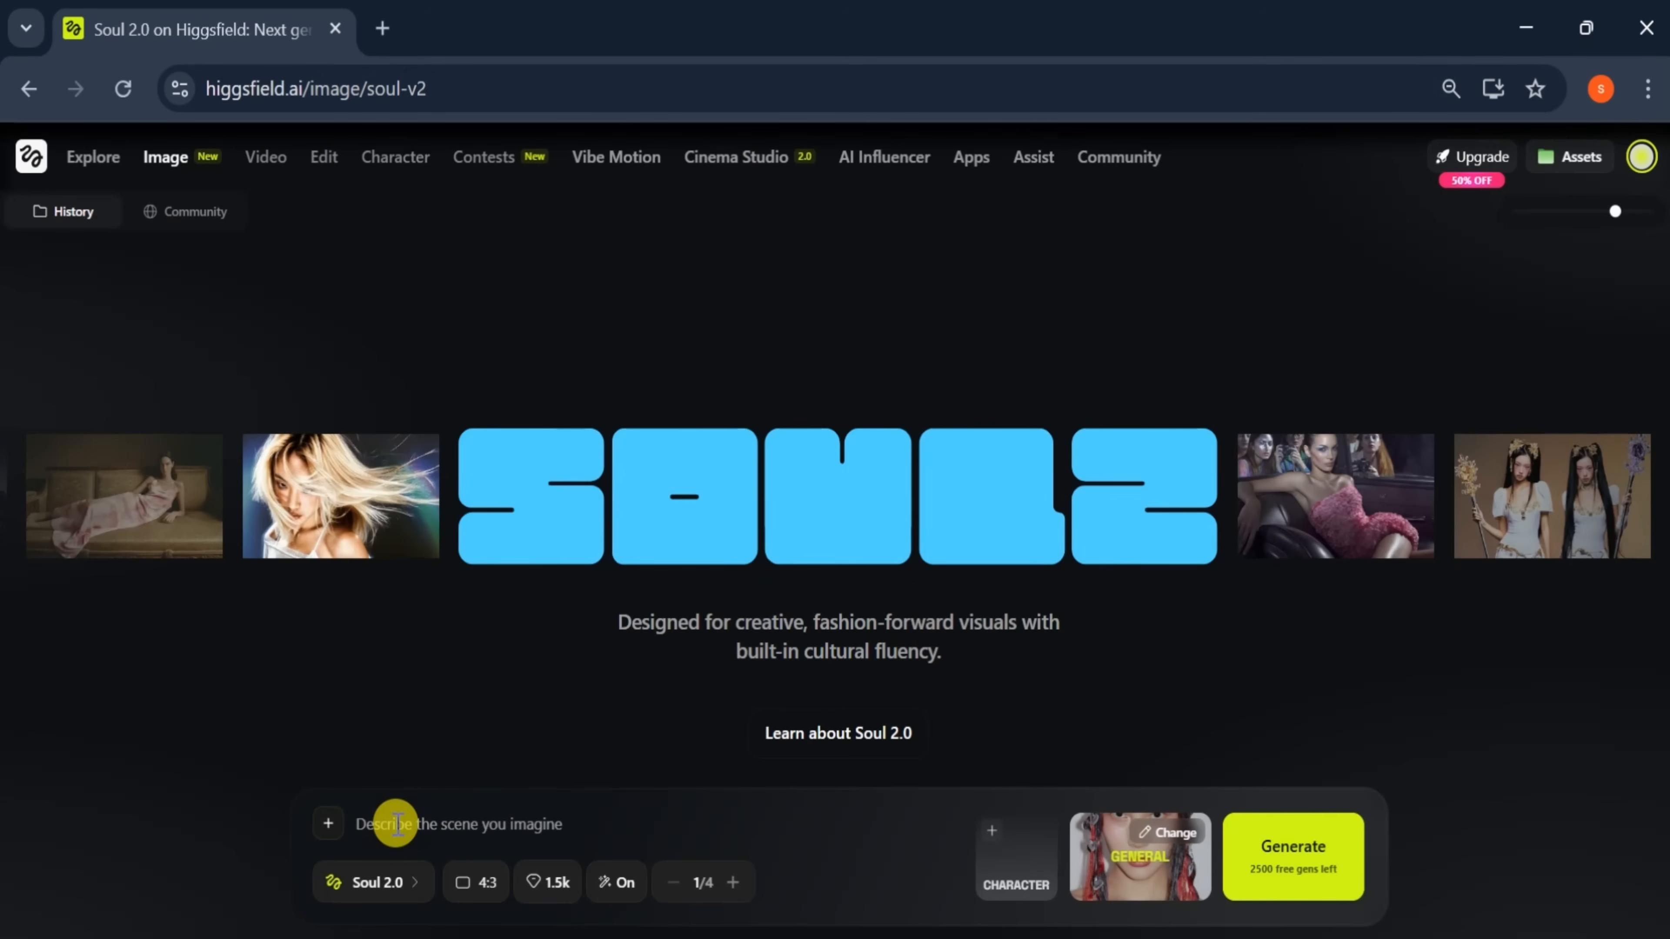
pyautogui.hotkey('ctrl', 'v')
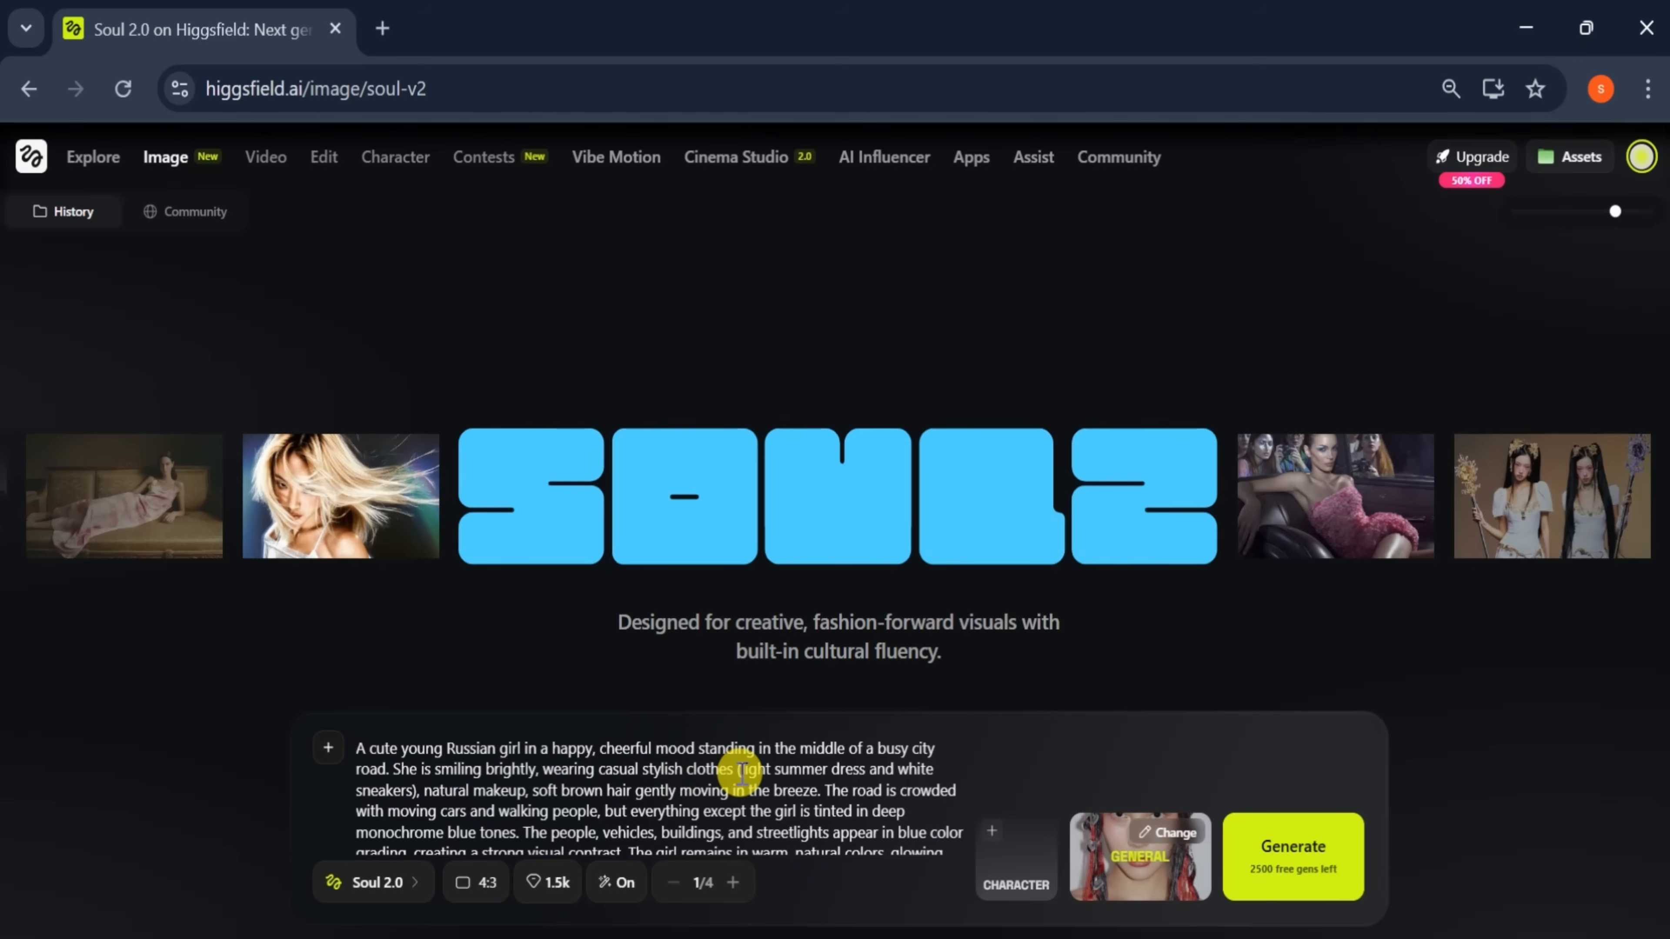
pyautogui.scroll(-1, 636, 786)
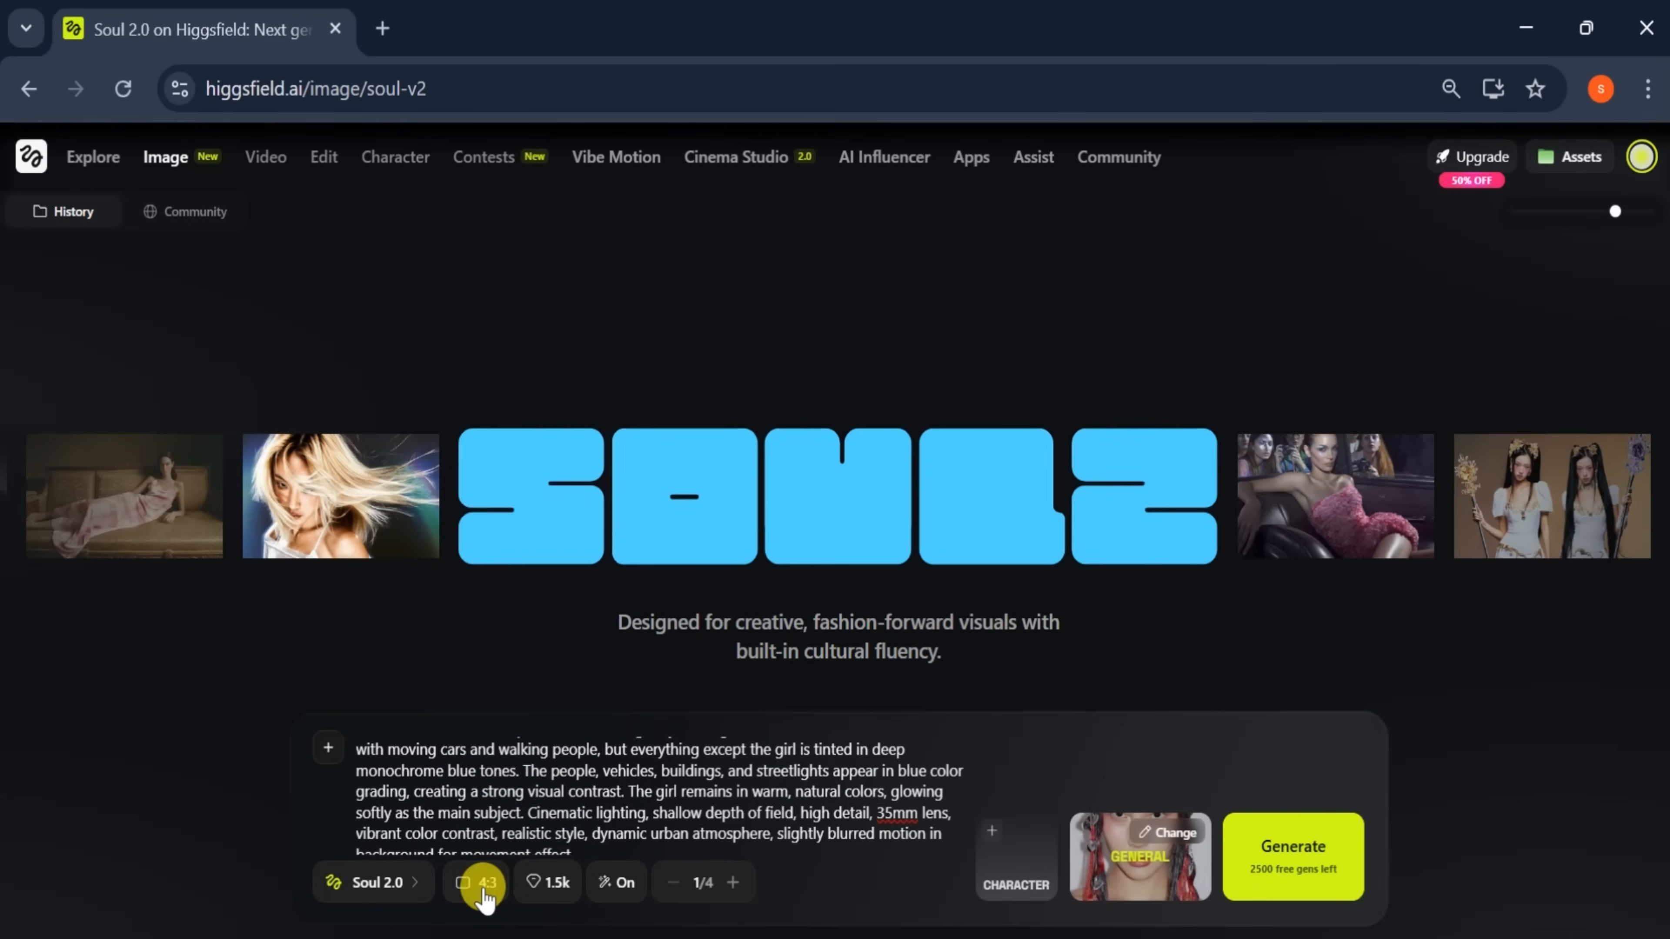
# Step: Set the aspect ratio to 9:16, the quality to 2k and the number of images to 3
pyautogui.click(479, 882)
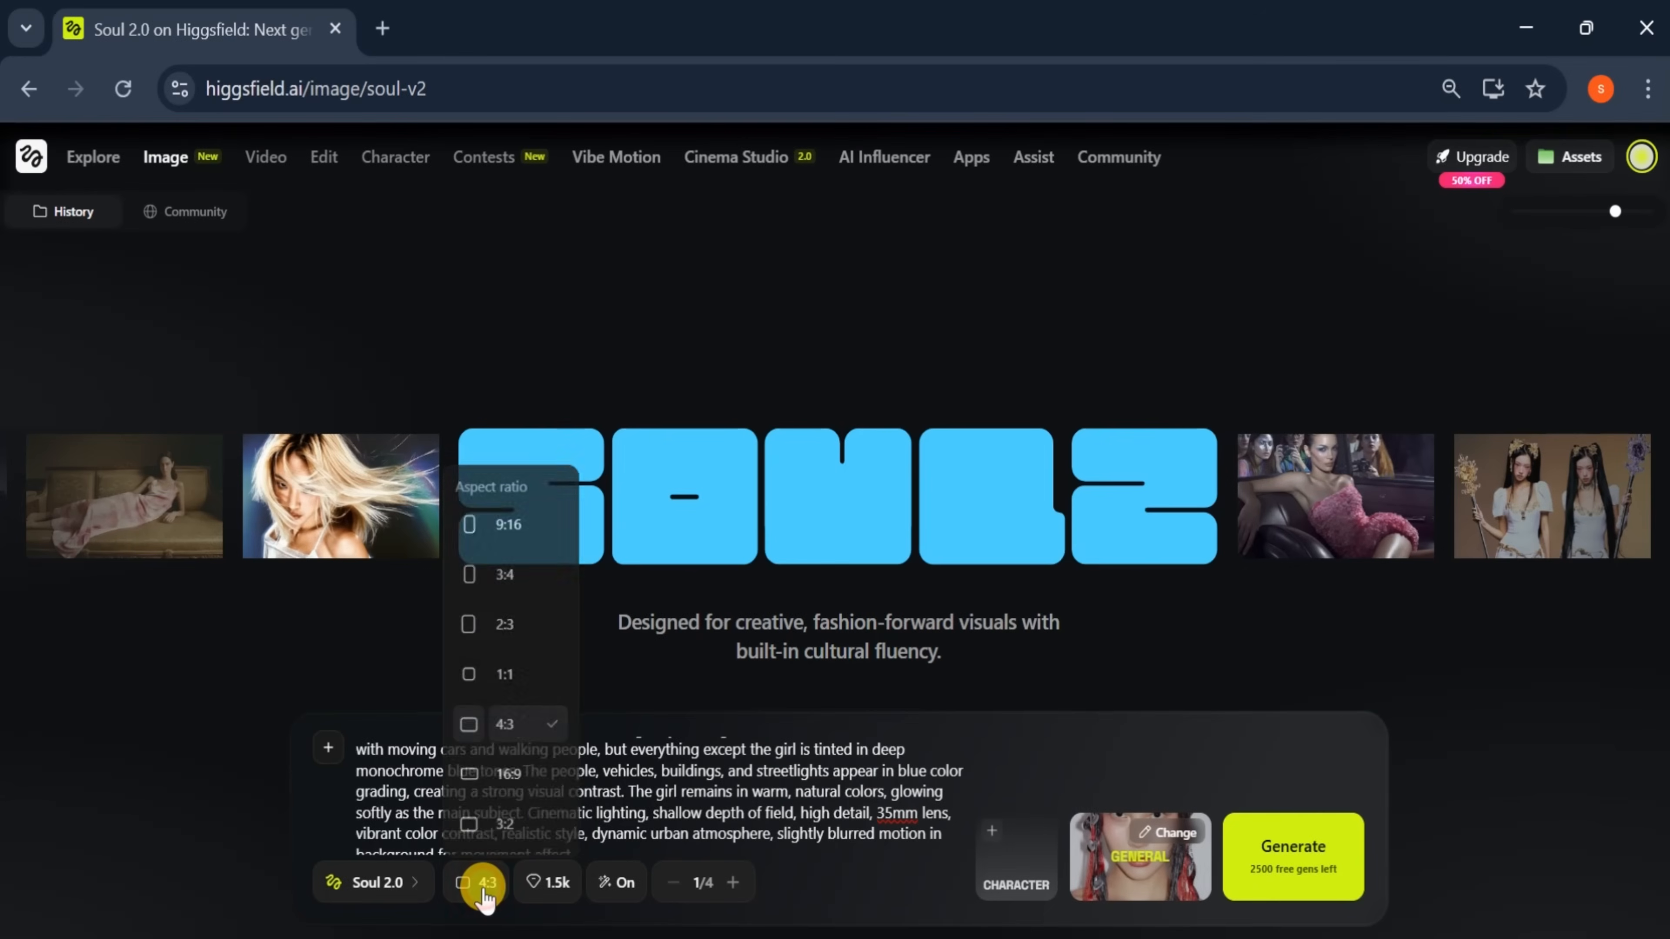
pyautogui.click(517, 521)
pyautogui.click(555, 882)
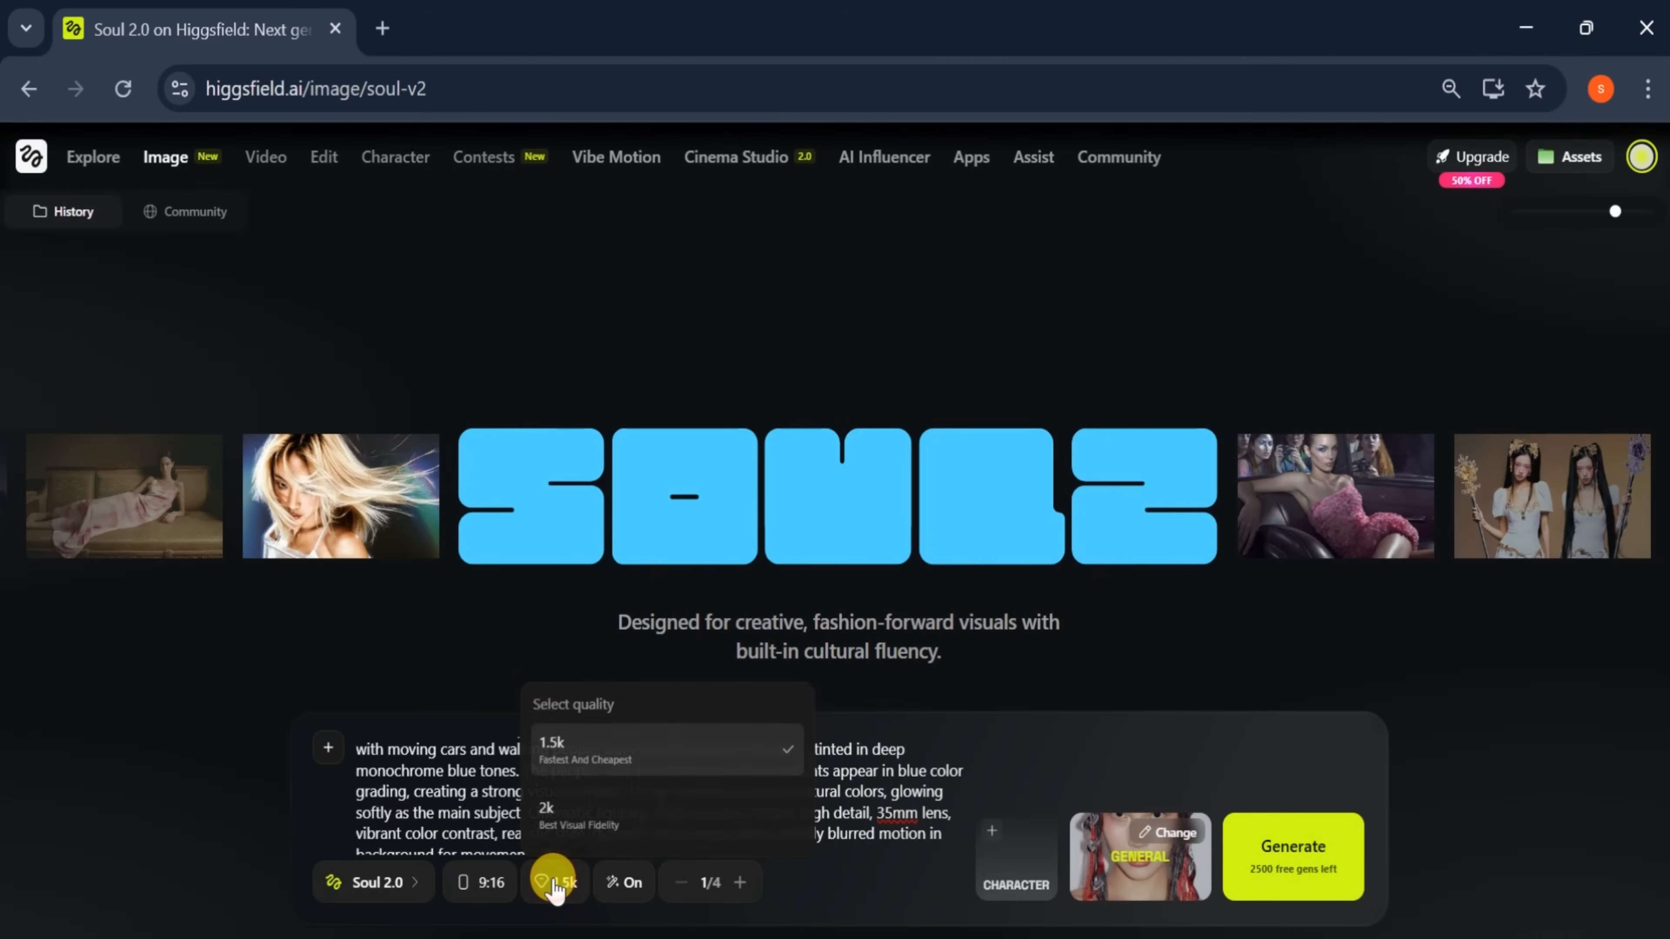
pyautogui.click(580, 821)
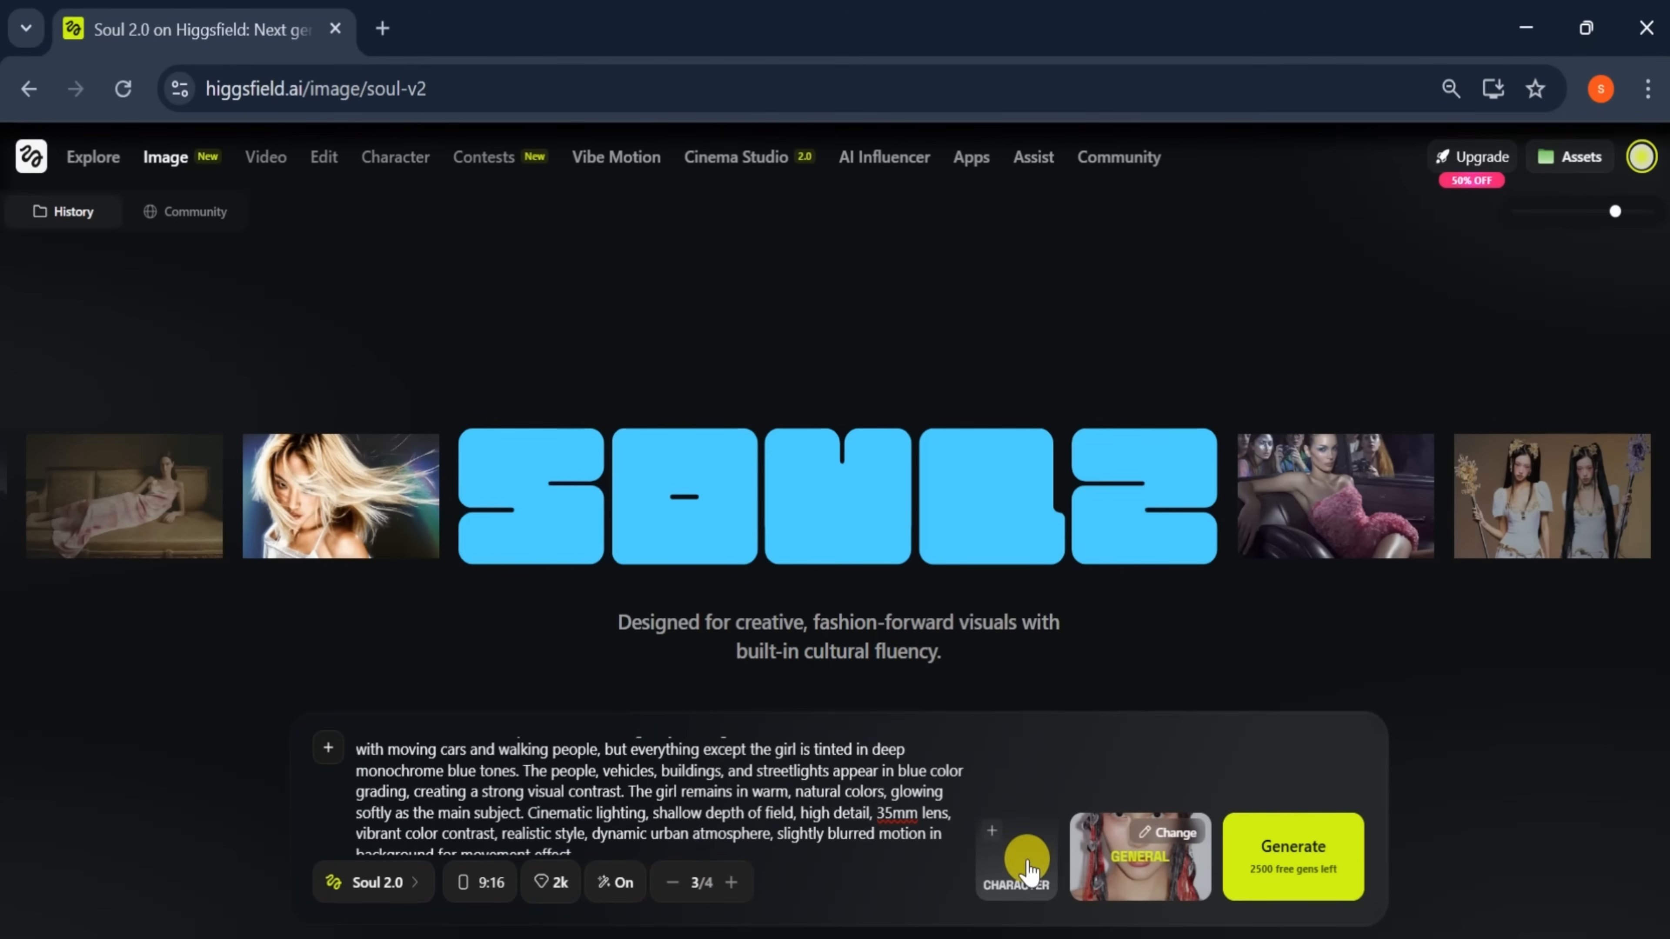
# Step: Apply the Flash editorial preset and generate the images from the prompt
pyautogui.click(1138, 872)
pyautogui.scroll(-5, 799, 526)
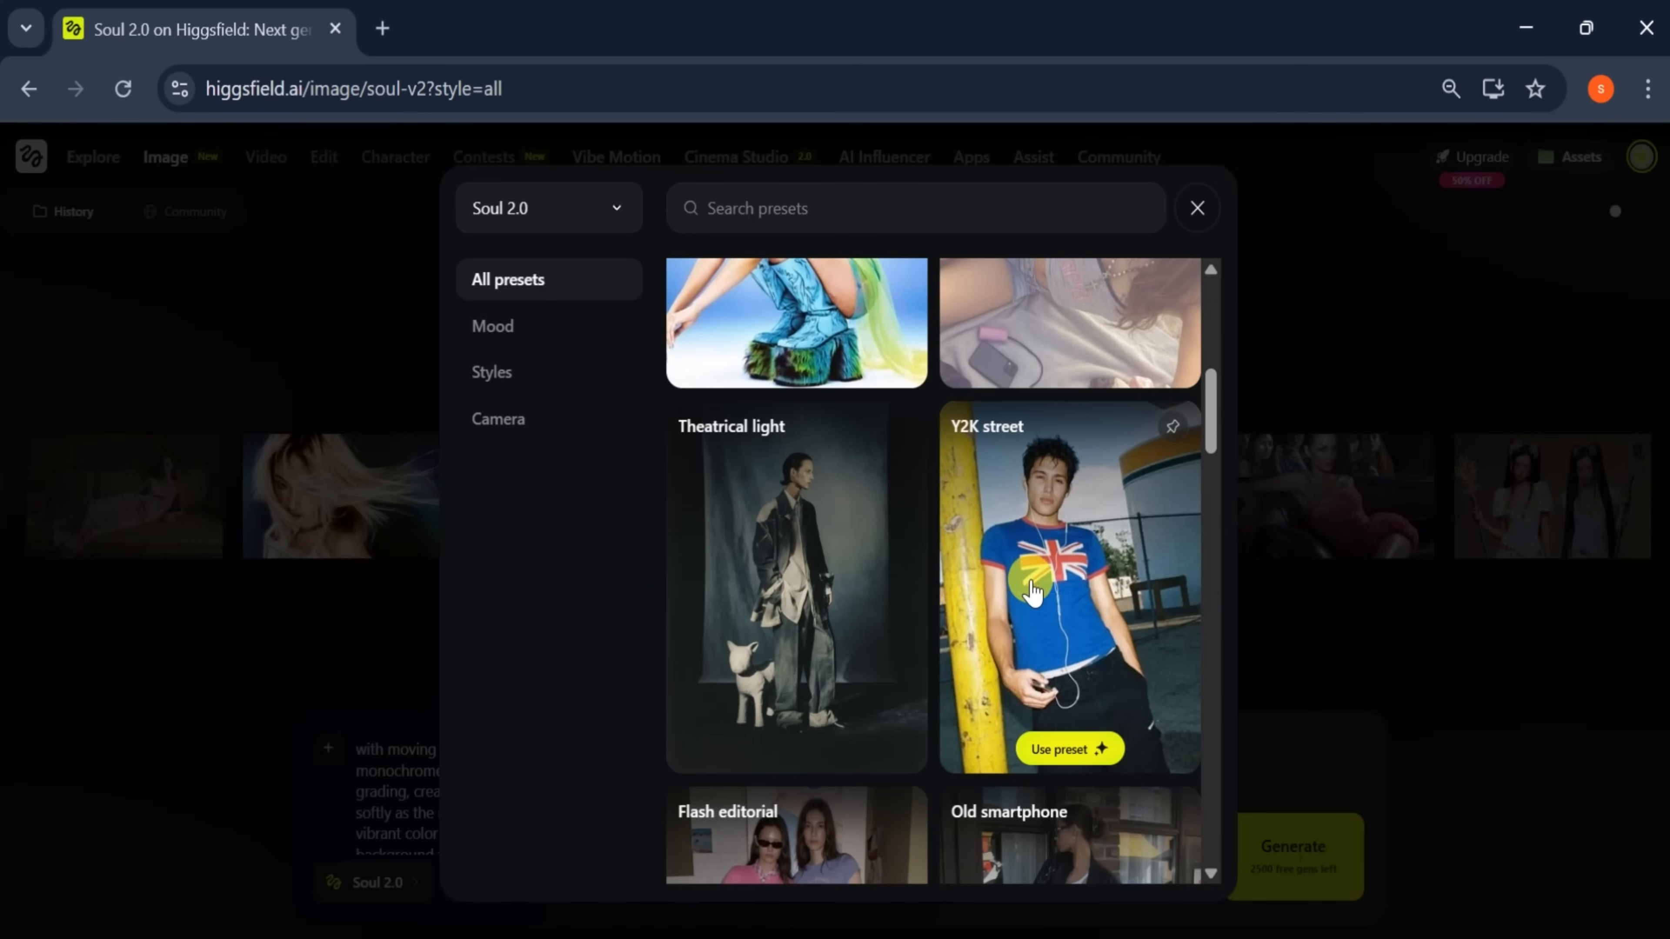
pyautogui.scroll(-5, 1029, 587)
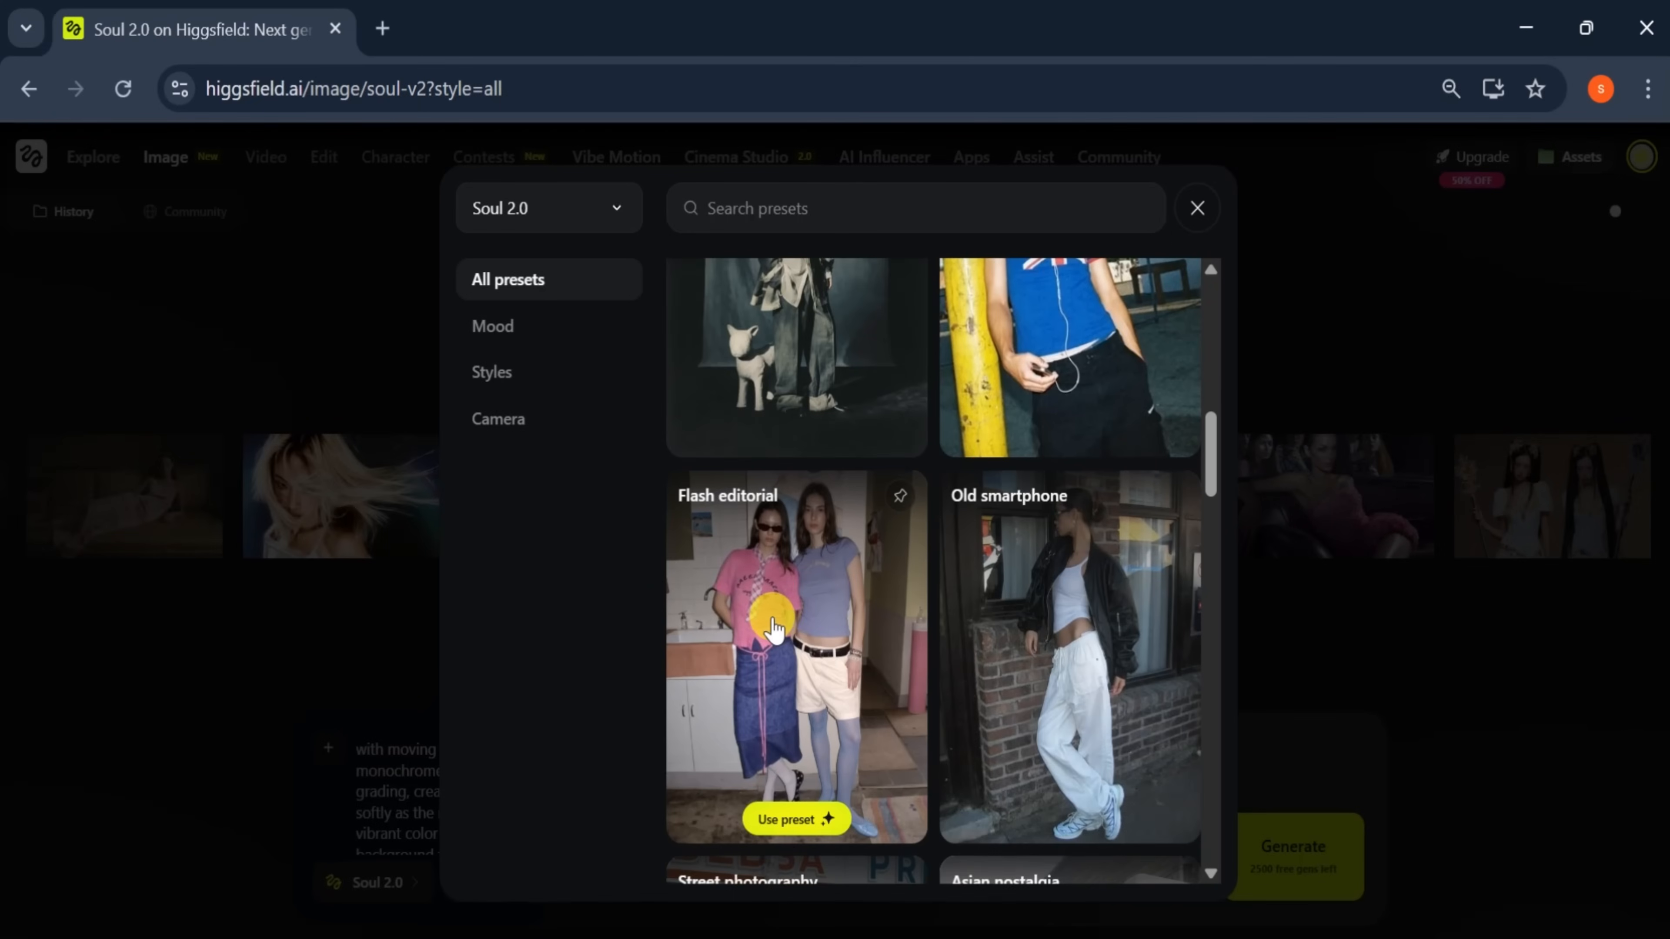
pyautogui.click(772, 616)
pyautogui.click(1277, 867)
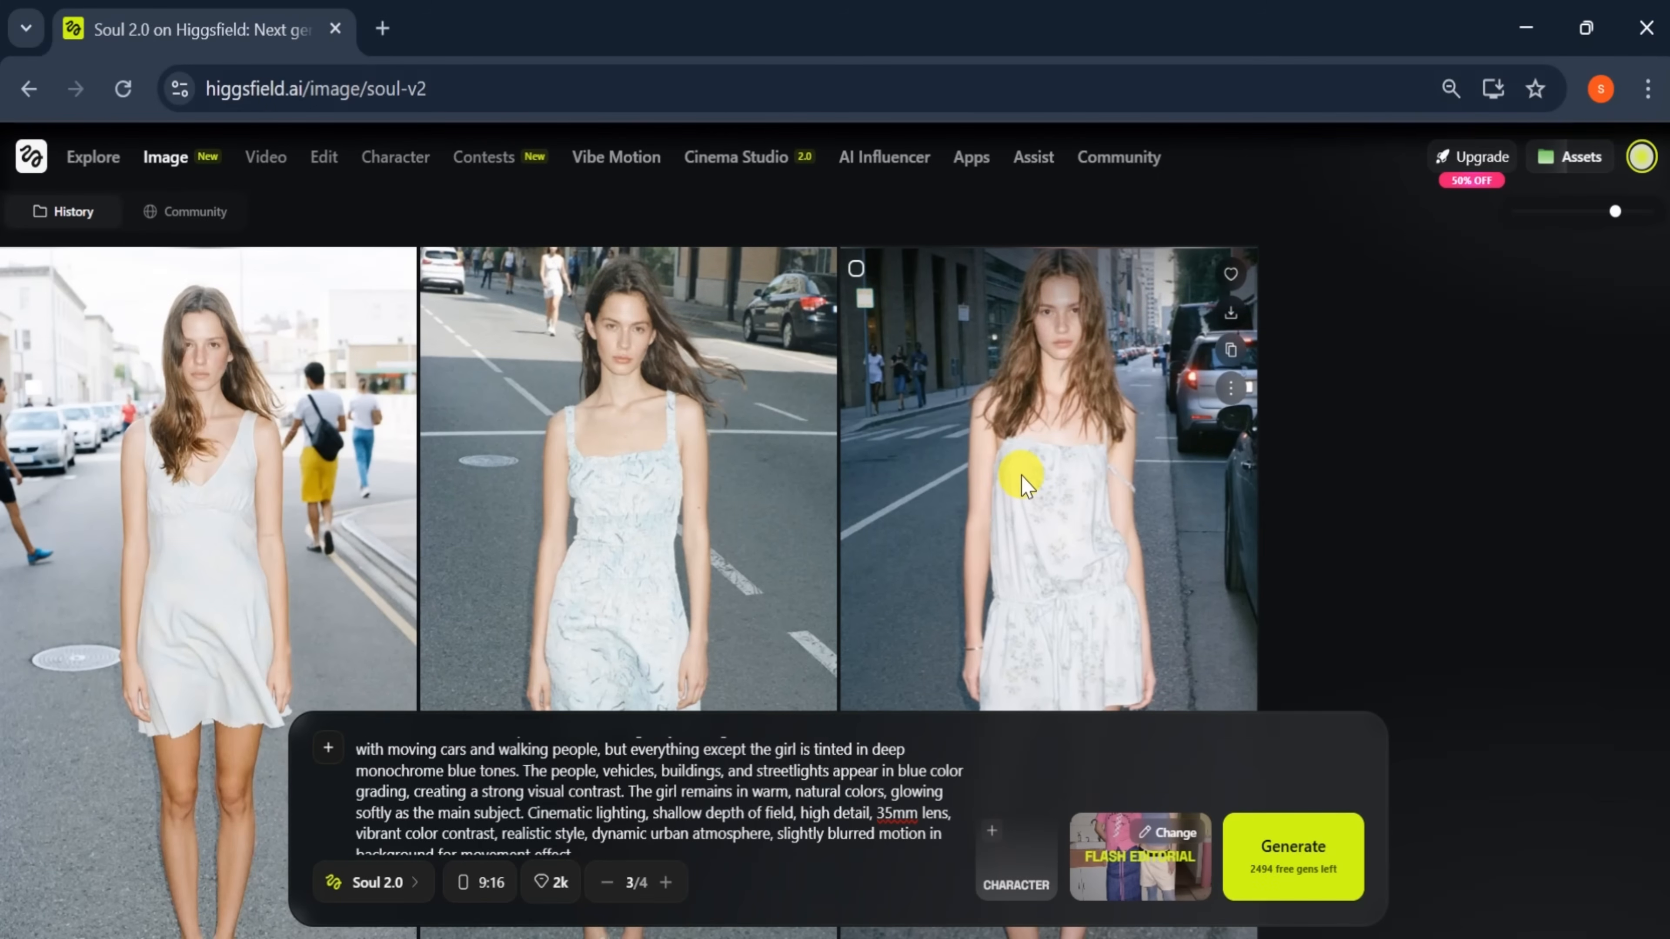
# Step: Examine the three generated Flash editorial images in the history and one after another in the enlarged view
pyautogui.scroll(-2, 1017, 475)
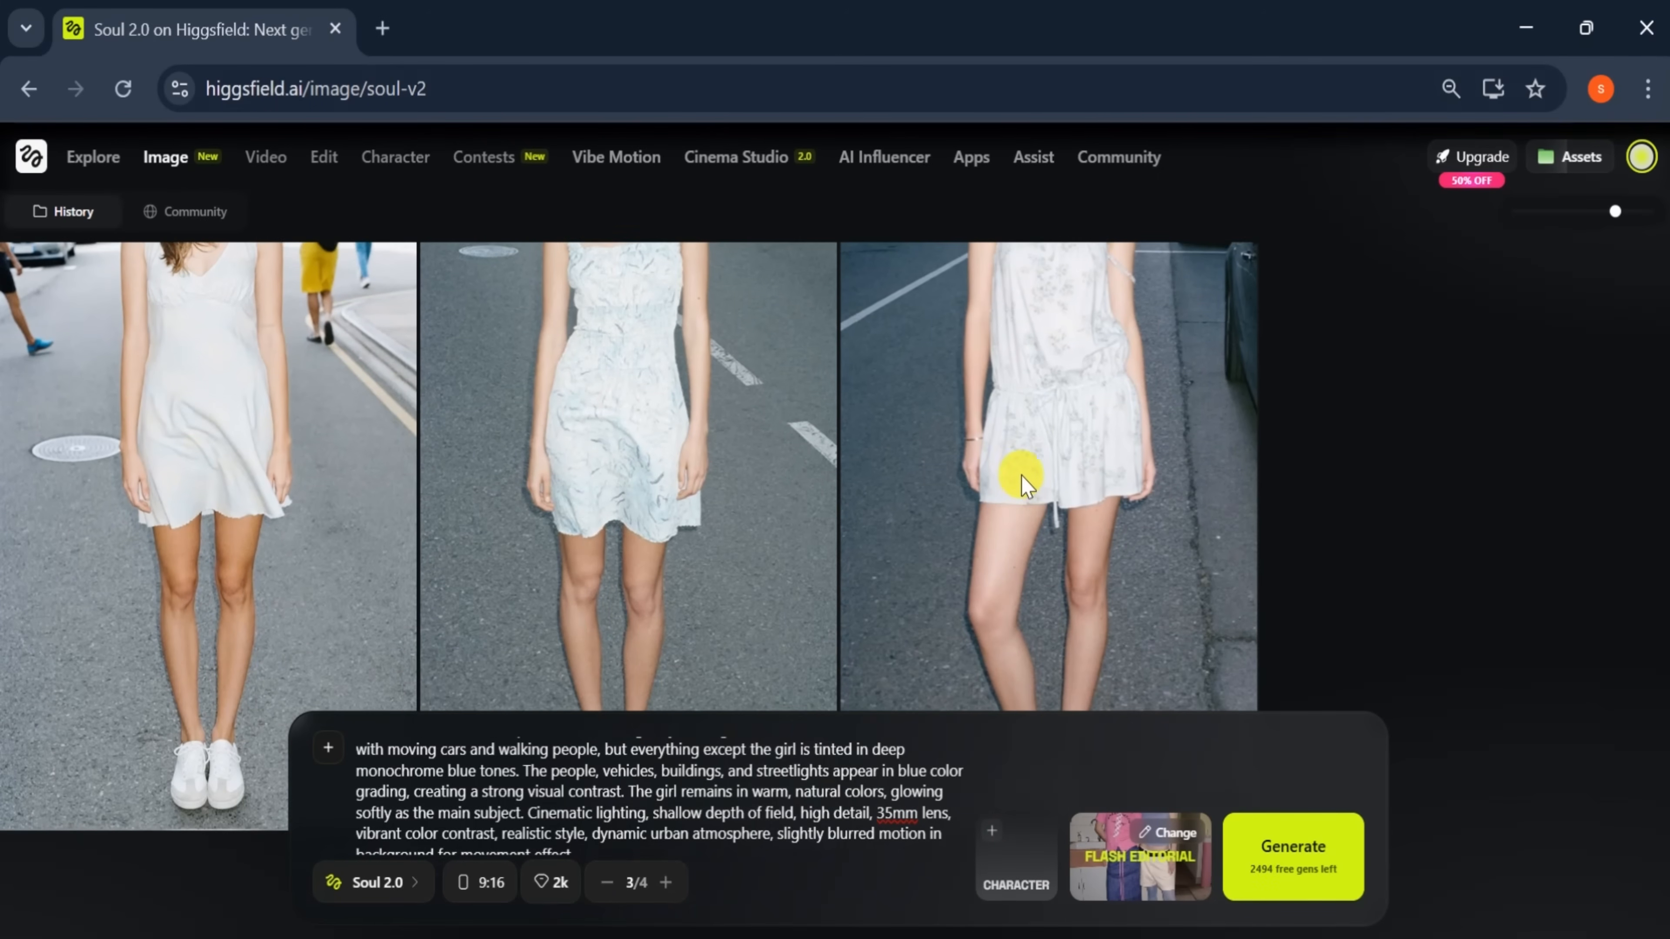
pyautogui.scroll(2, 1026, 485)
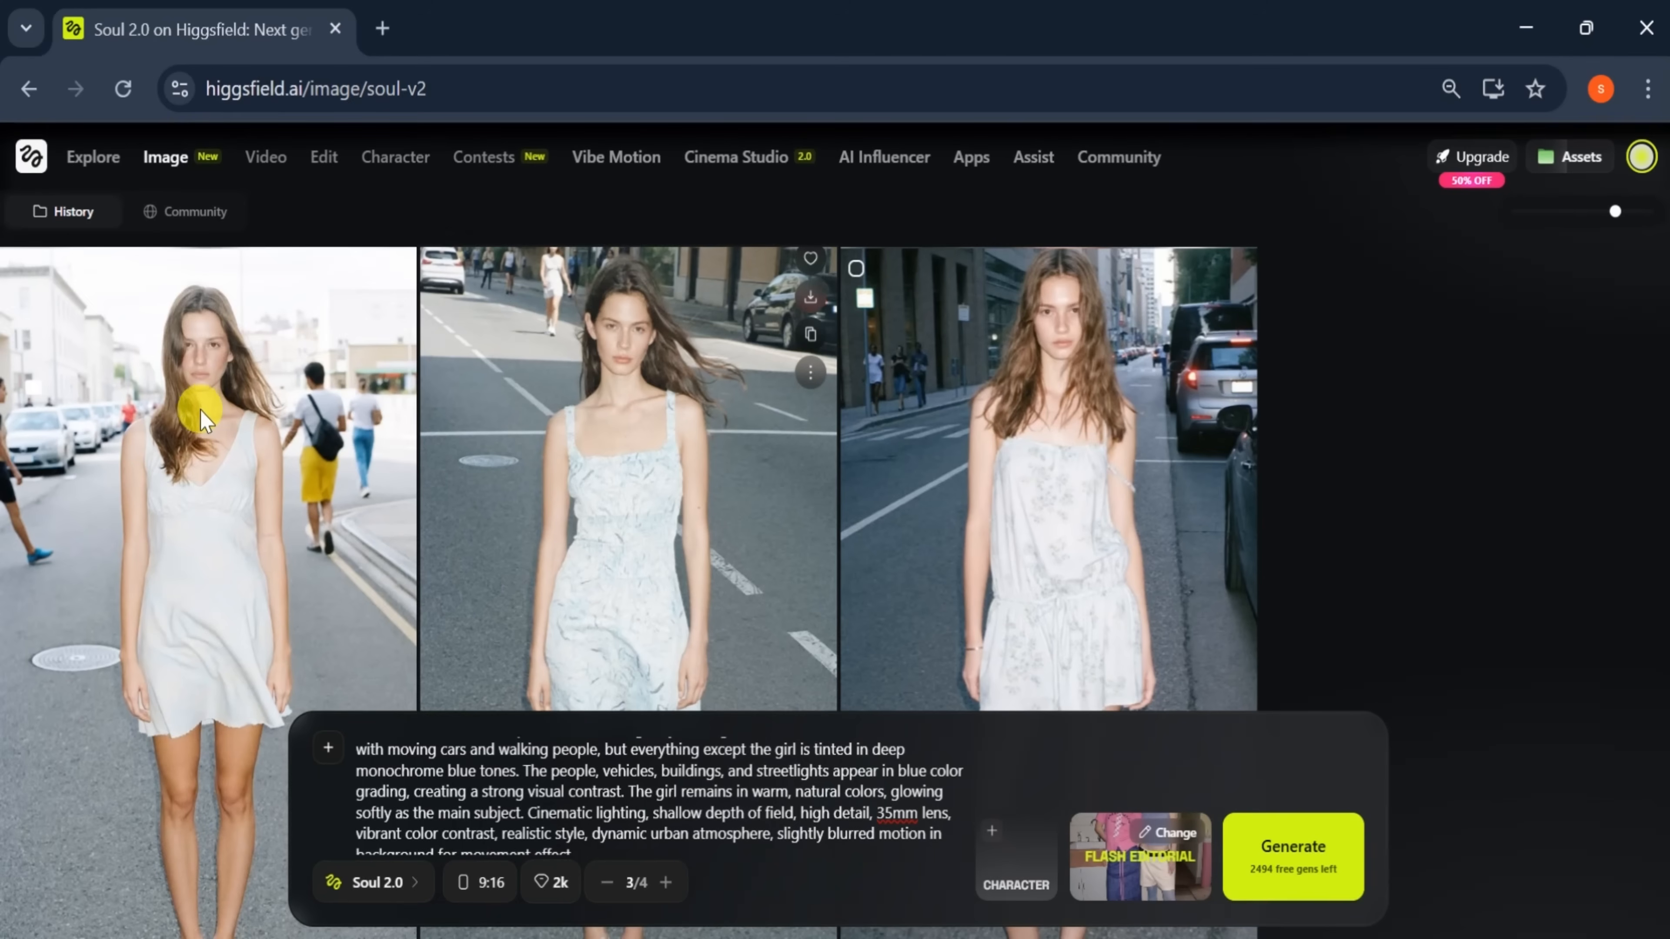
pyautogui.click(194, 470)
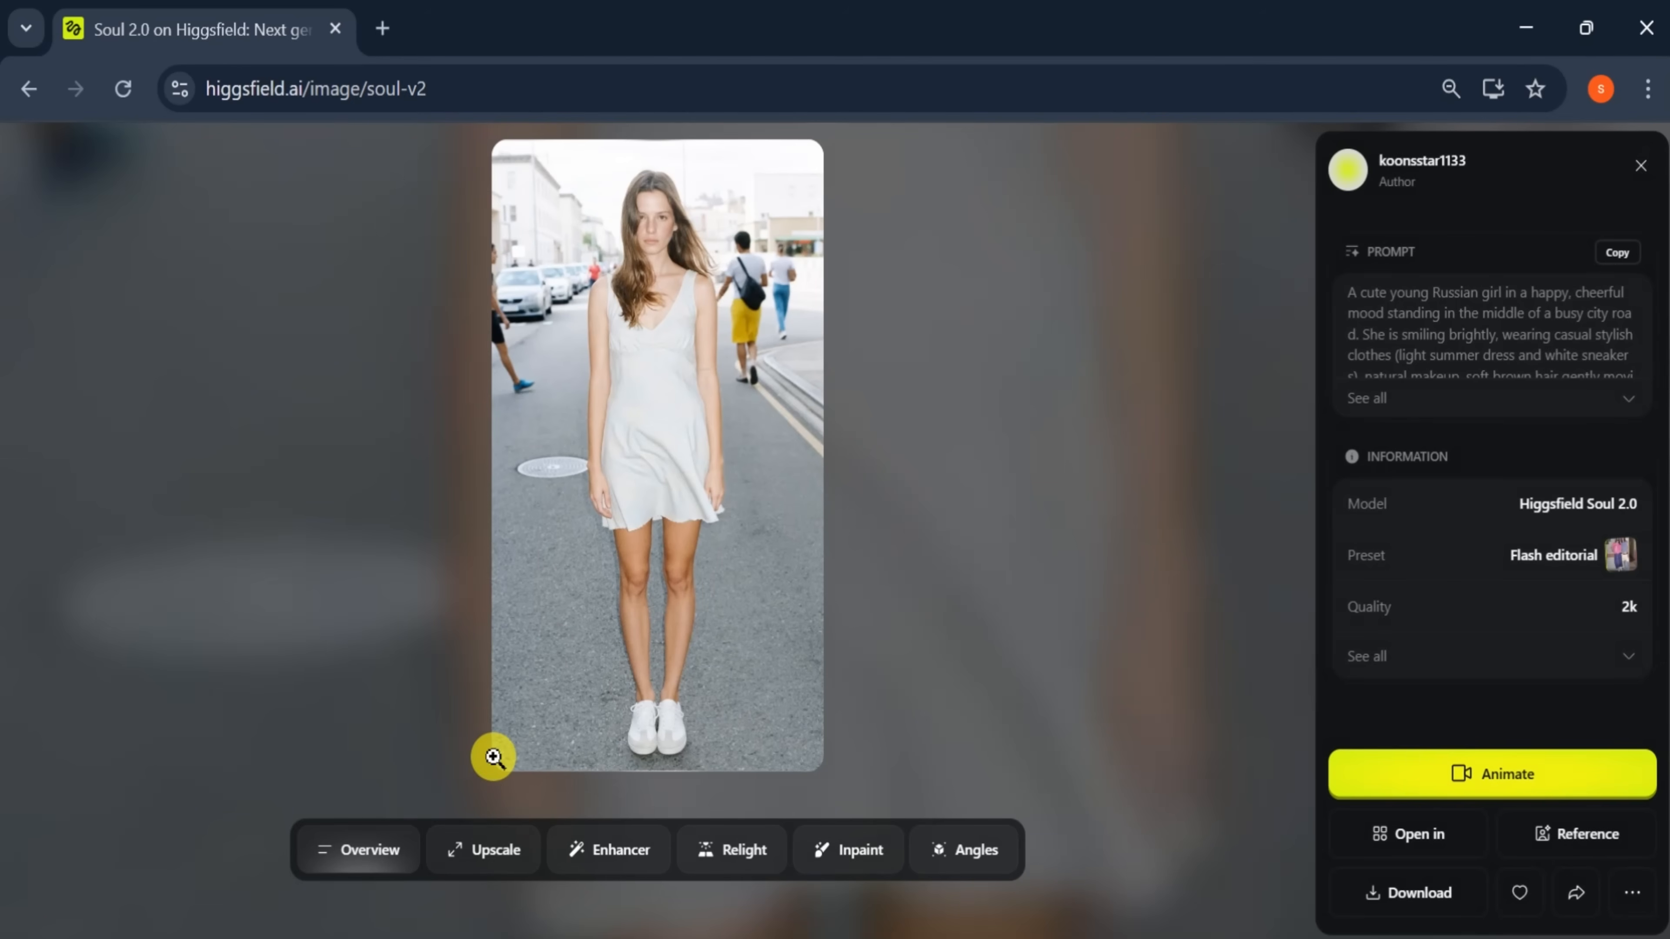
pyautogui.press('Right')
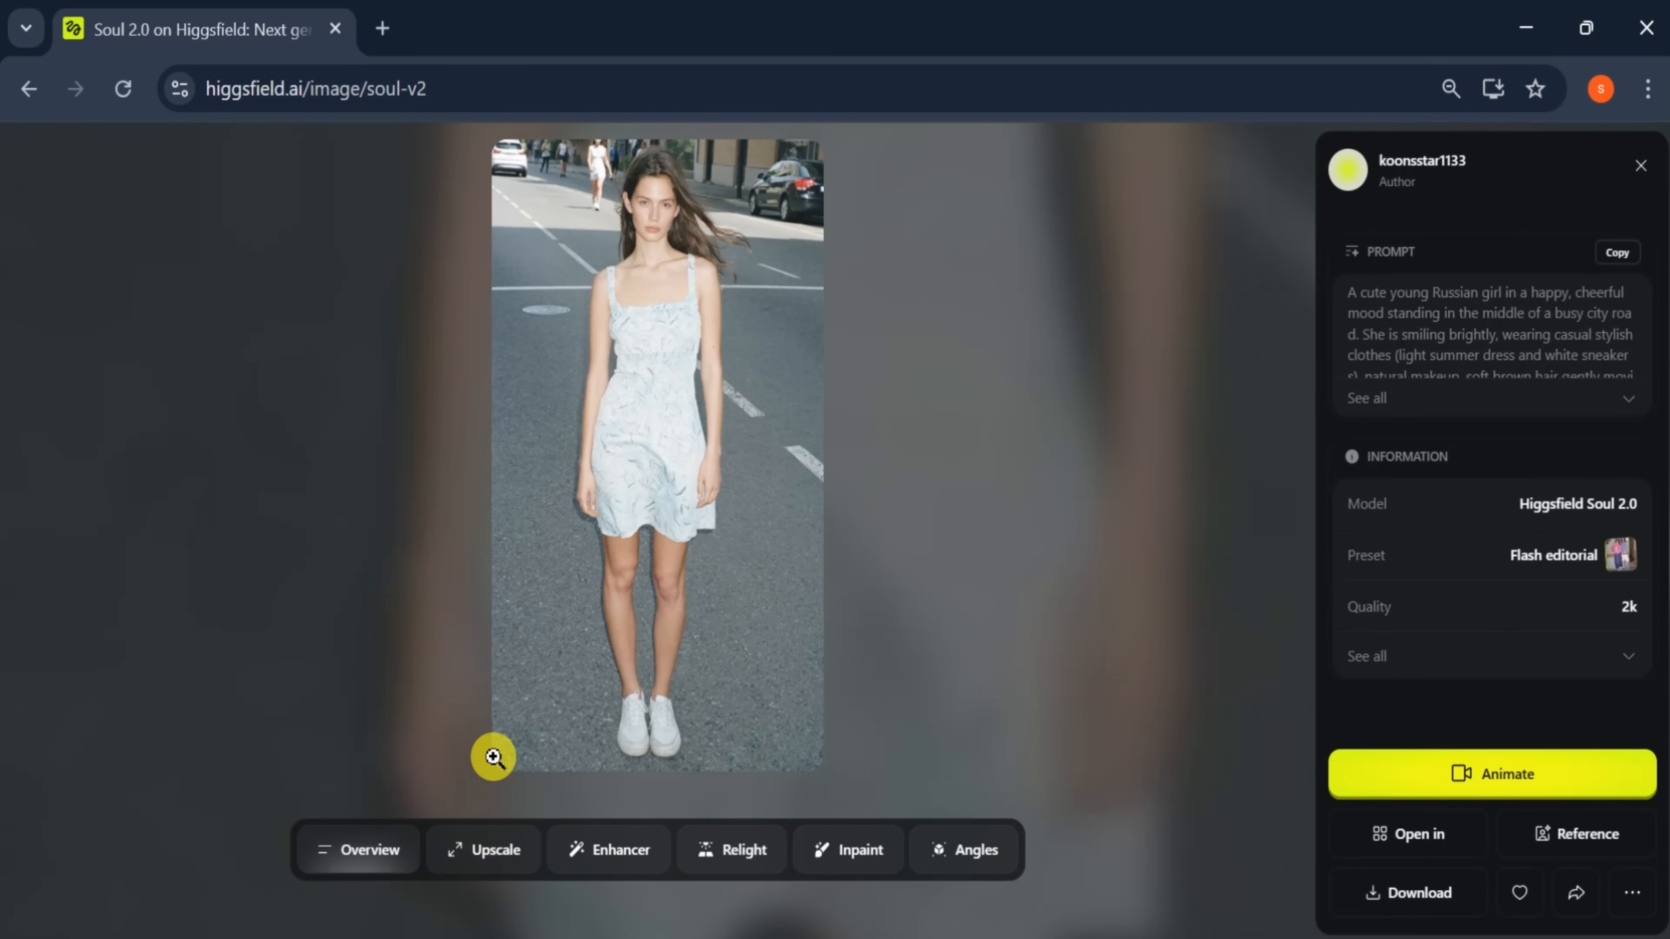
pyautogui.press('Right')
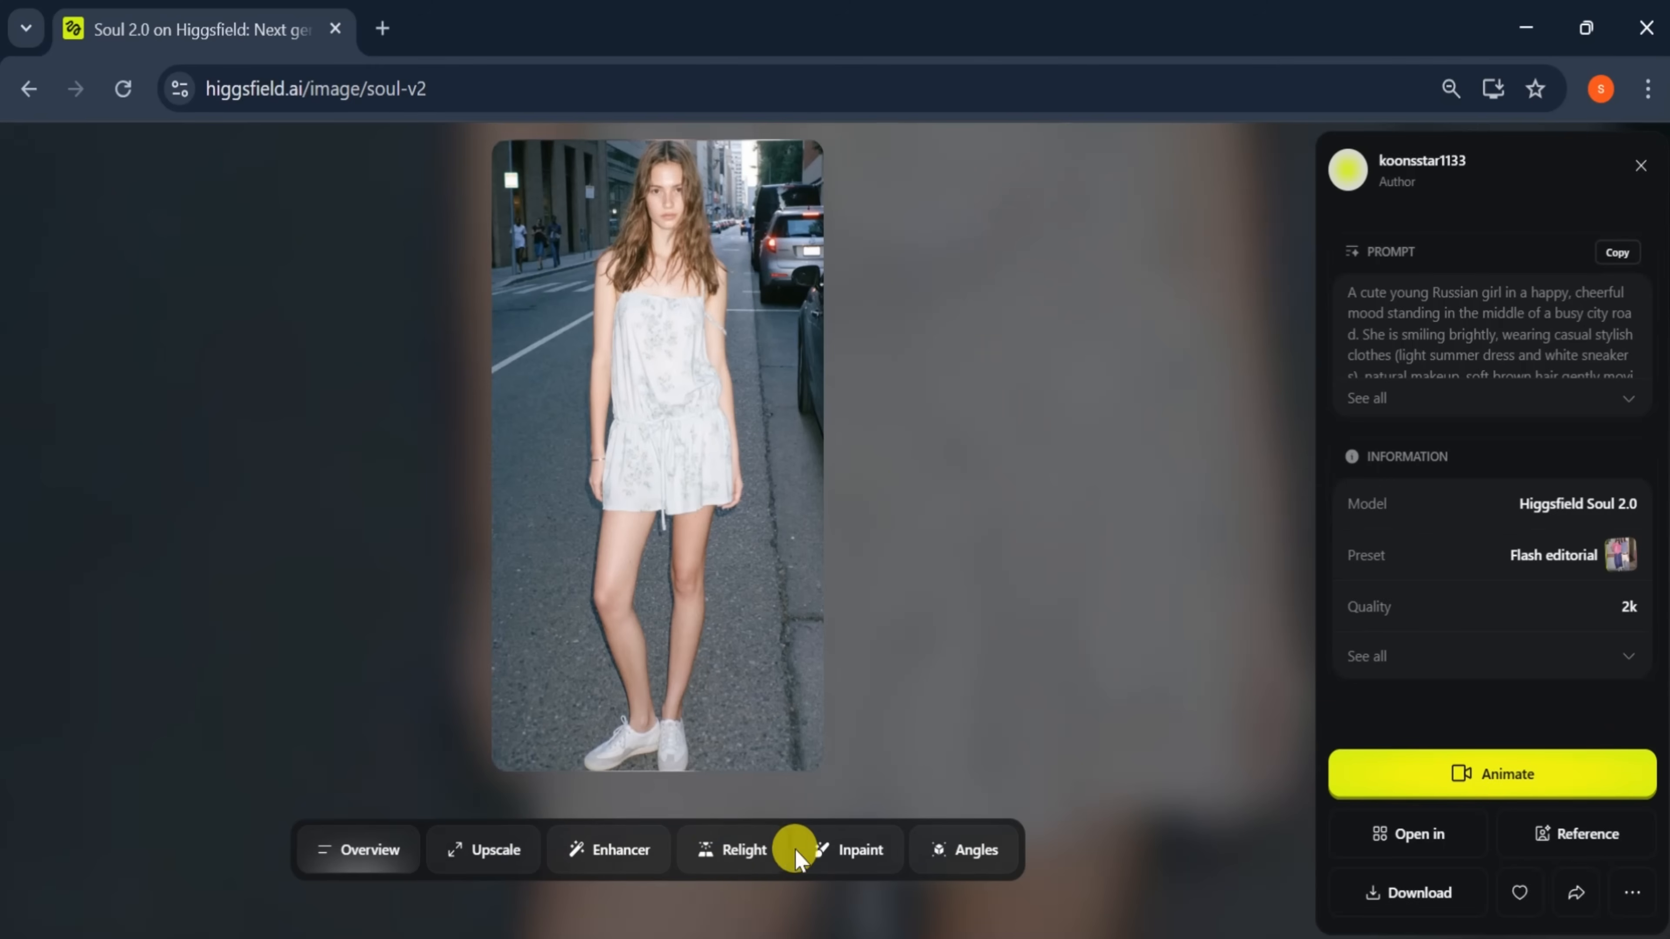
# Step: Generate a new camera angle of the third Flash editorial image with a 135° rotation and view the result
pyautogui.click(980, 855)
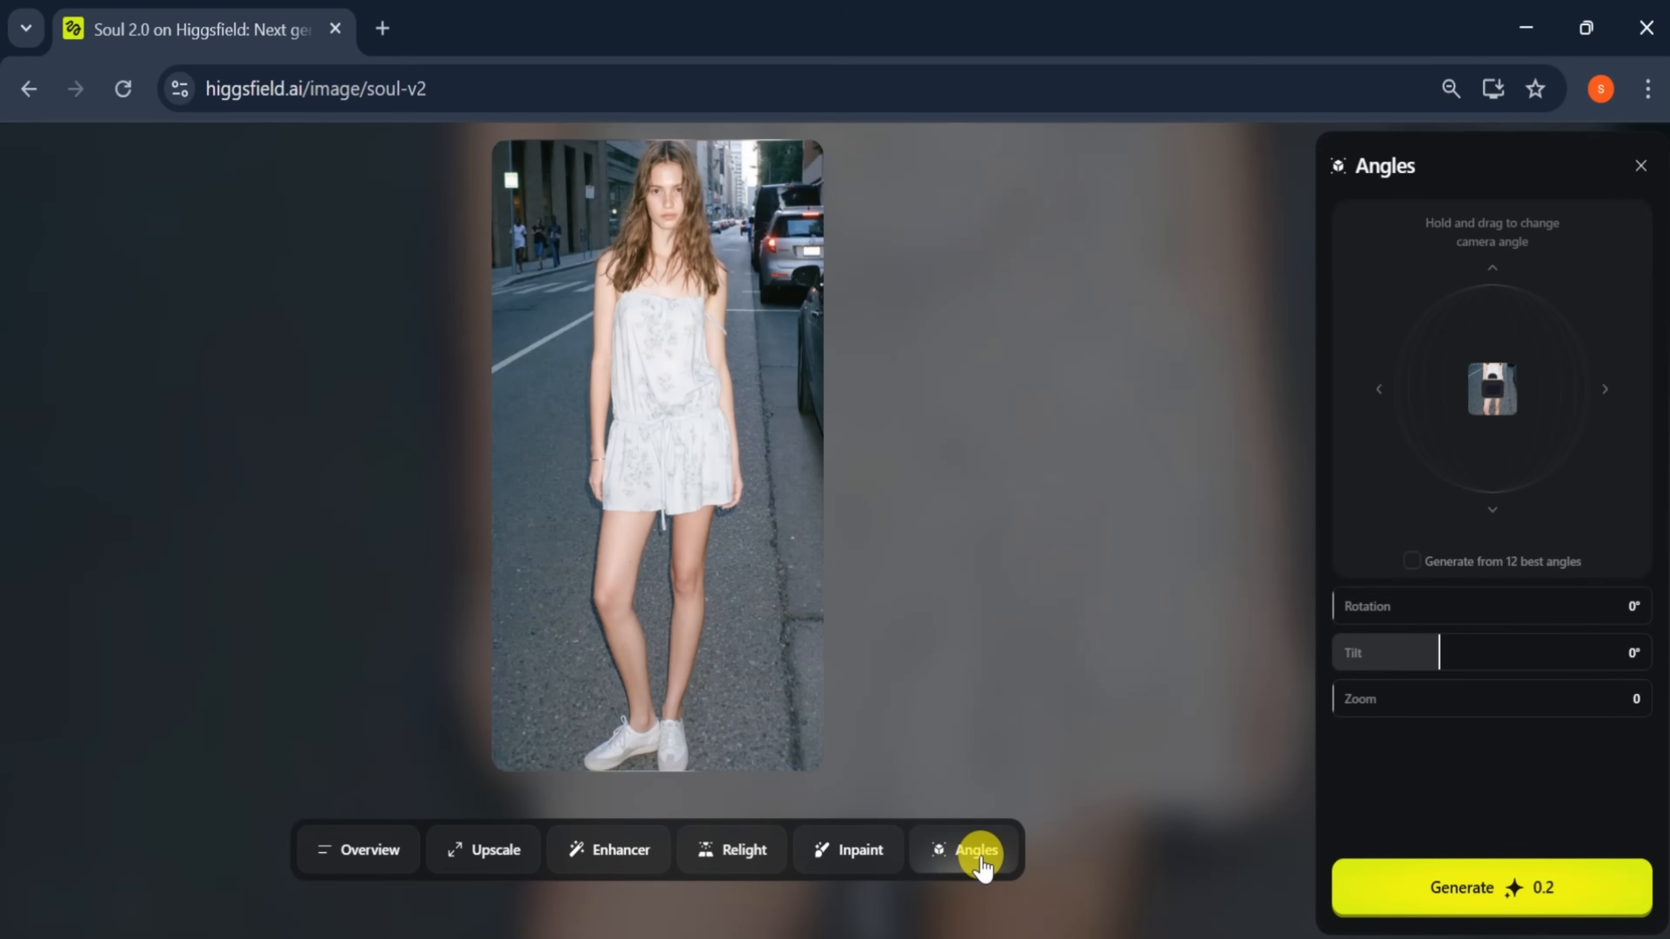
pyautogui.moveTo(1424, 602); pyautogui.dragTo(1469, 605)
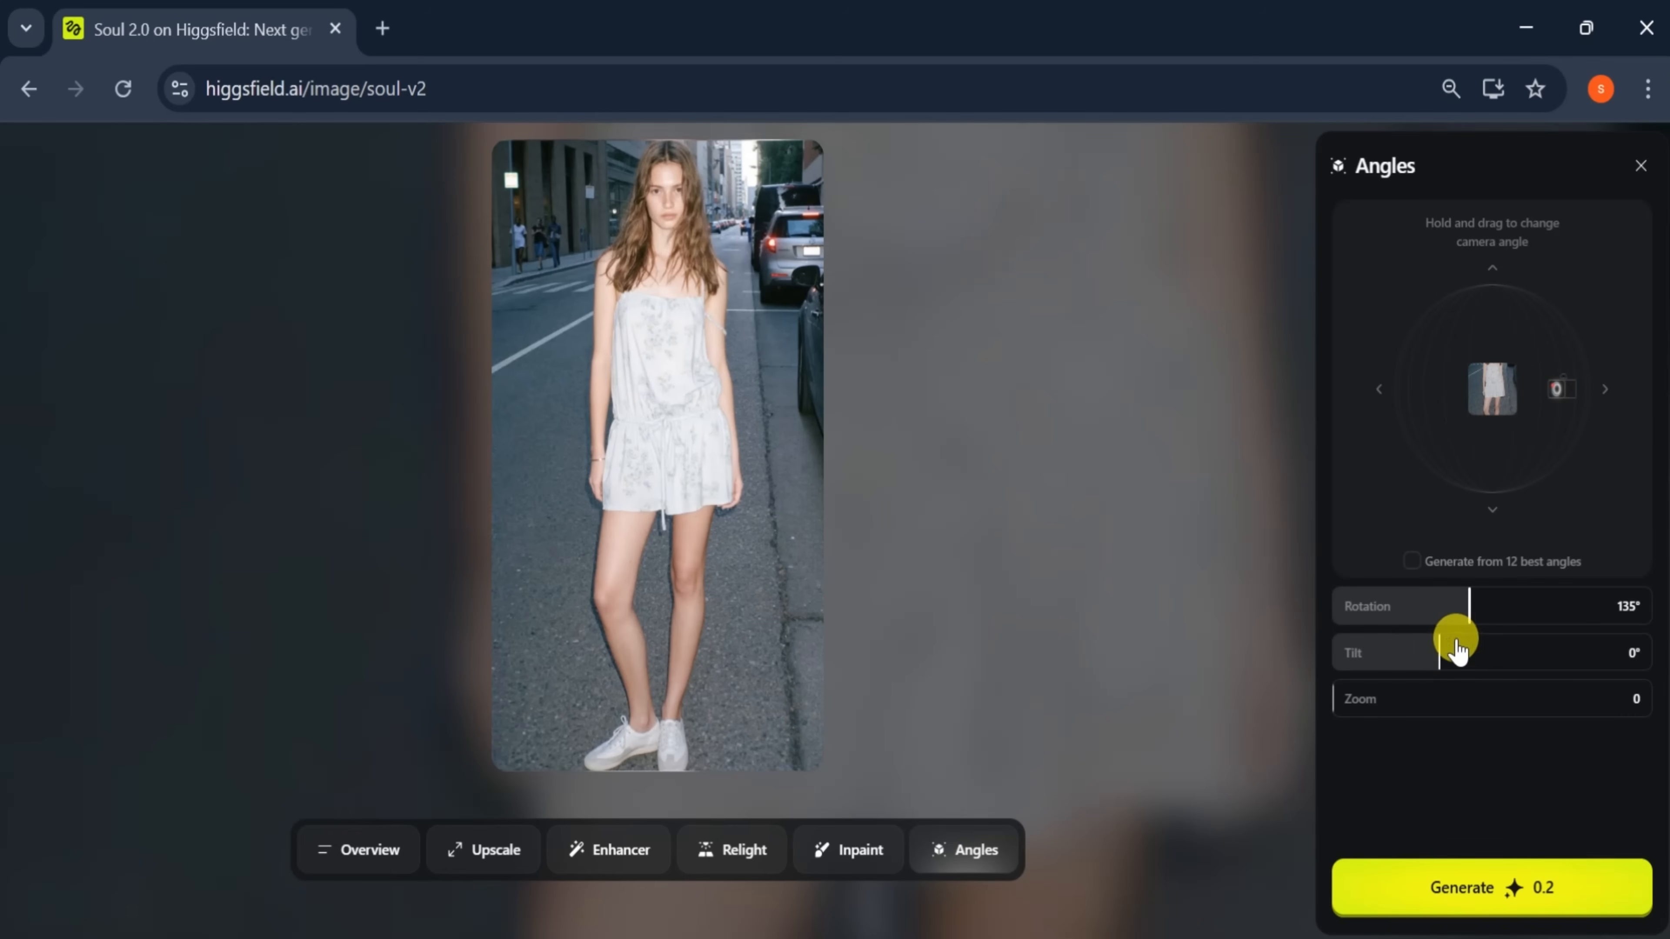
pyautogui.click(1380, 888)
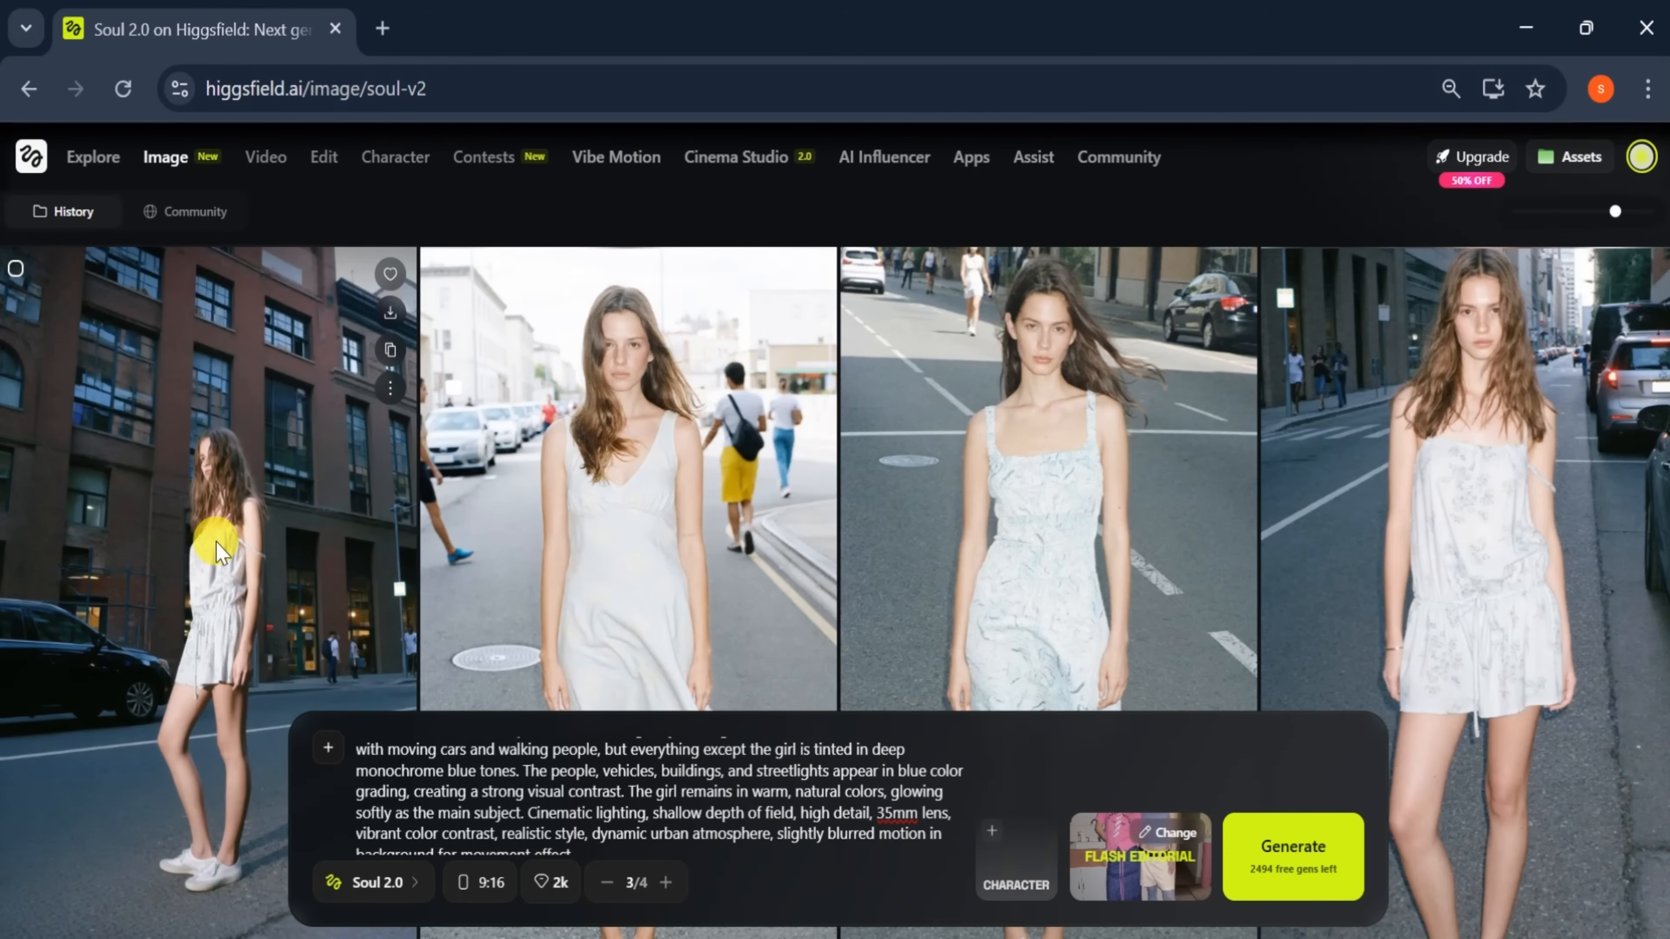
pyautogui.click(218, 552)
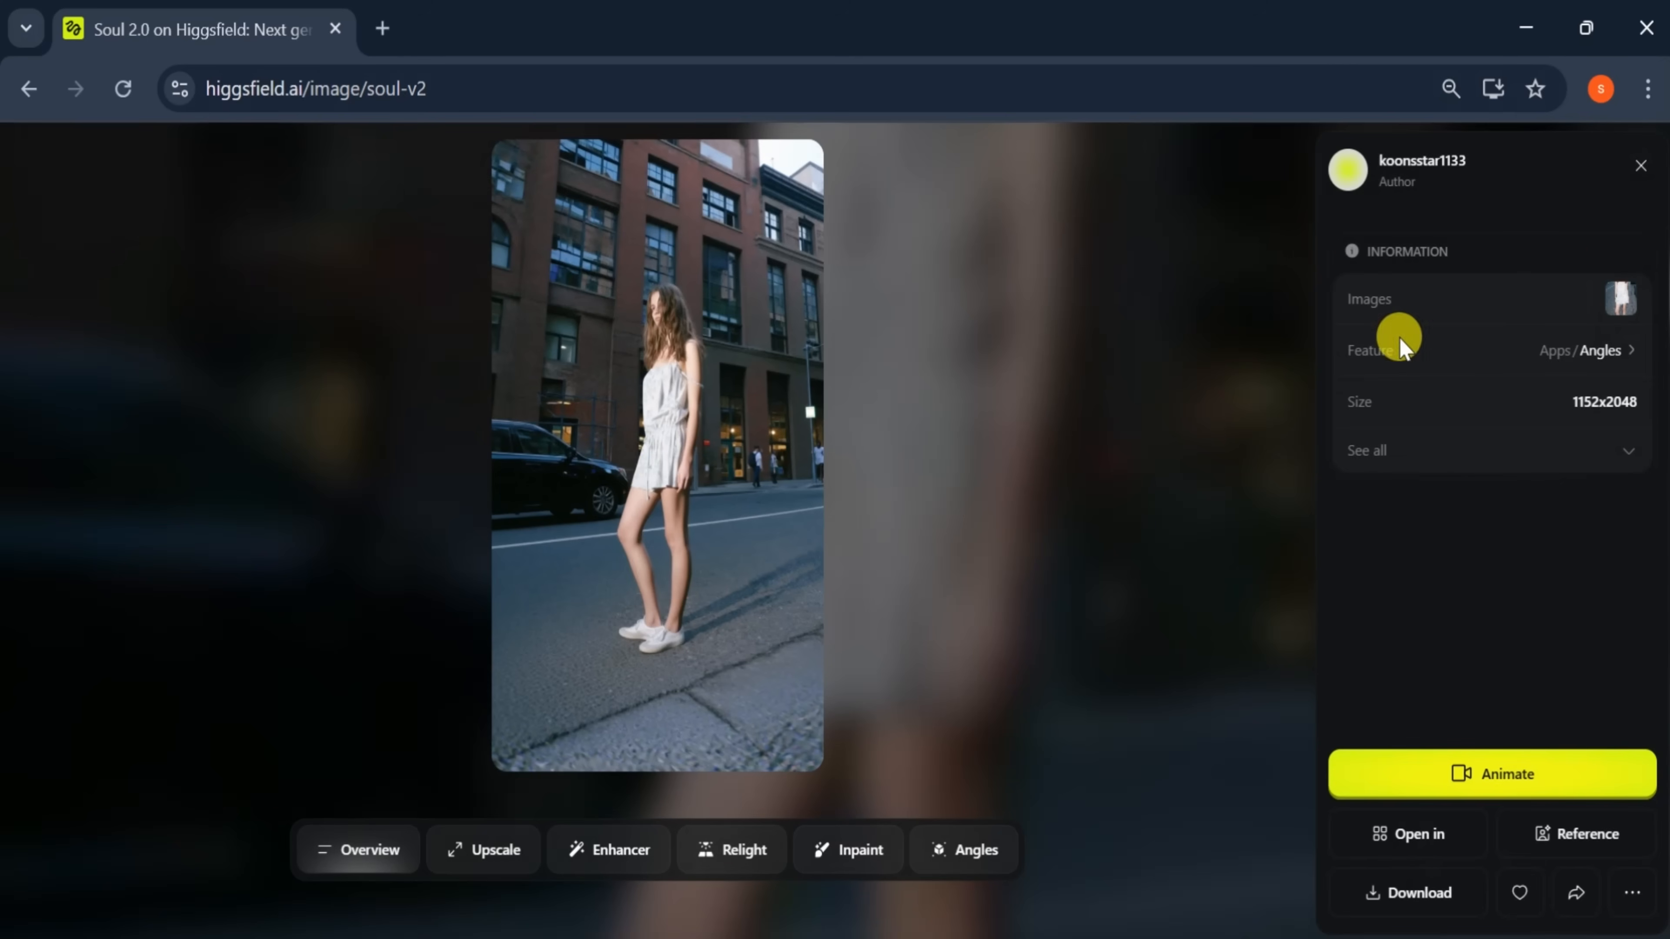
pyautogui.click(1641, 166)
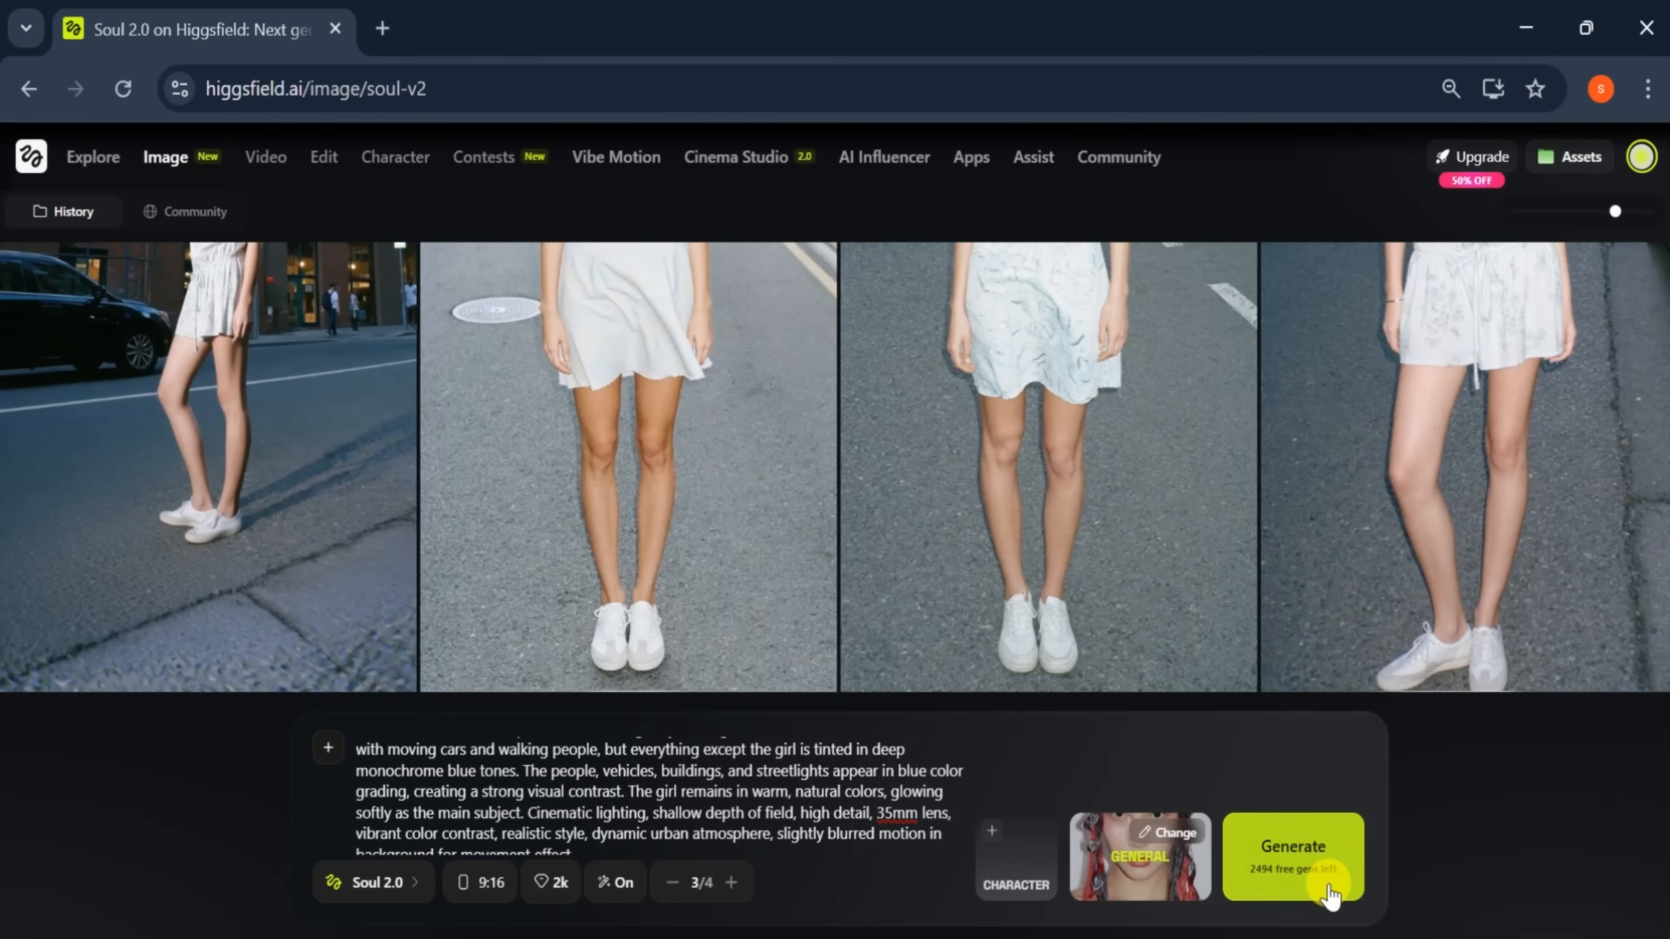
# Step: Generate three images from the same prompt with the General preset and download the third one
pyautogui.click(1321, 886)
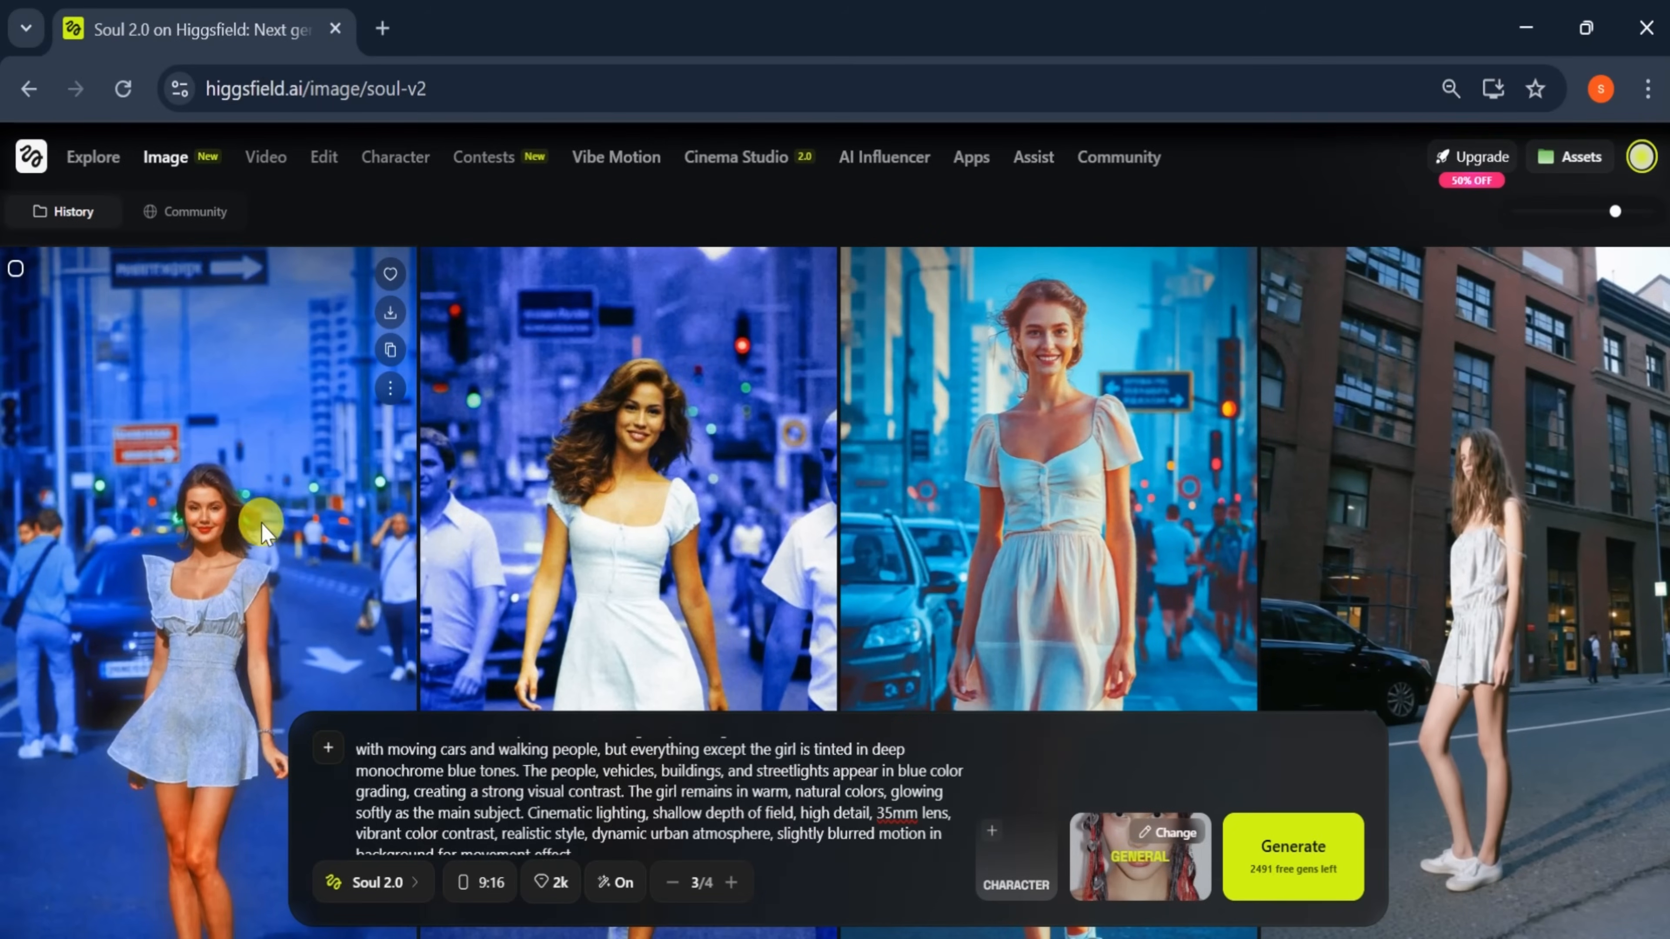
pyautogui.click(272, 571)
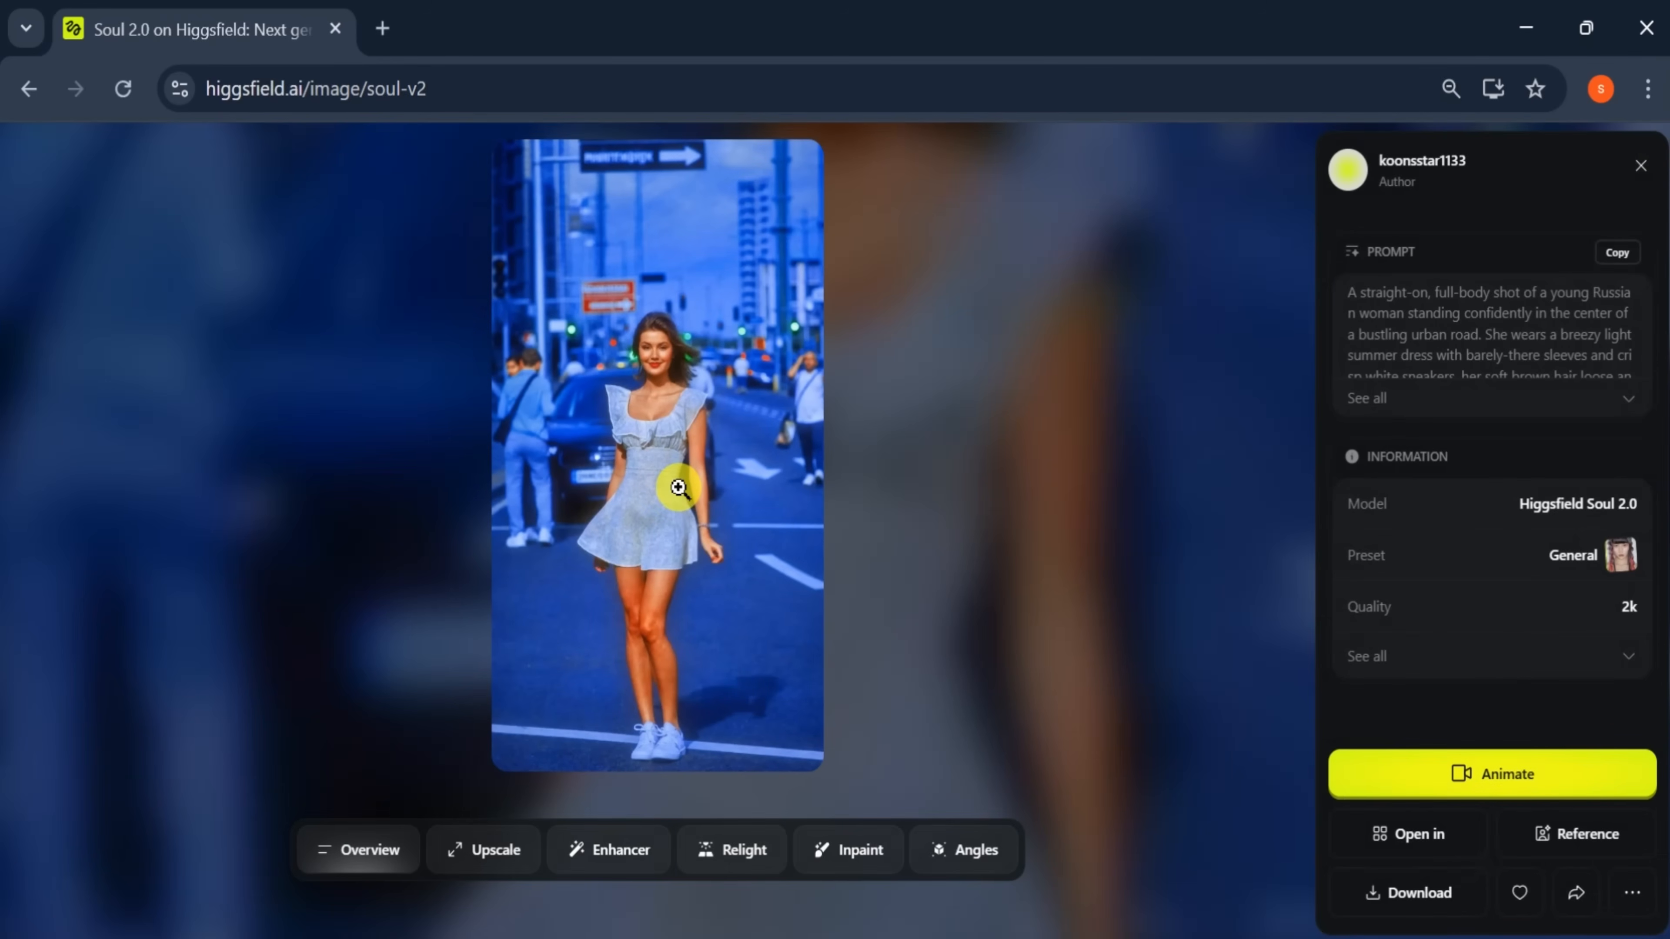
pyautogui.press('Escape')
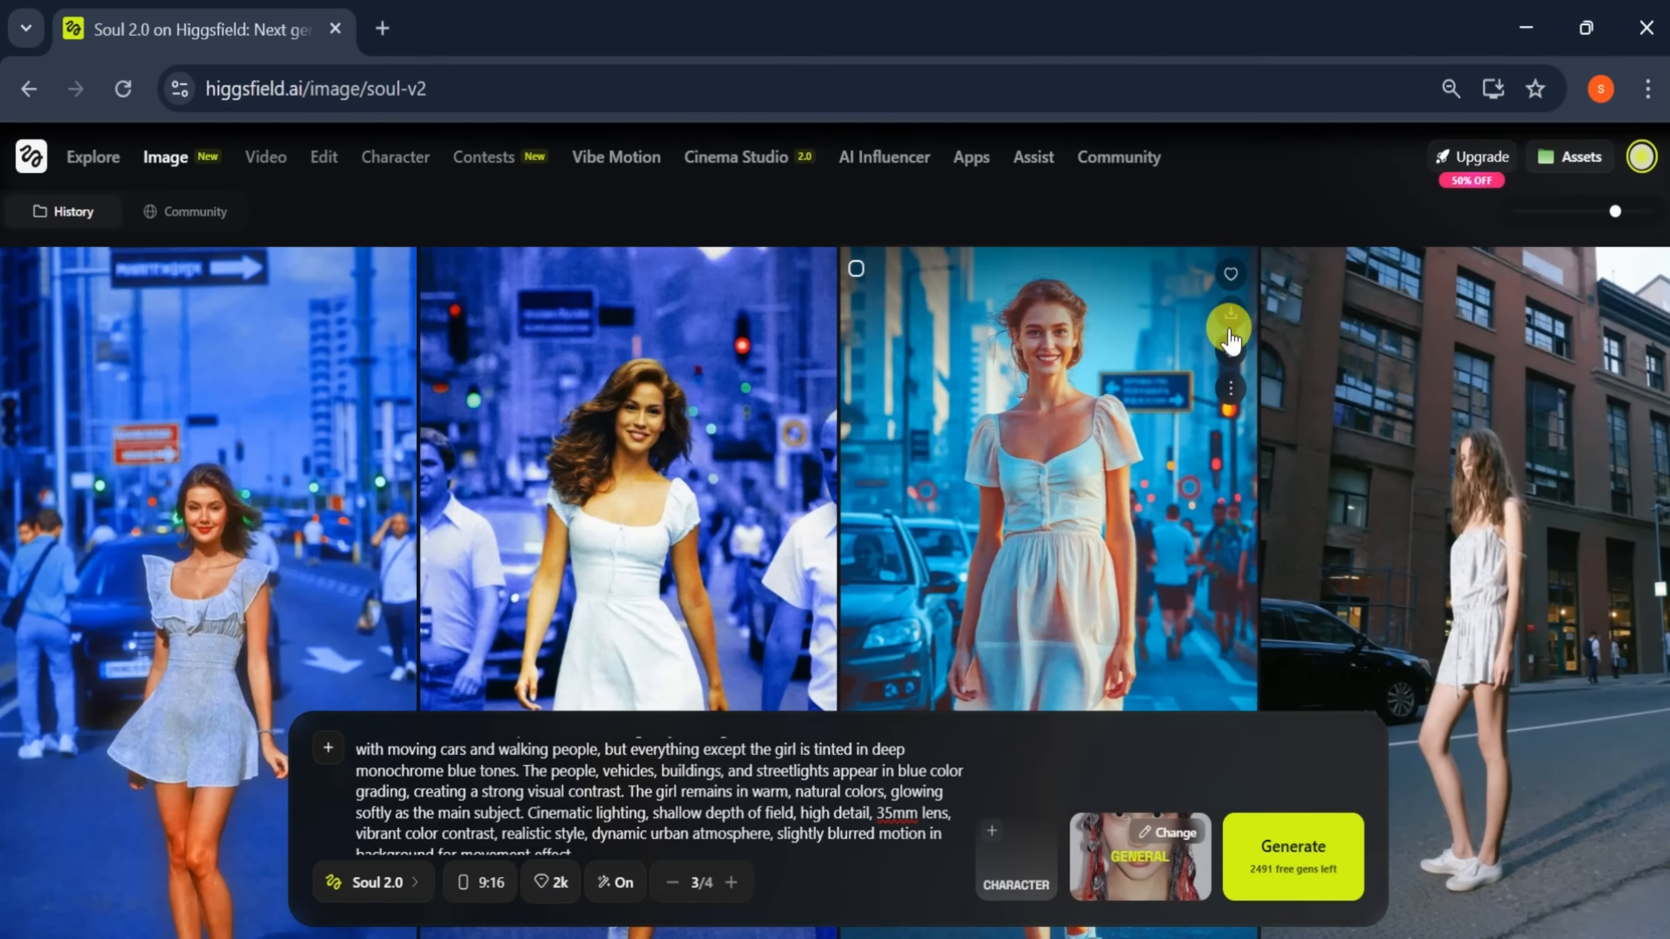
pyautogui.click(1233, 314)
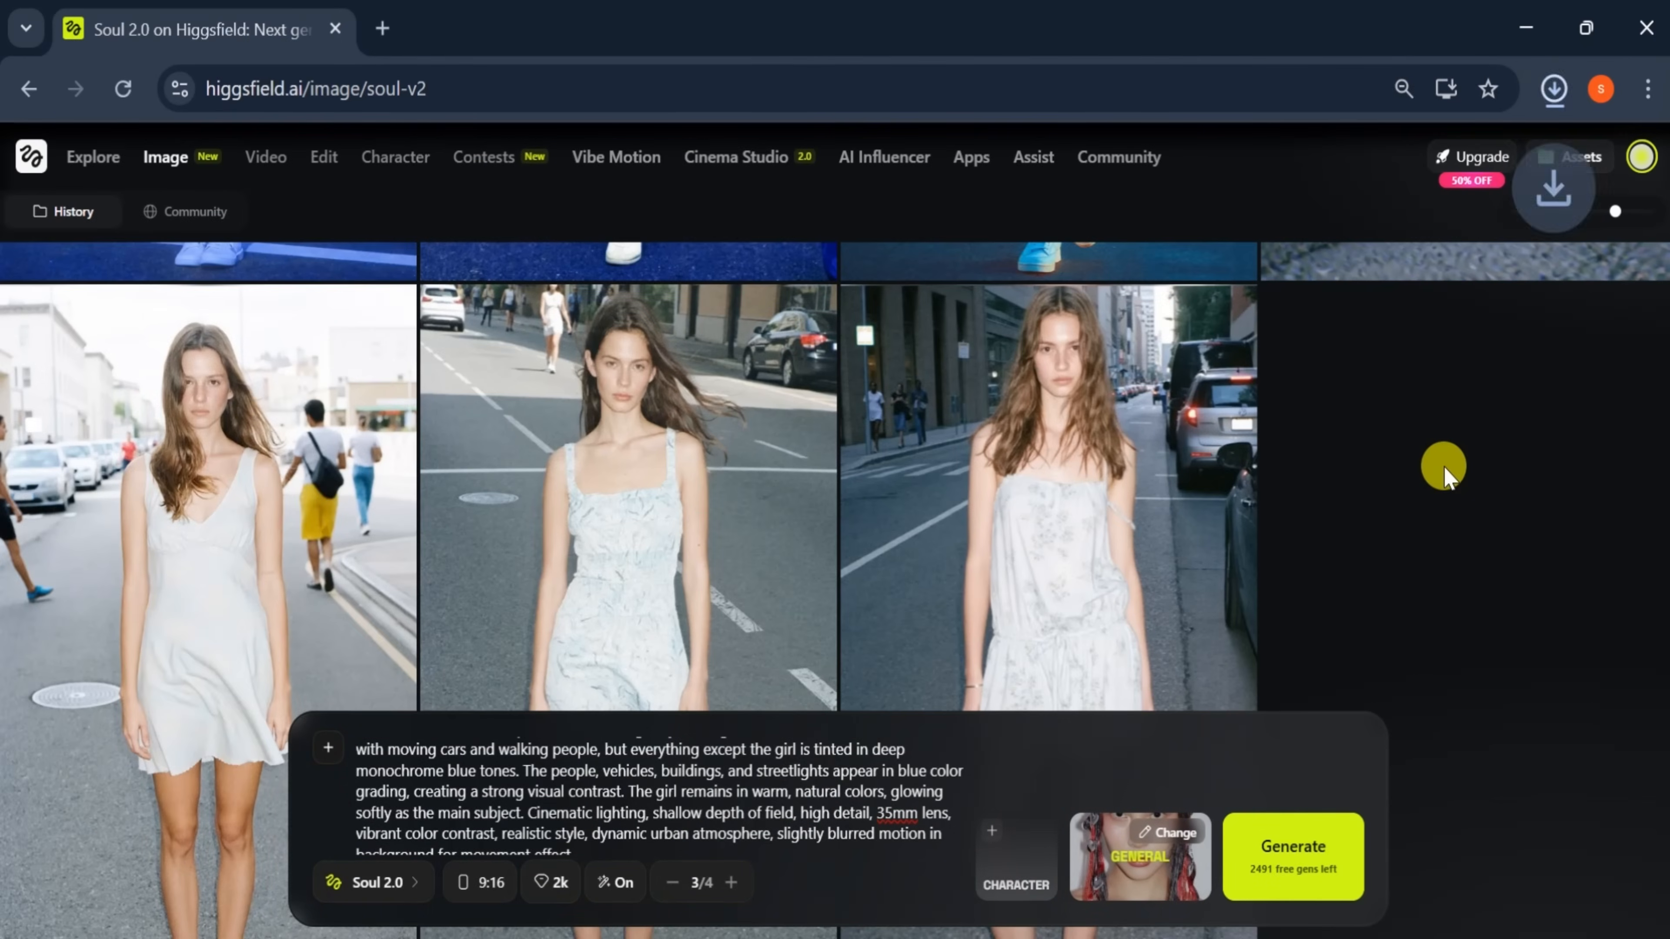